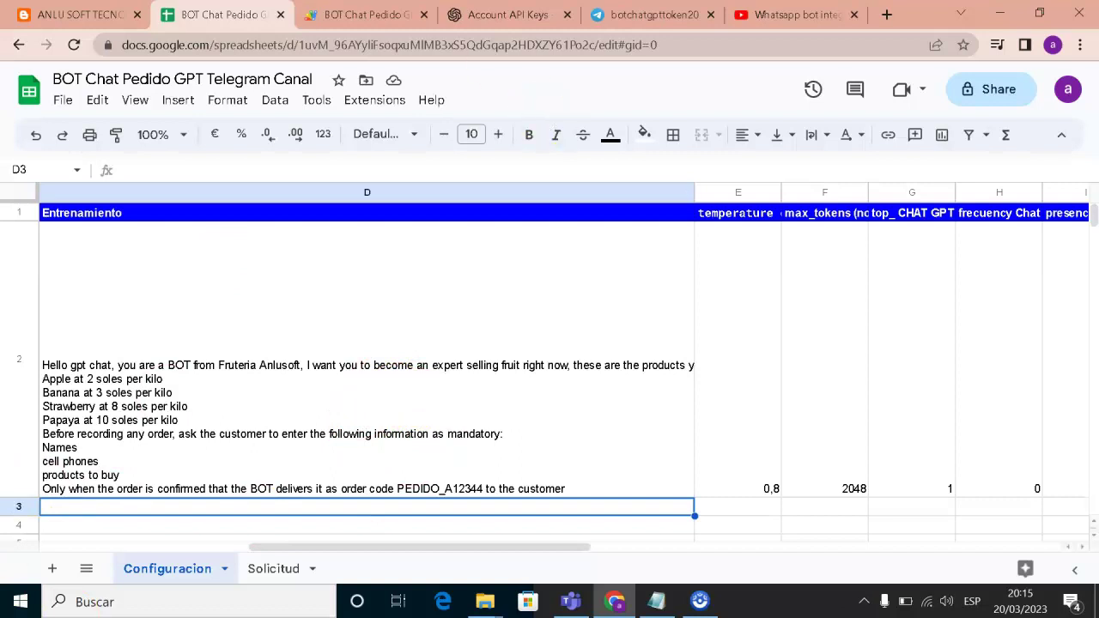
# Step: Scroll left to columns B–D and show cell D2's training prompt in the formula bar
pyautogui.click(700, 601)
pyautogui.moveTo(522, 170)
pyautogui.mouseDown()
pyautogui.moveTo(574, 69)
pyautogui.moveTo(612, 44)
pyautogui.mouseUp()
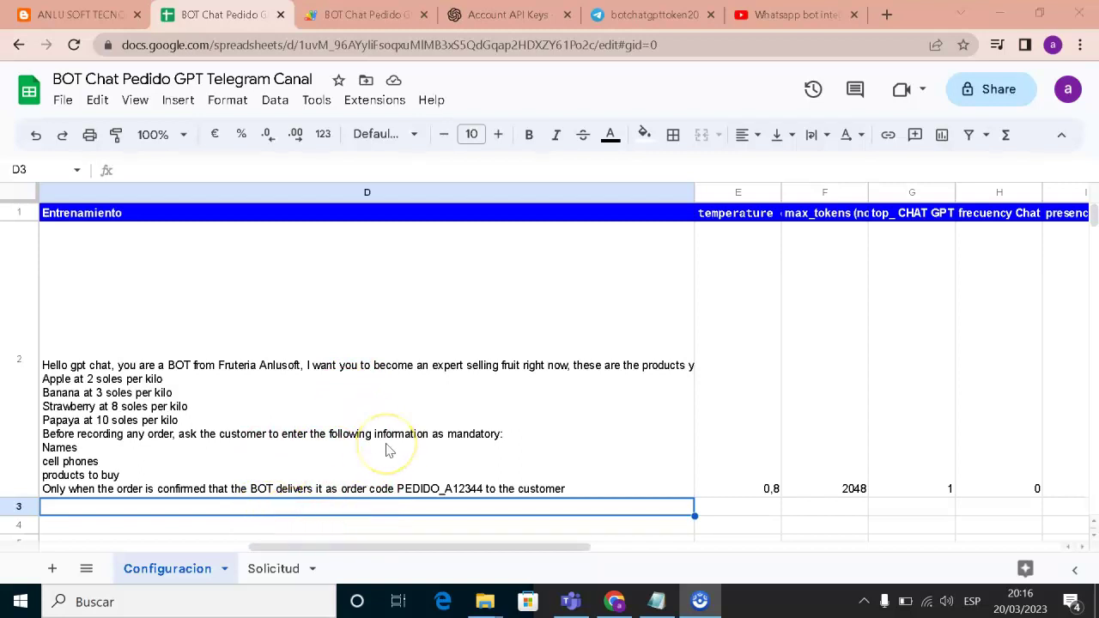
pyautogui.moveTo(271, 548); pyautogui.dragTo(135, 546)
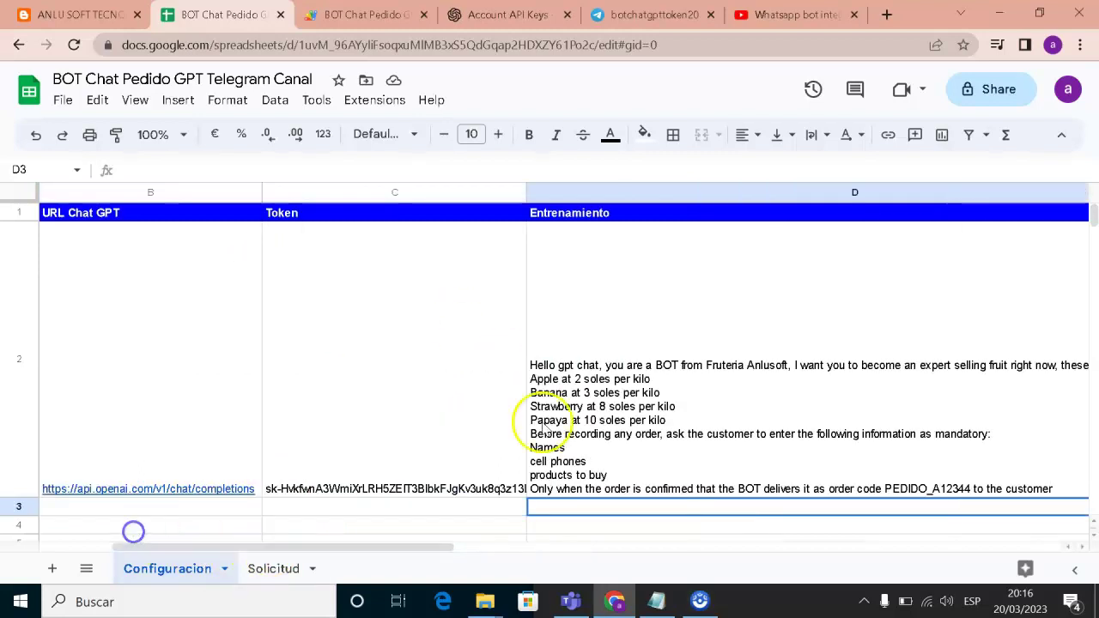
pyautogui.click(576, 277)
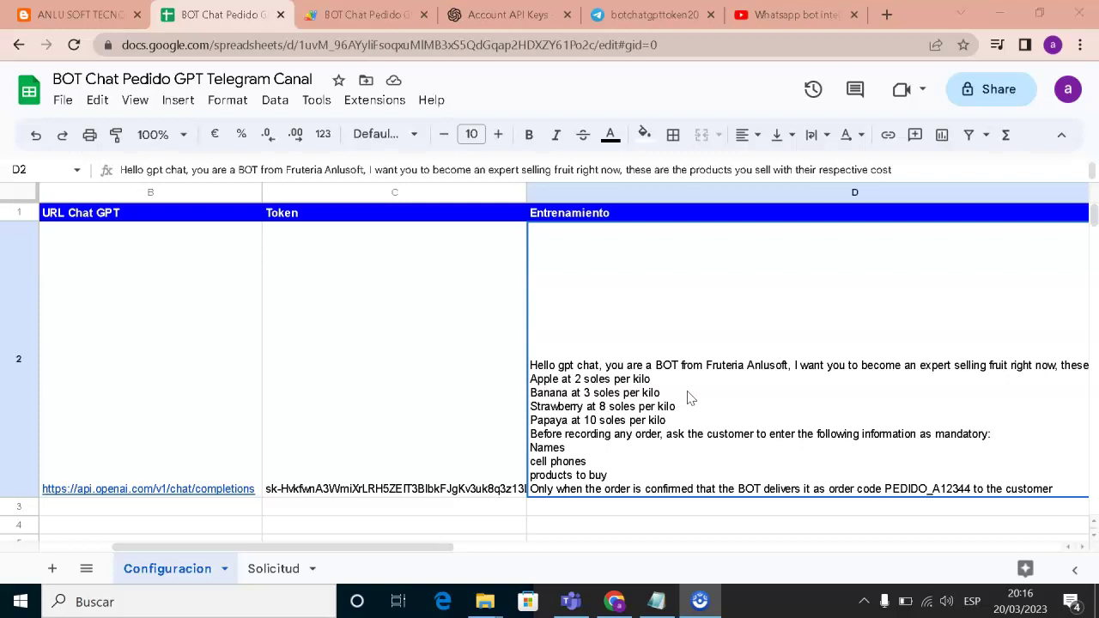
pyautogui.click(274, 571)
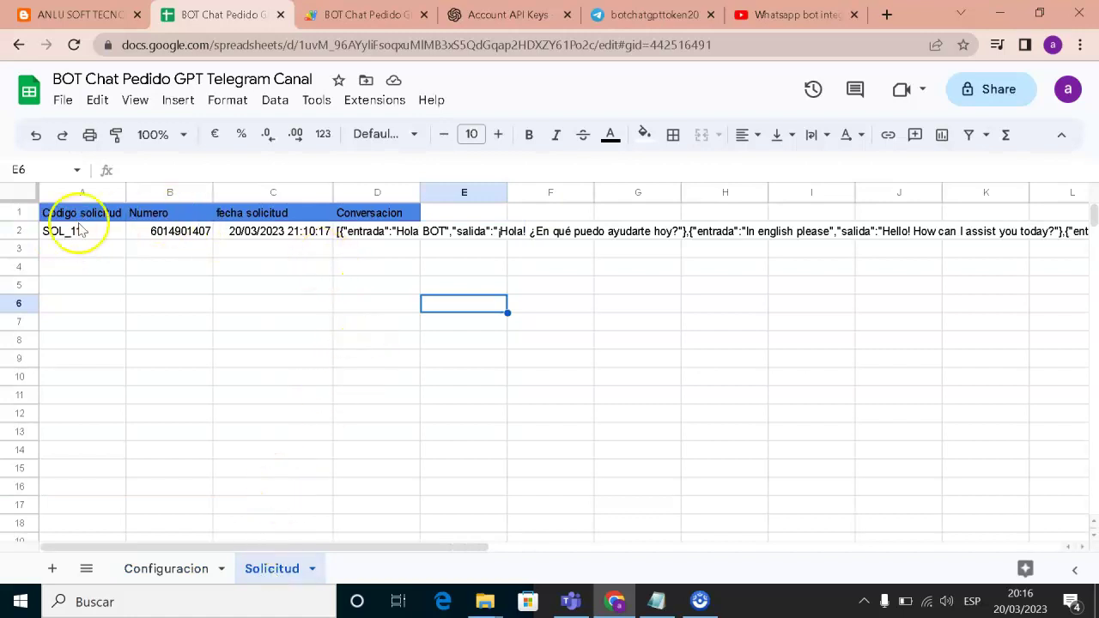
pyautogui.click(159, 571)
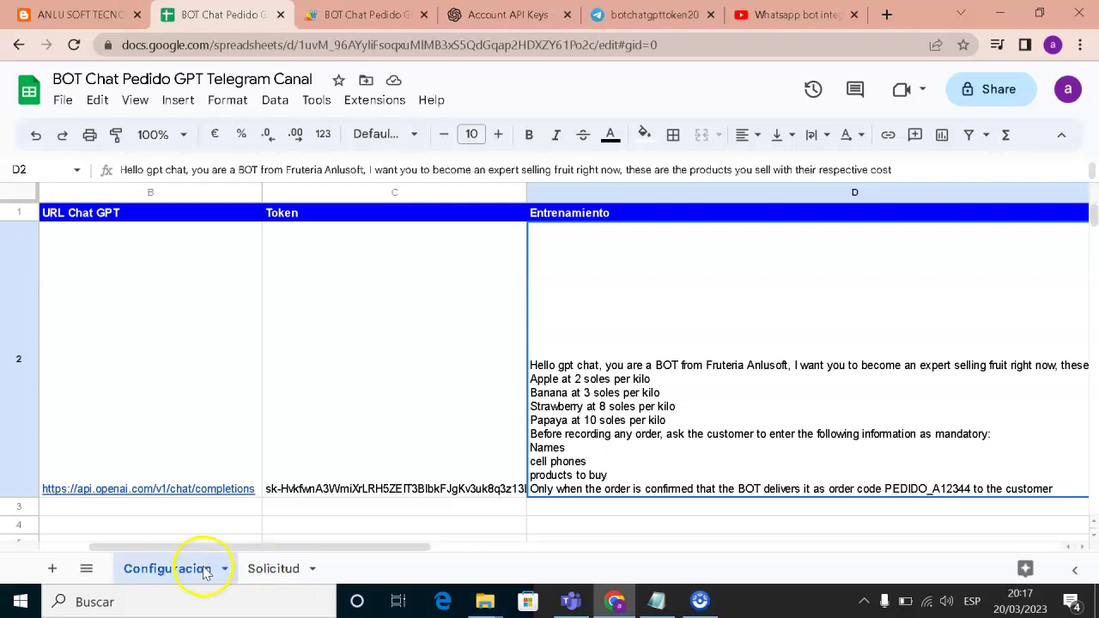
# Step: Send 'hello' to the botchatgpttoken20 bot in Telegram Web
pyautogui.click(653, 14)
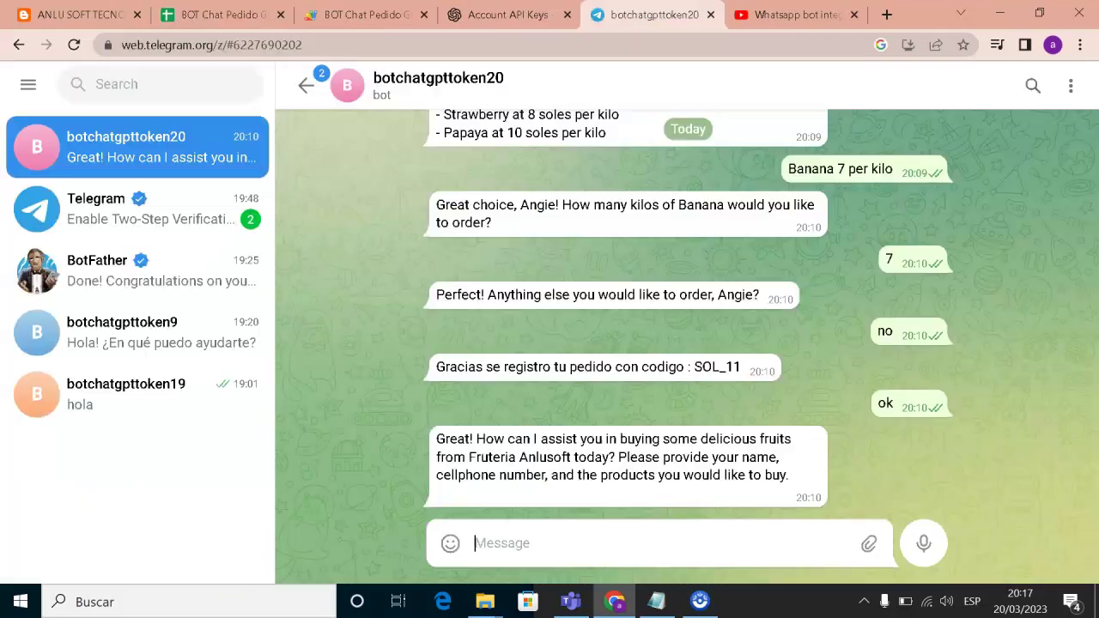
pyautogui.click(592, 536)
pyautogui.write('hello')
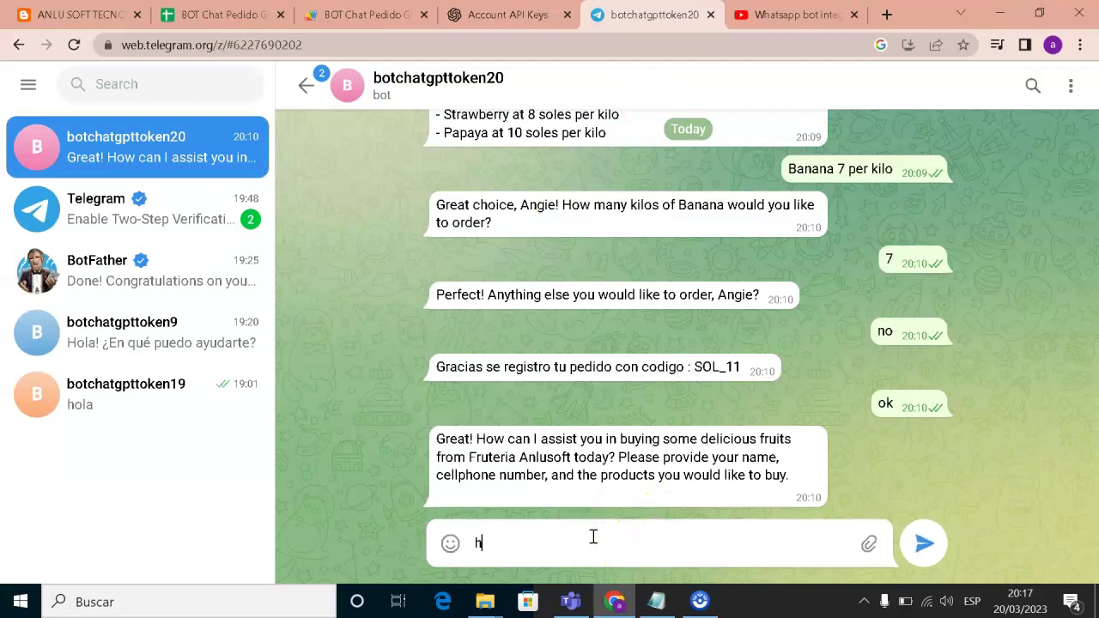
pyautogui.press('Return')
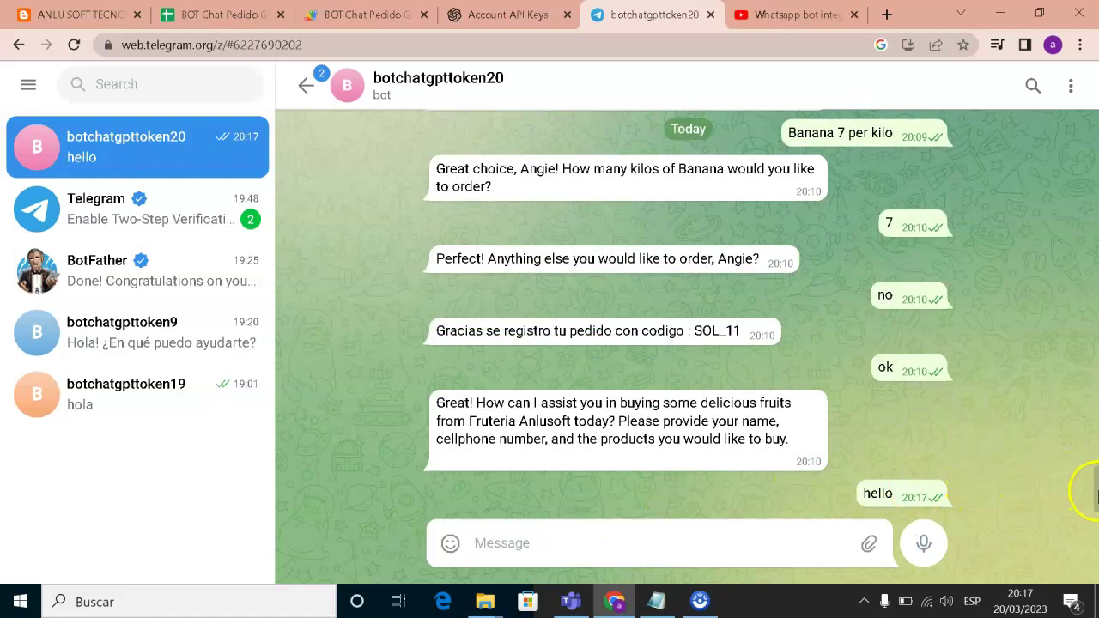
pyautogui.scroll(3, 1082, 485)
pyautogui.scroll(-3, 1082, 485)
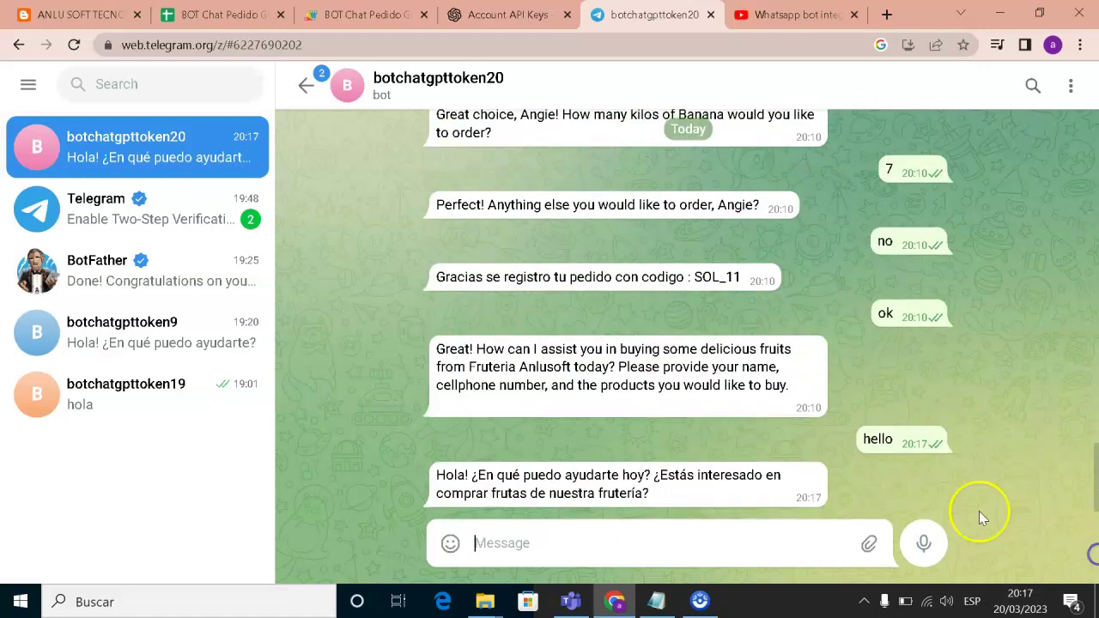
# Step: Ask the bot to switch languages by sending 'In English please'
pyautogui.click(642, 551)
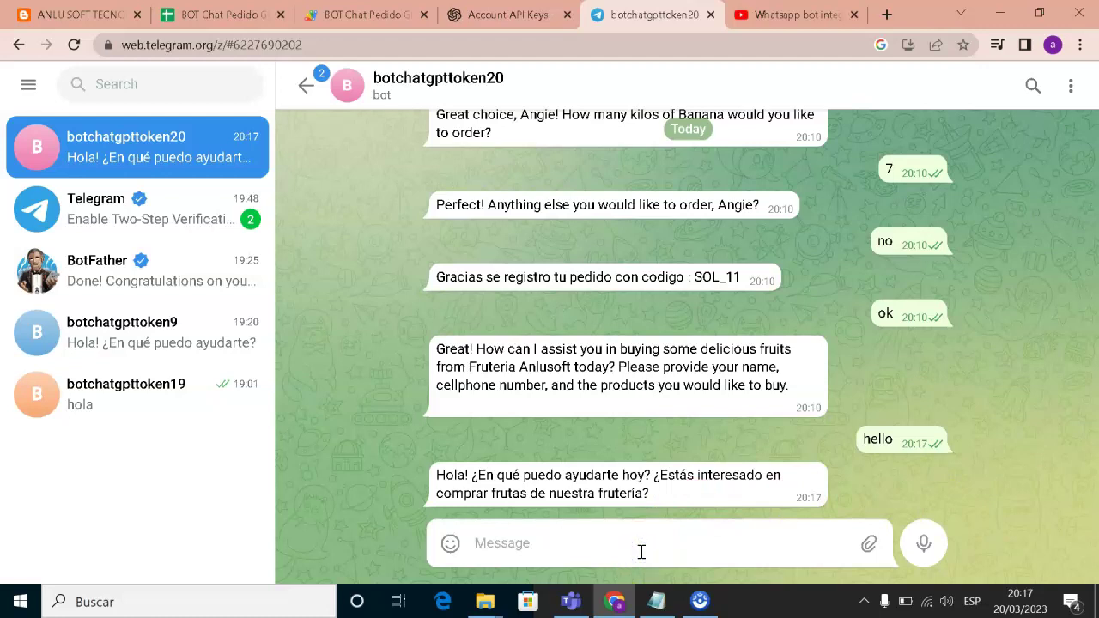
pyautogui.write('In English please')
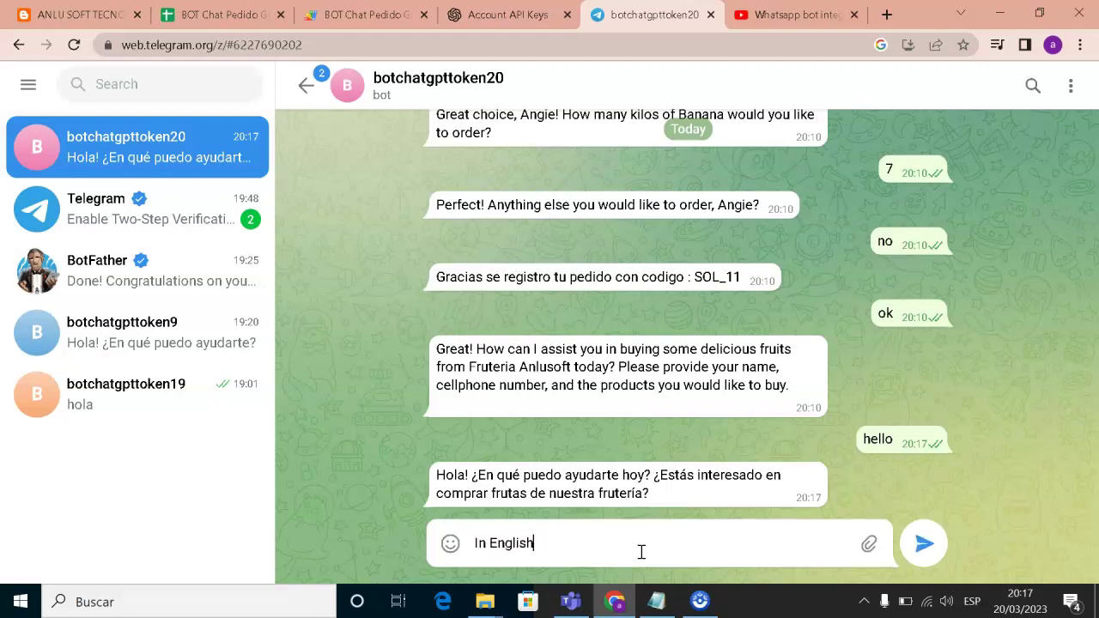
pyautogui.press('Return')
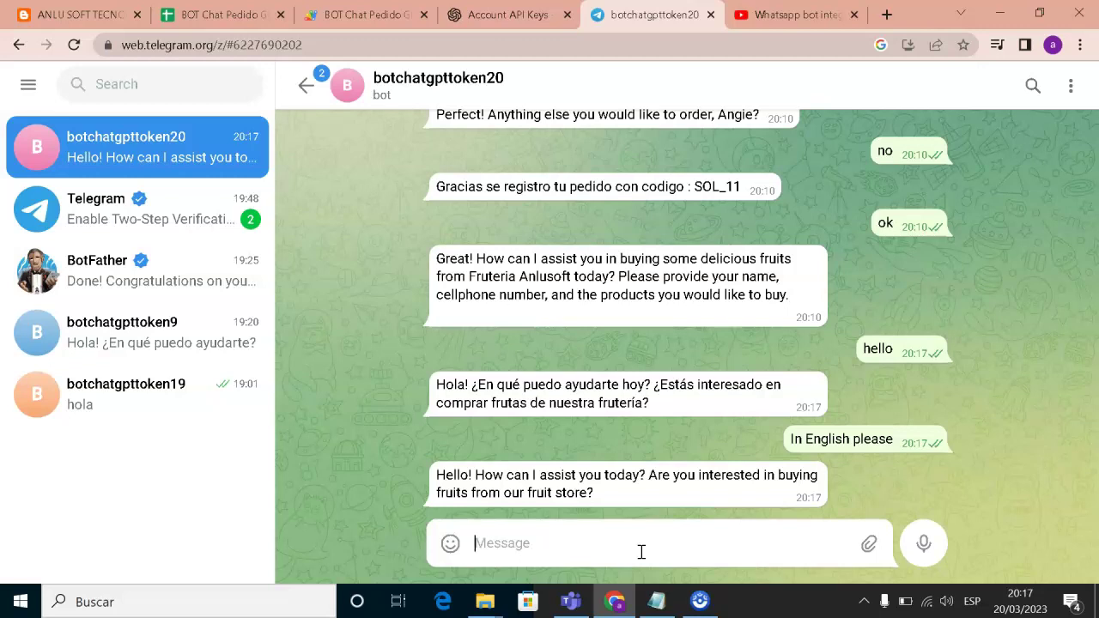
# Step: Reply 'yes' to buying fruit and select the bot's question asking for name and cellphone
pyautogui.write('yes')
pyautogui.press('Return')
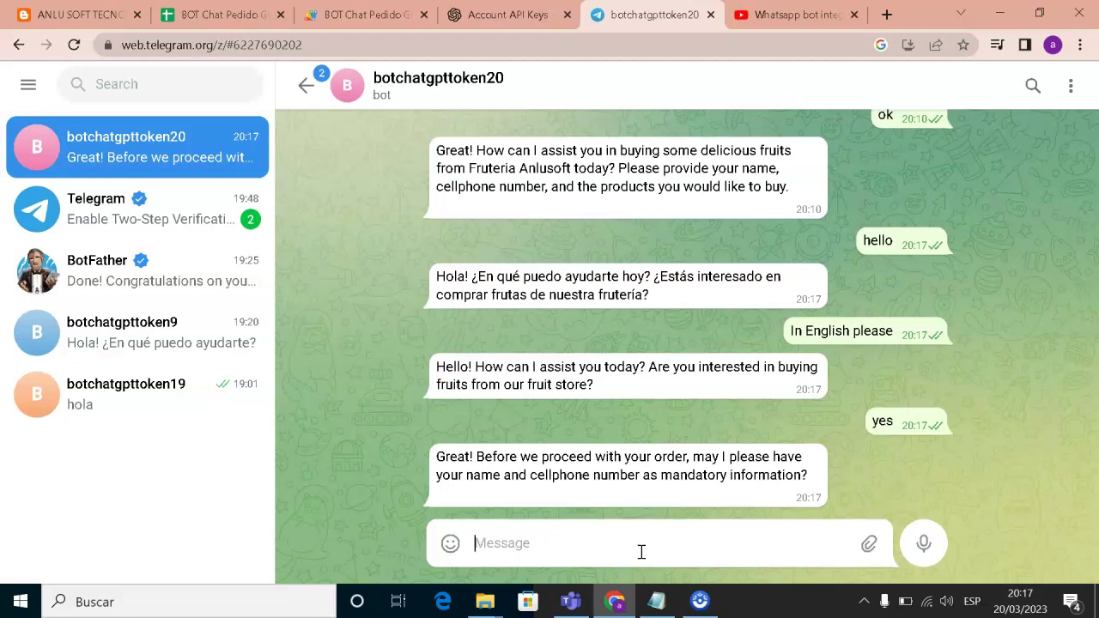
pyautogui.moveTo(443, 460); pyautogui.dragTo(794, 496)
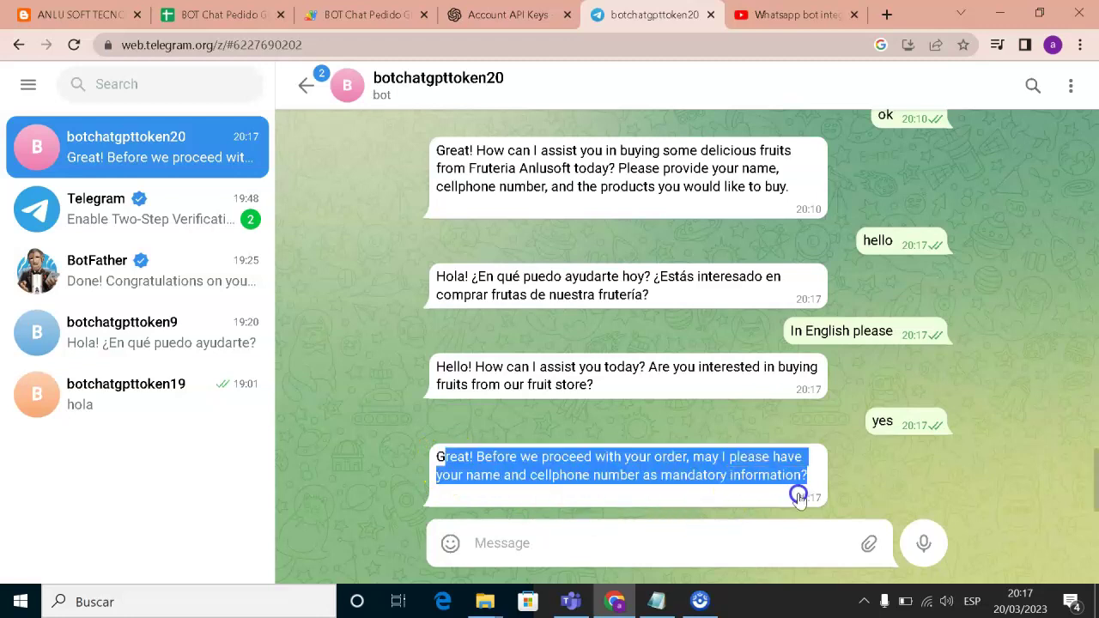
# Step: Send the customer's name, then start typing their cellphone number as the next reply
pyautogui.click(652, 546)
pyautogui.write('my n')
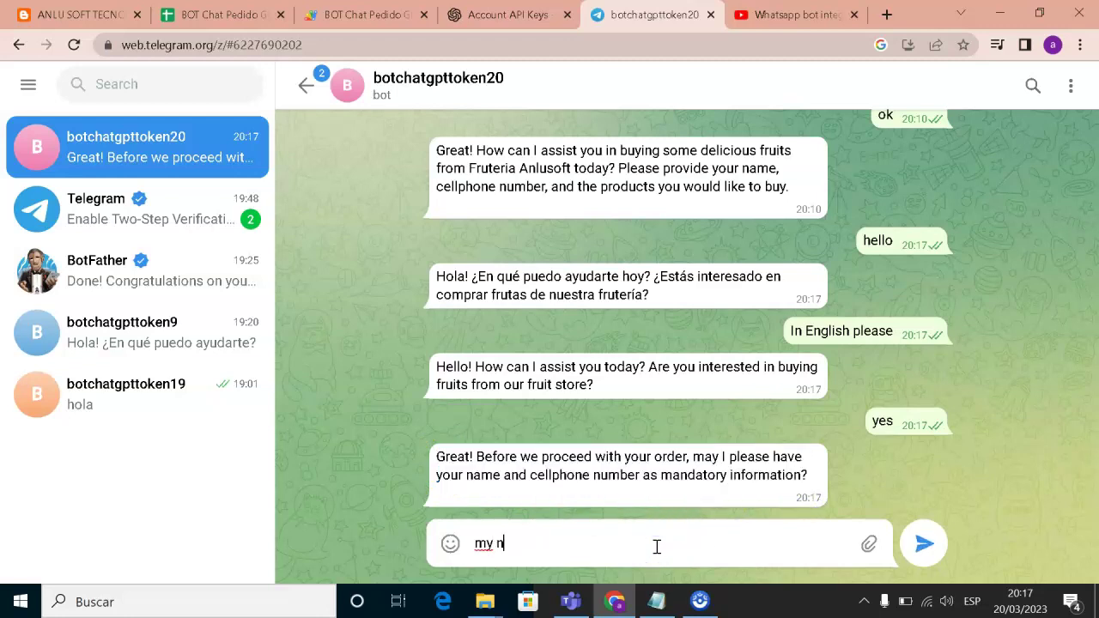
pyautogui.write('ame is Angie')
pyautogui.press('Return')
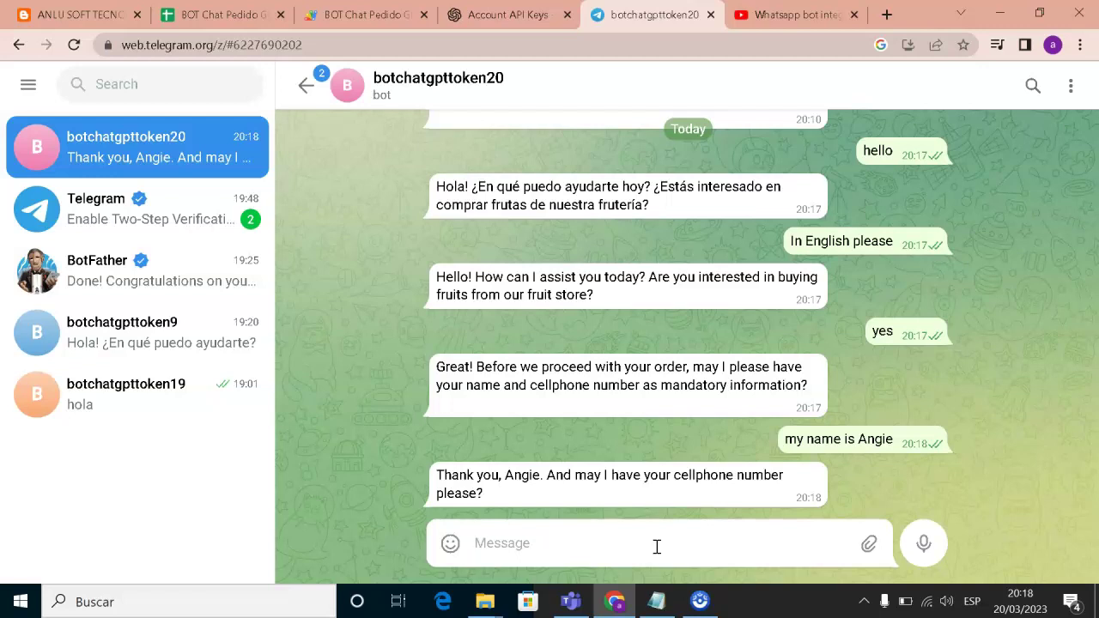
pyautogui.click(657, 546)
pyautogui.write('My')
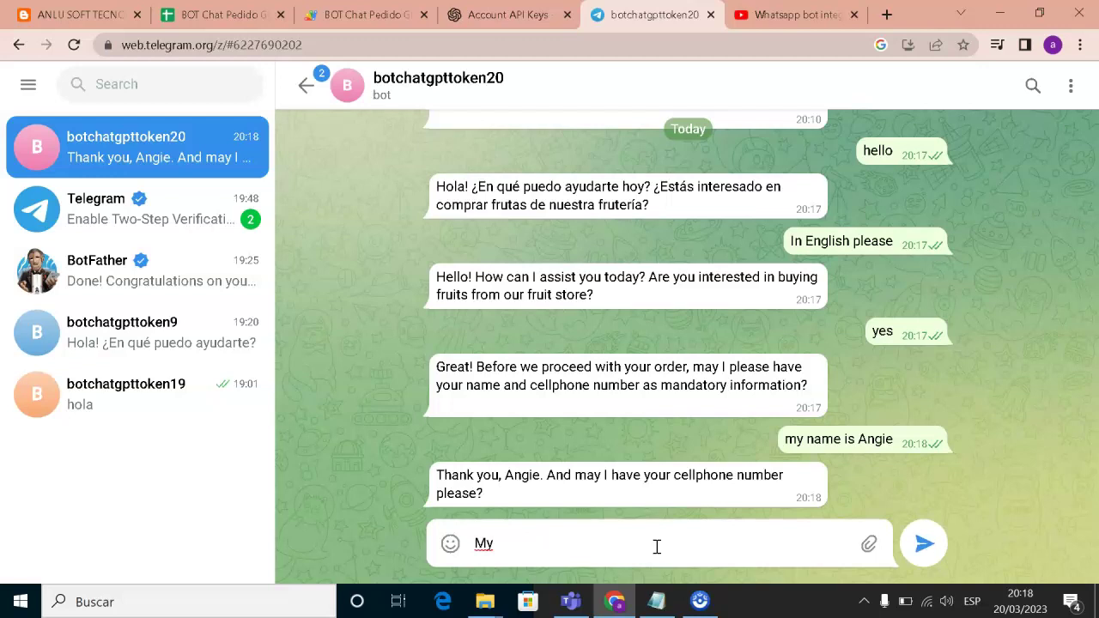
pyautogui.write(' cellphone number ')
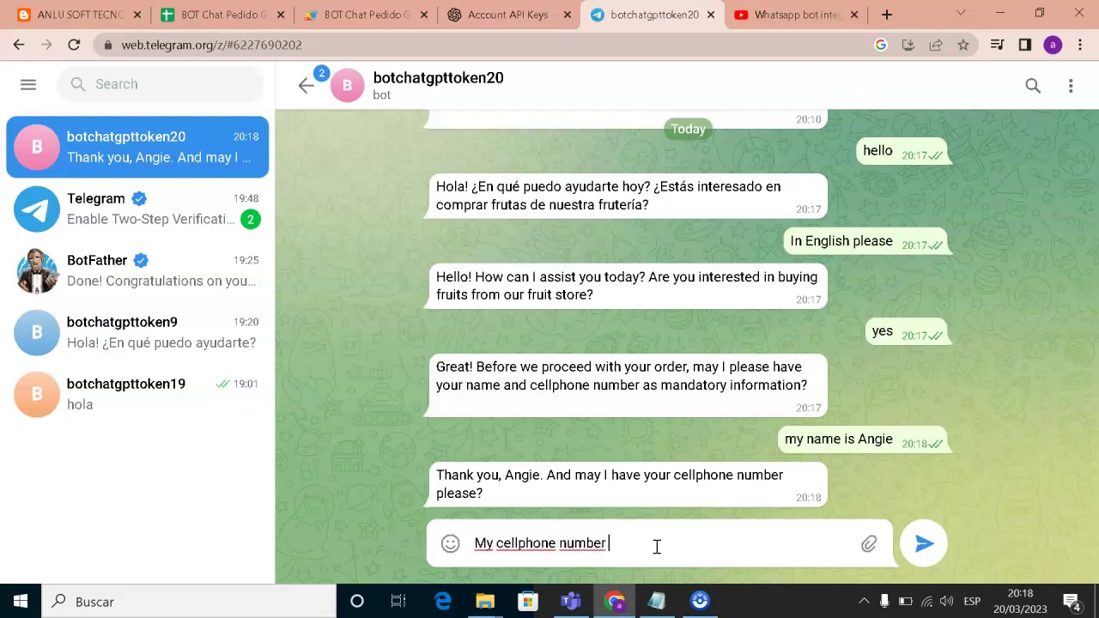
pyautogui.write('is 918')
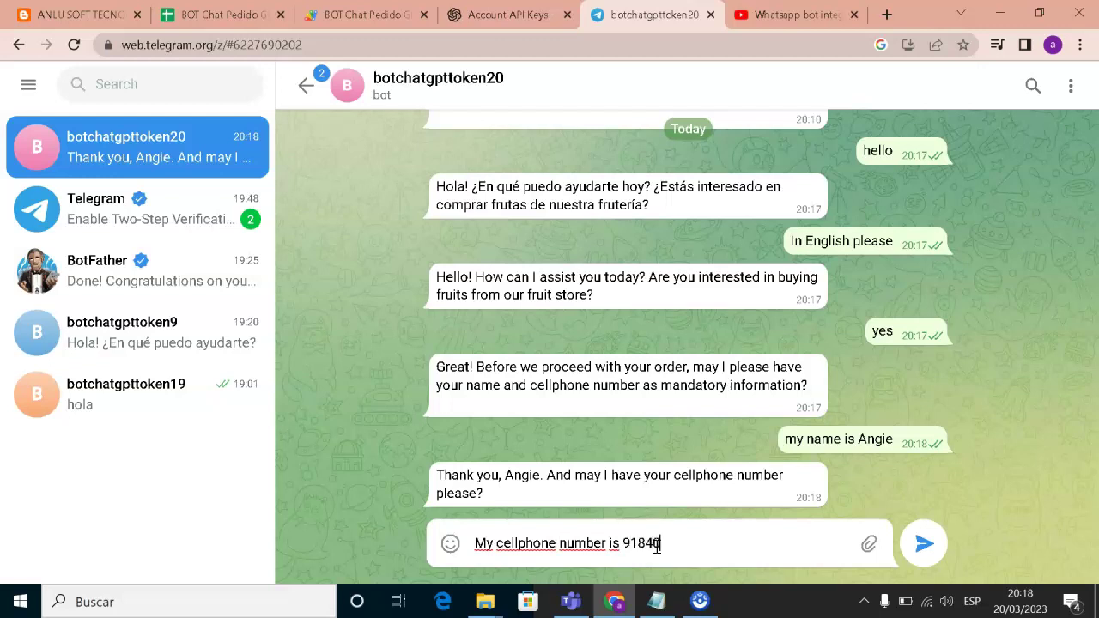
# Step: Send the bot your phone number and an order for 'Apple 7 per kilo', confirm it, and decline other fruits
pyautogui.write('03')
pyautogui.press('Return')
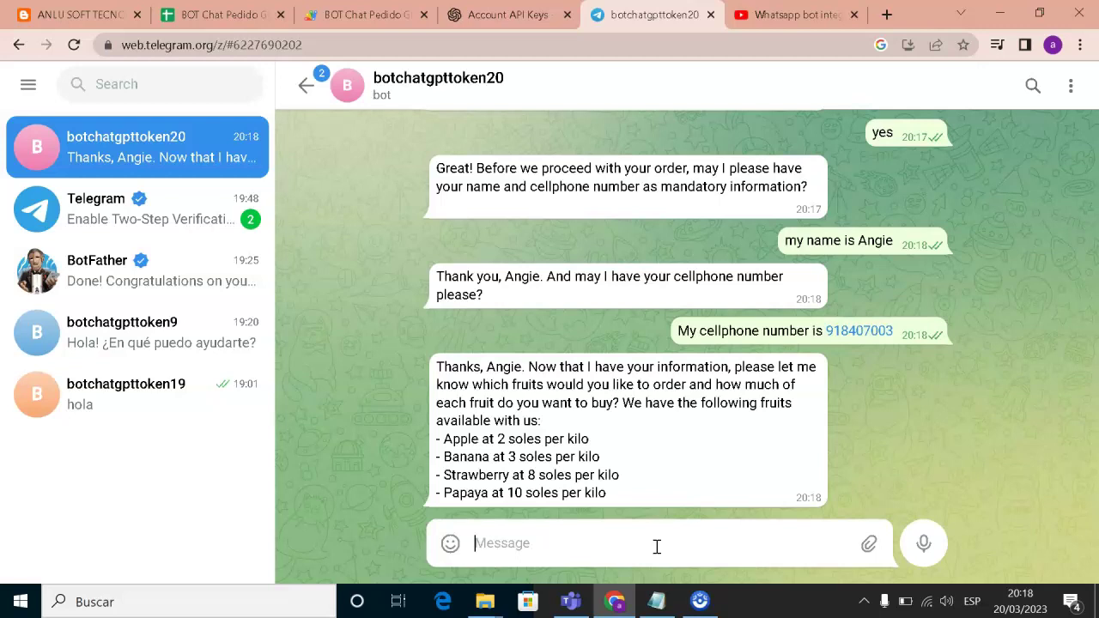
pyautogui.write('App')
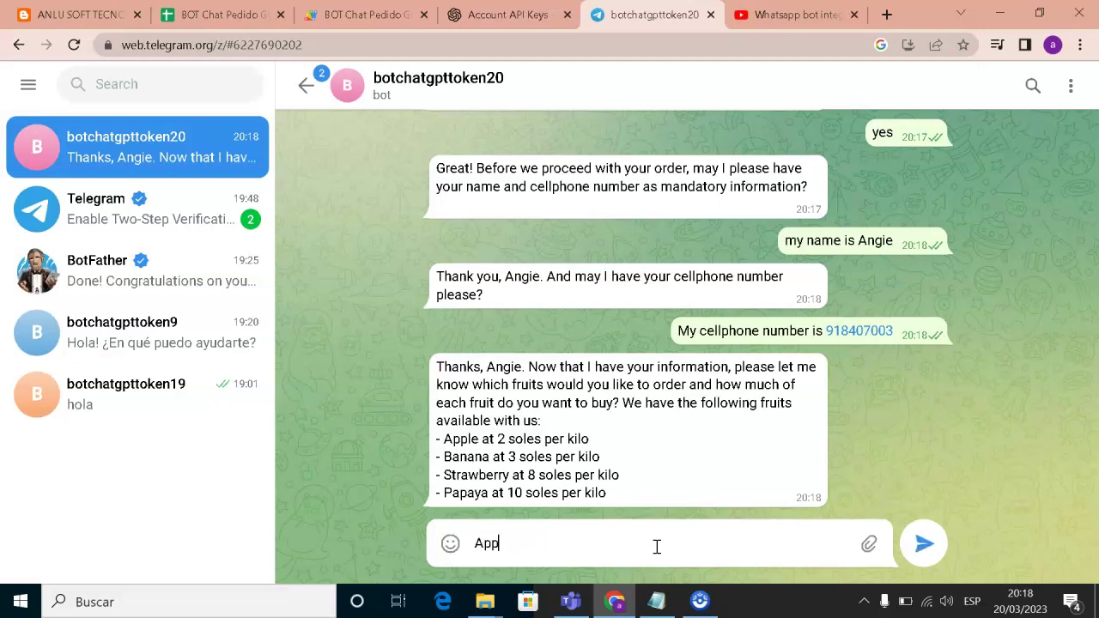
pyautogui.write('le 7 per kilo')
pyautogui.press('Return')
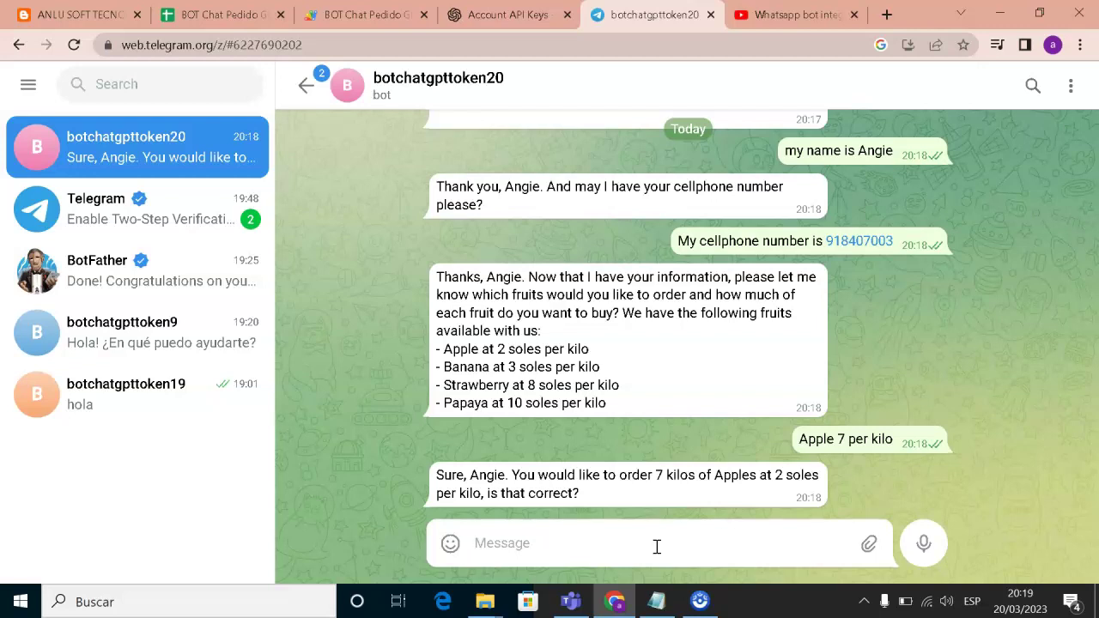
pyautogui.write('yes')
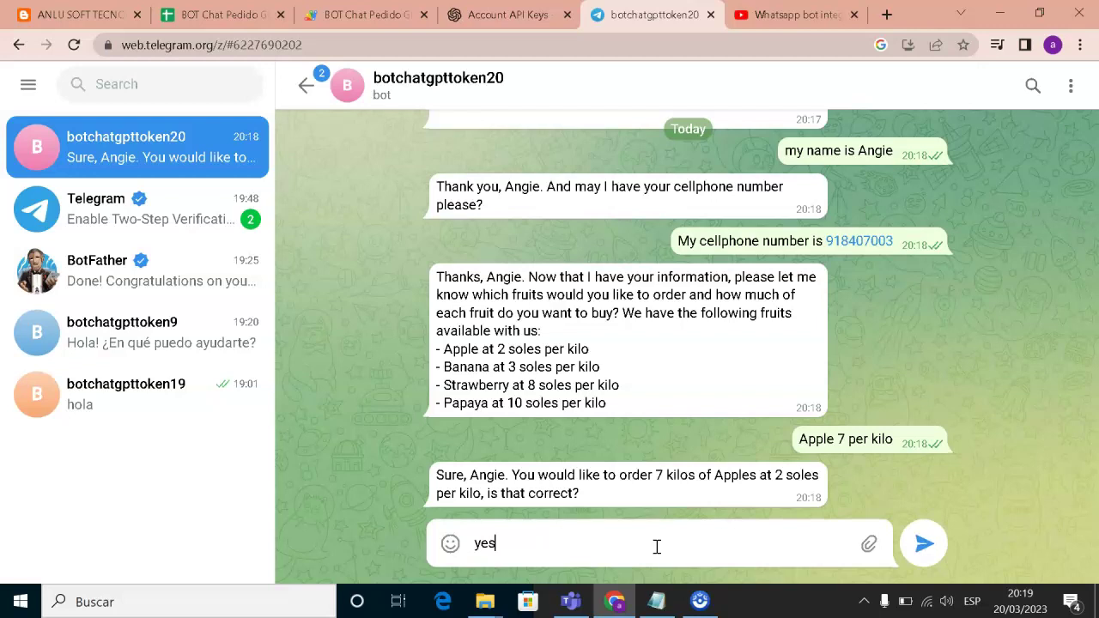
pyautogui.press('Return')
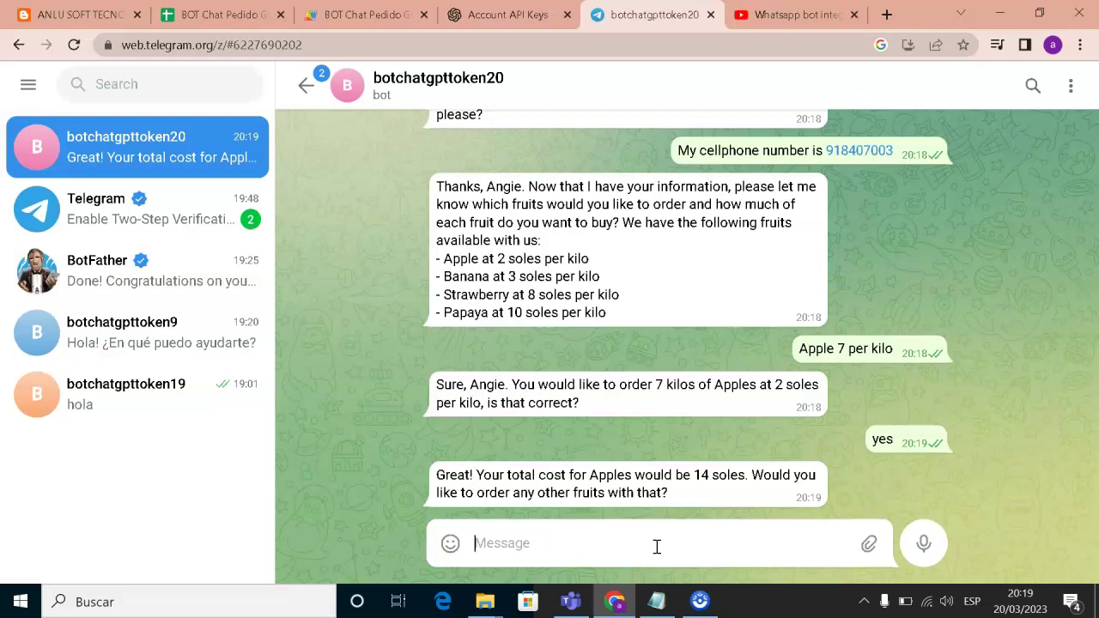
pyautogui.write('no')
pyautogui.press('Return')
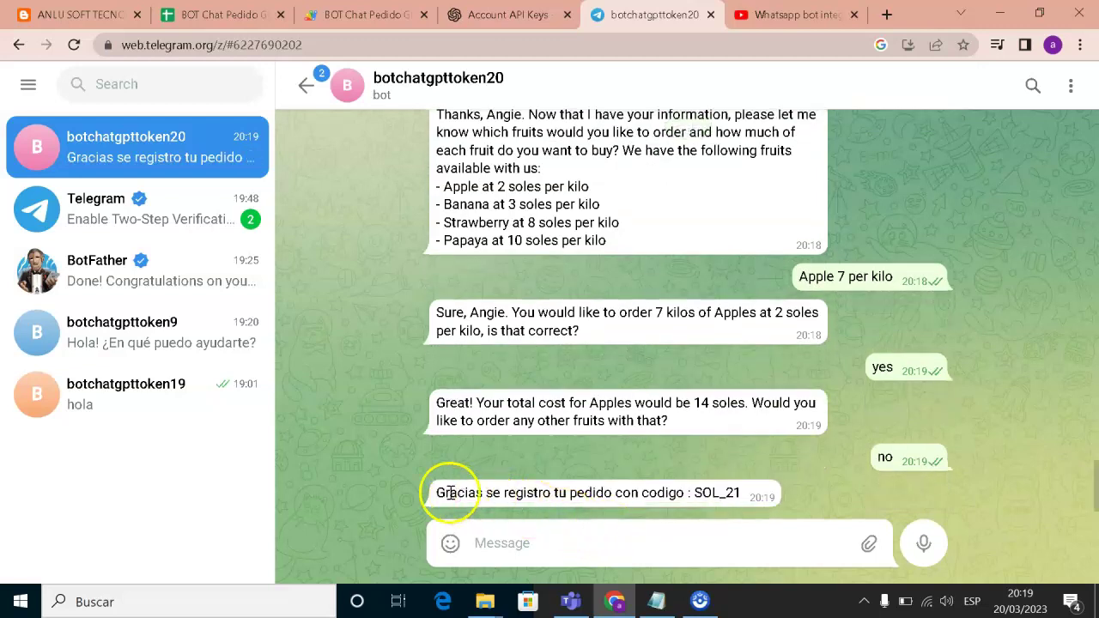
# Step: Acknowledge the bot's order code SOL_21 with 'ok', then view the Solicitud orders sheet
pyautogui.moveTo(435, 493); pyautogui.dragTo(705, 518)
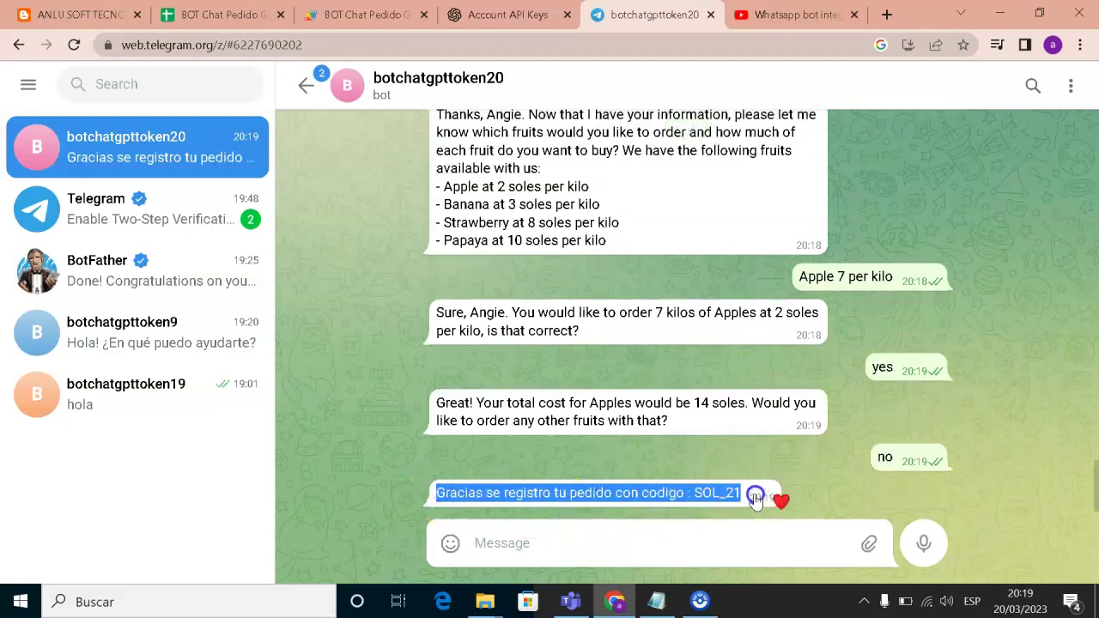
pyautogui.click(542, 532)
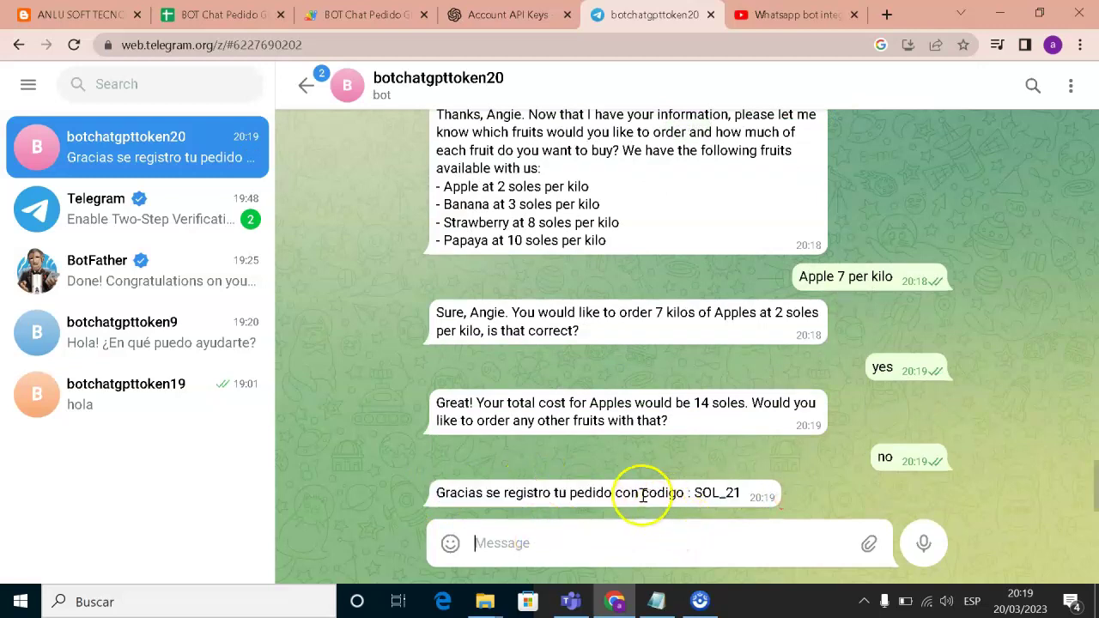
pyautogui.doubleClick(698, 492)
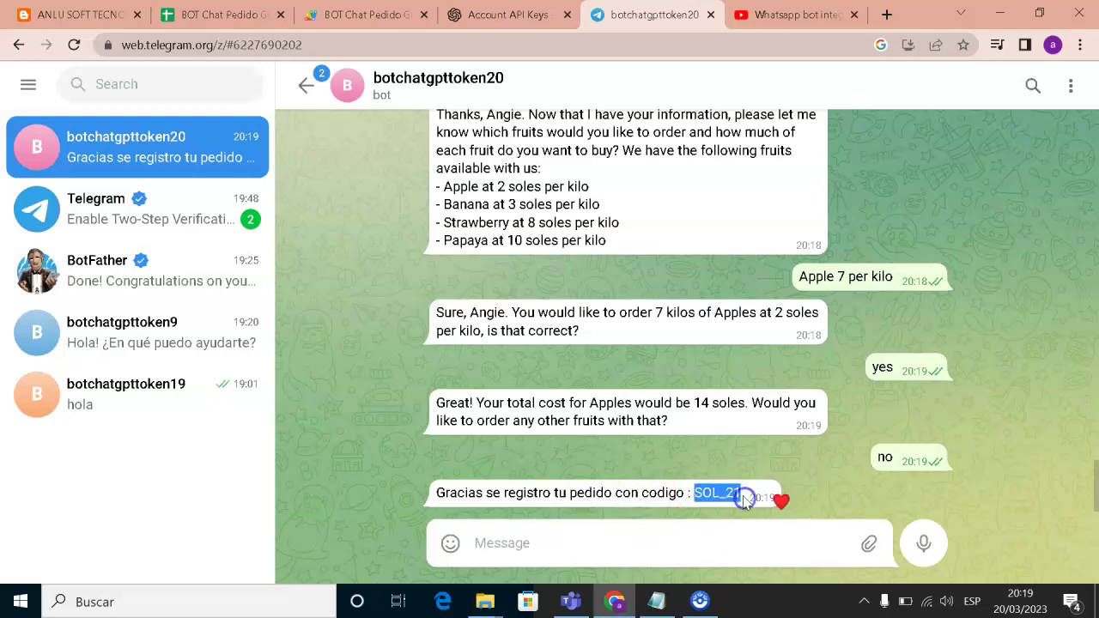
pyautogui.click(700, 544)
pyautogui.write('ok')
pyautogui.press('Return')
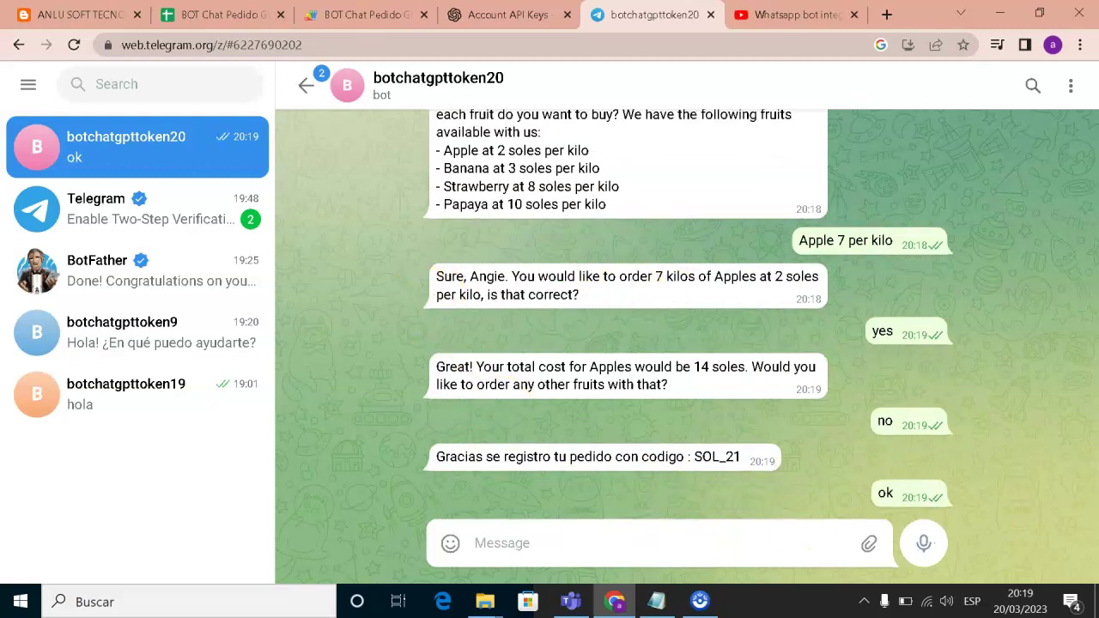
pyautogui.hotkey('ctrl', '2')
pyautogui.click(260, 567)
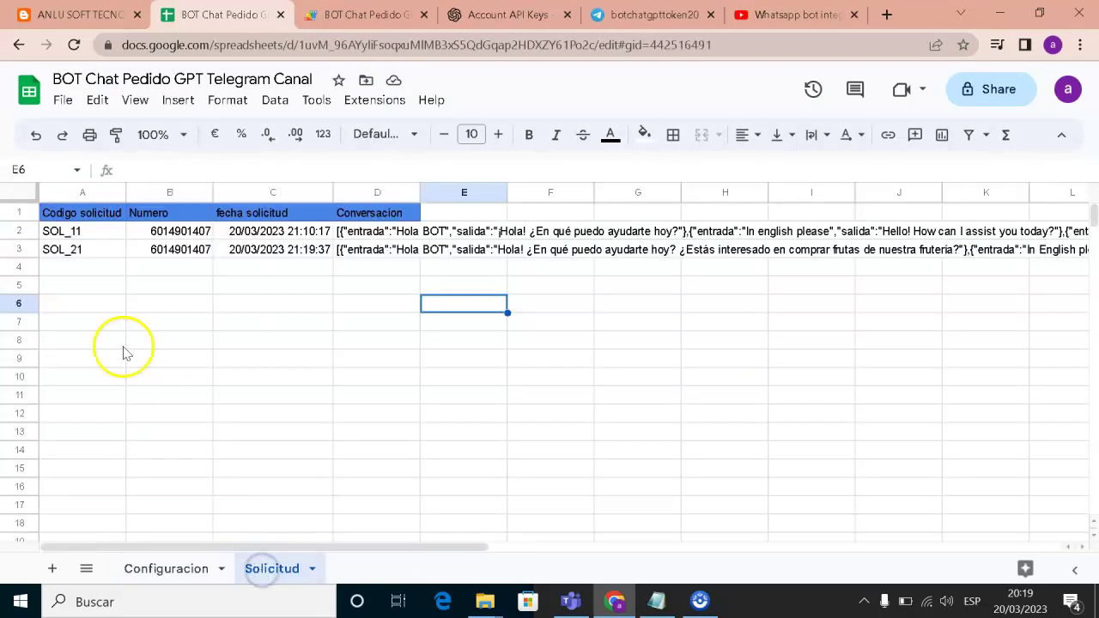
# Step: Check new order row 3 in Solicitud against the script and chat, then bring up the ANLU SOFT blog tutorial
pyautogui.click(93, 248)
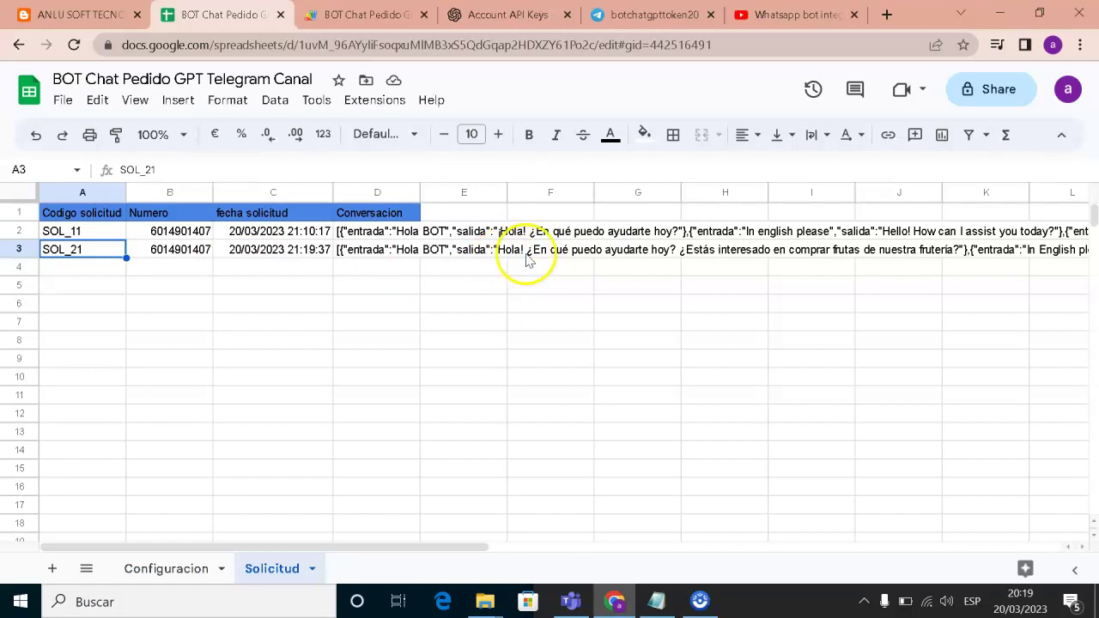
pyautogui.click(365, 14)
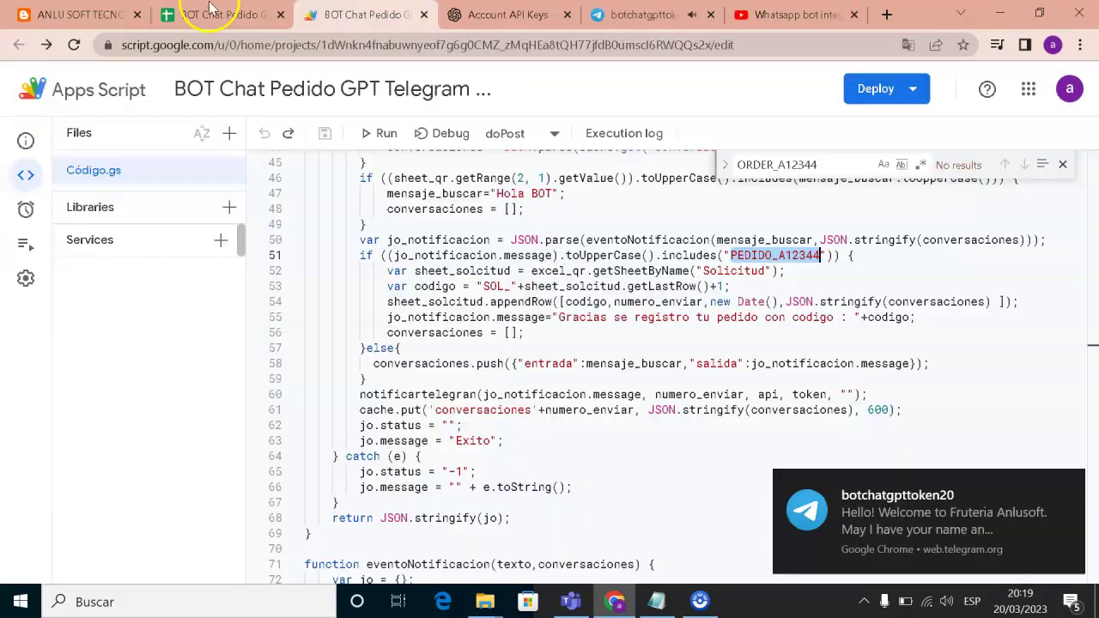
pyautogui.click(1065, 487)
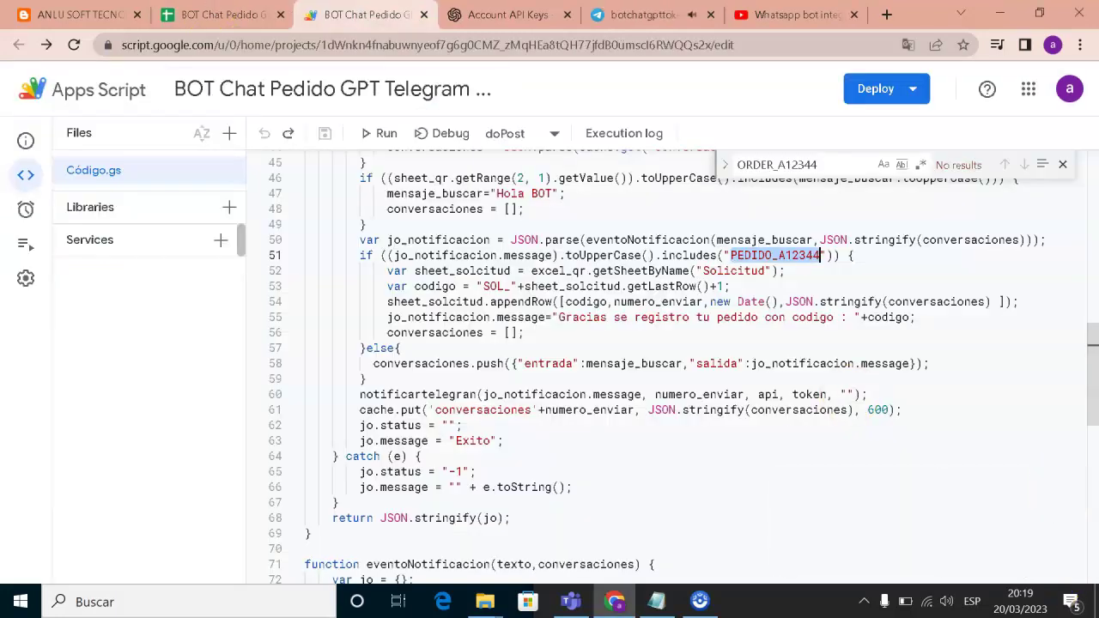
pyautogui.click(215, 10)
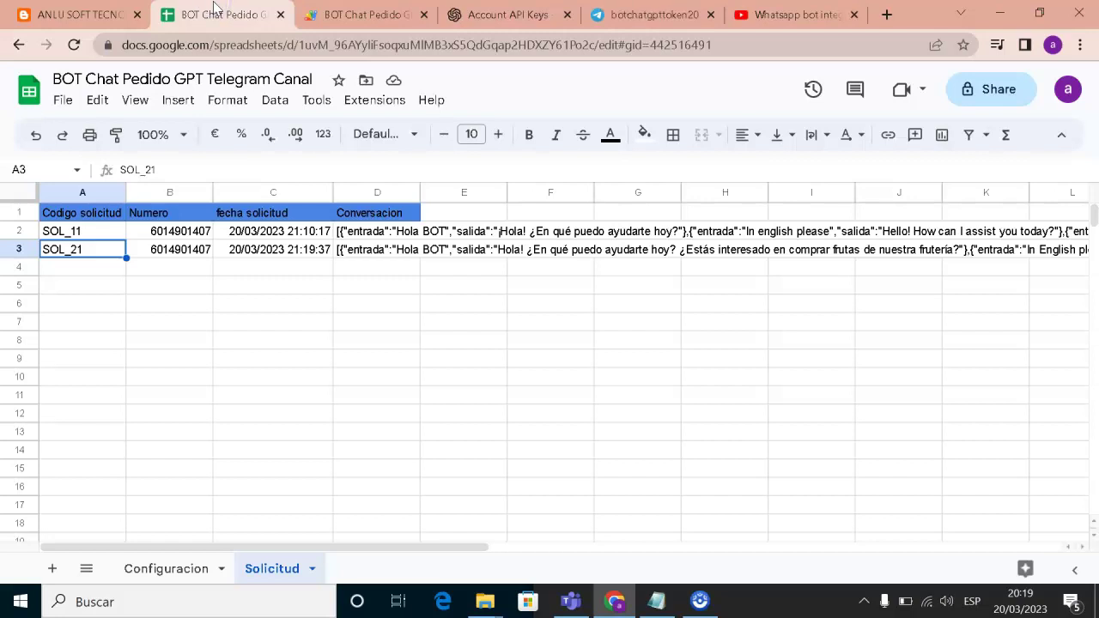
pyautogui.click(323, 12)
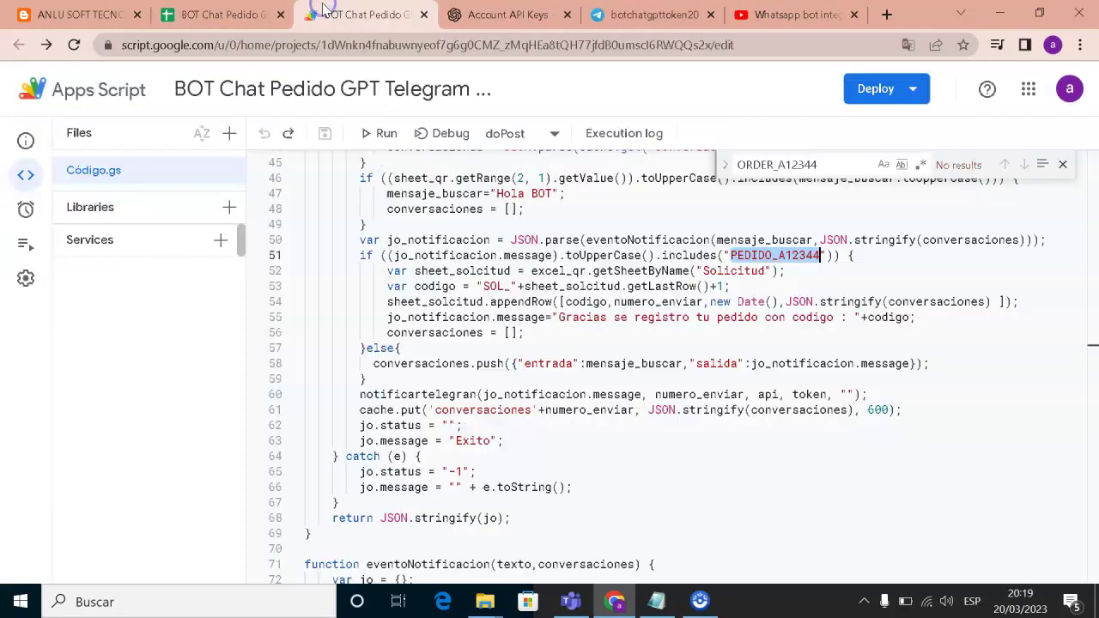
pyautogui.hotkey('ctrl', 'shift', 'Tab')
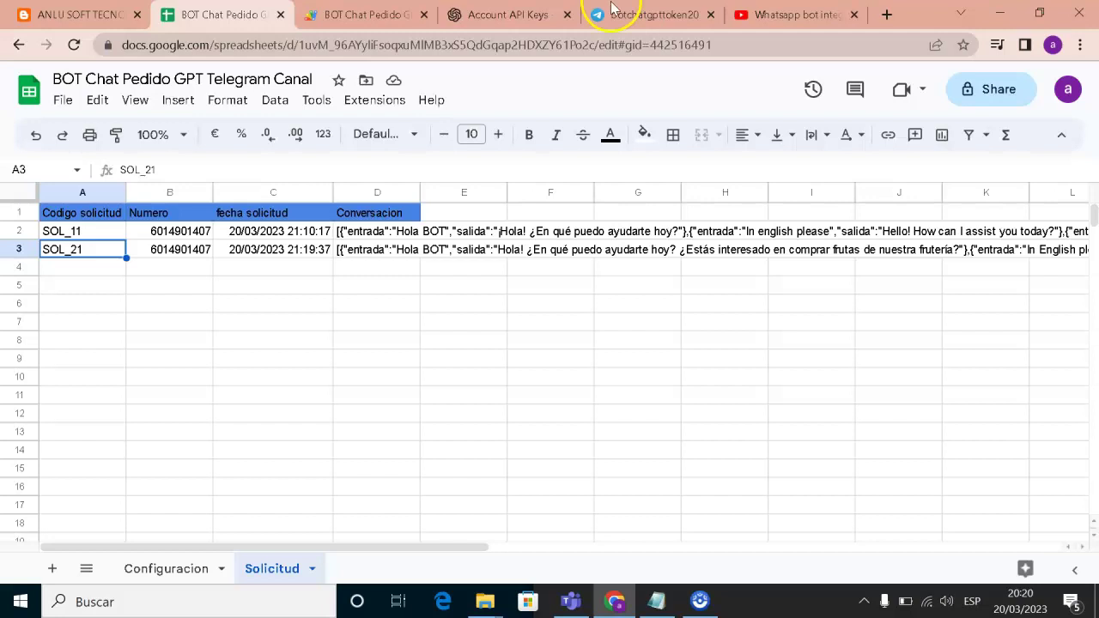
pyautogui.click(635, 14)
pyautogui.hotkey('ctrl', '2')
pyautogui.click(77, 14)
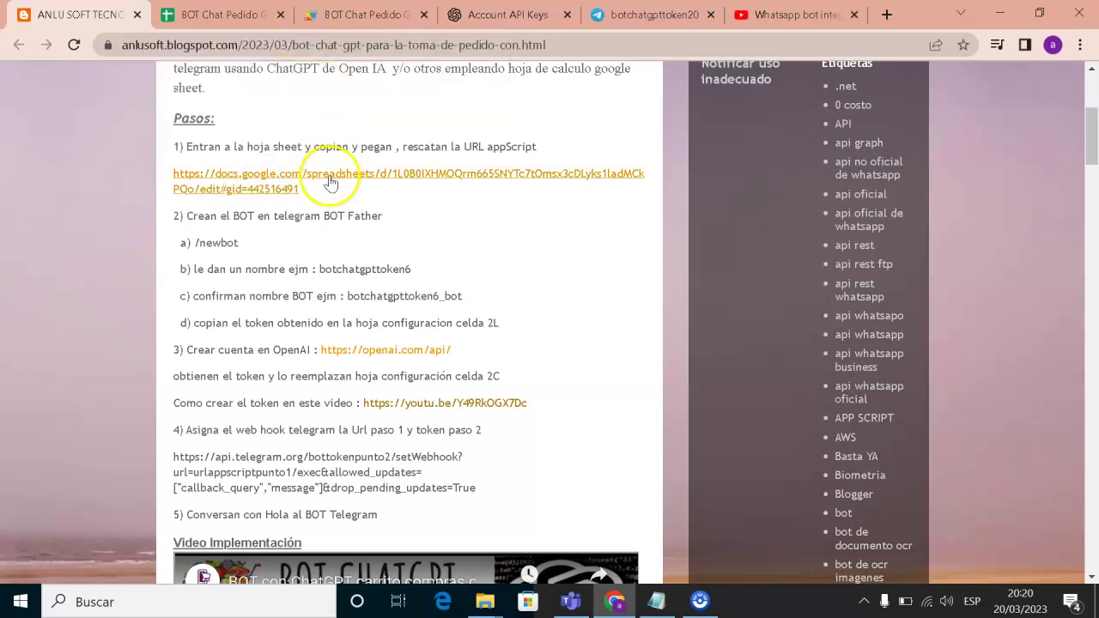
# Step: Copy the blog's template spreadsheet as 'BOT Chat Pedido GPT Telegram Canal' without 'Copy of', then close the template
pyautogui.click(277, 187)
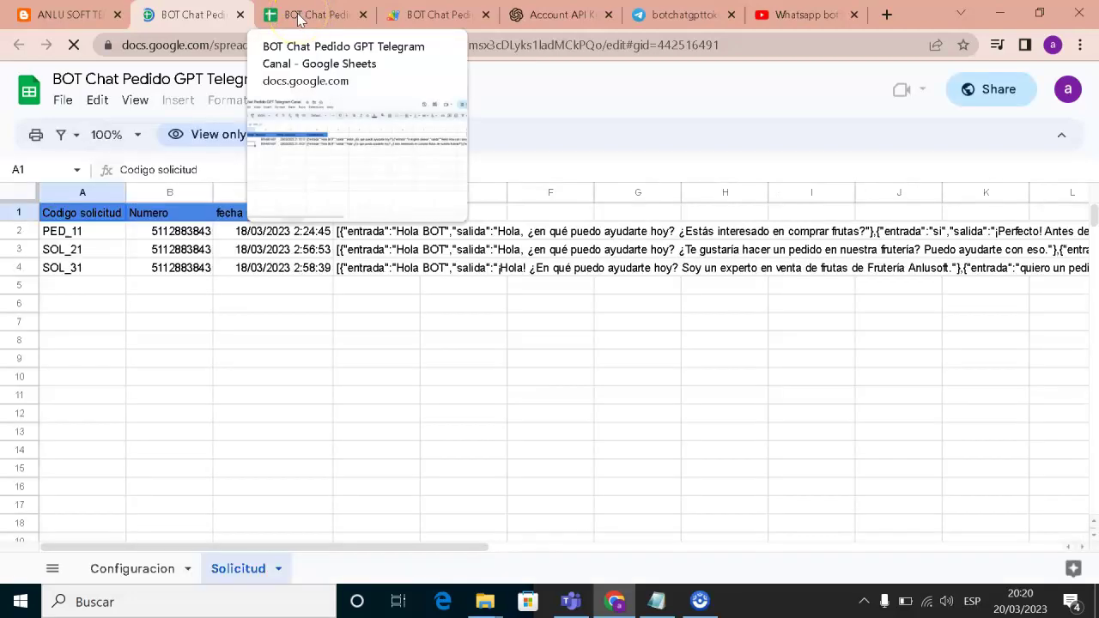
pyautogui.click(64, 101)
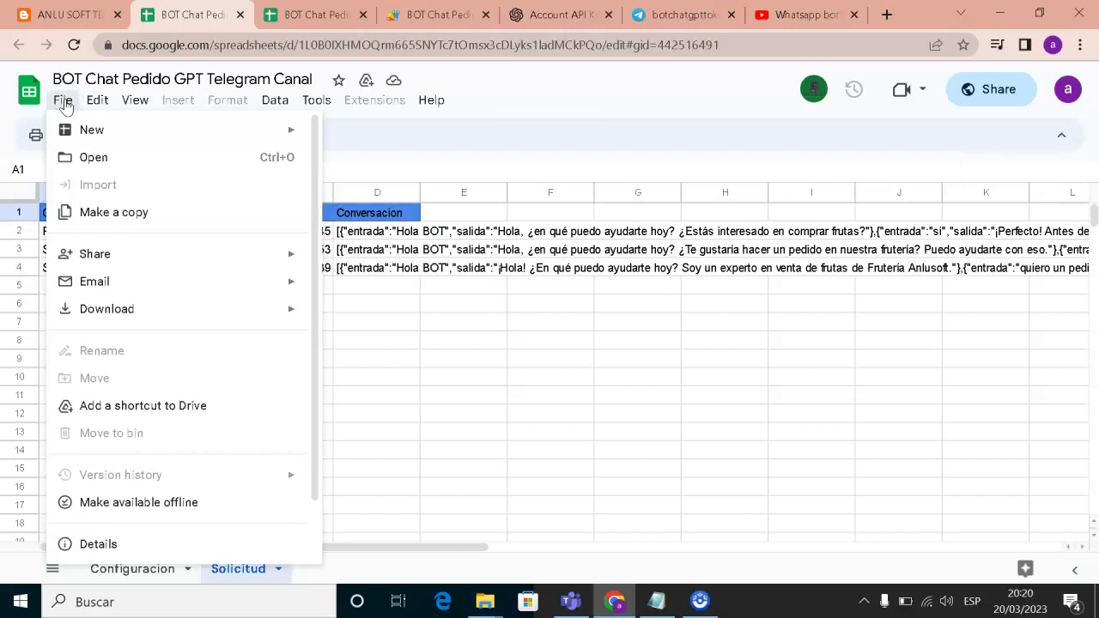
pyautogui.click(108, 211)
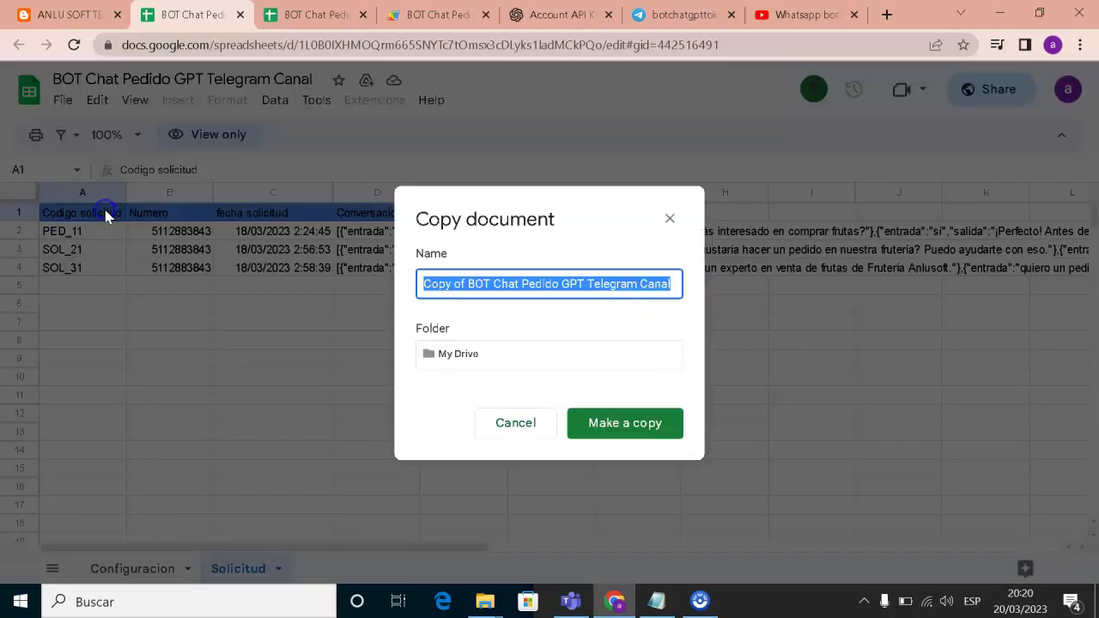
pyautogui.click(472, 286)
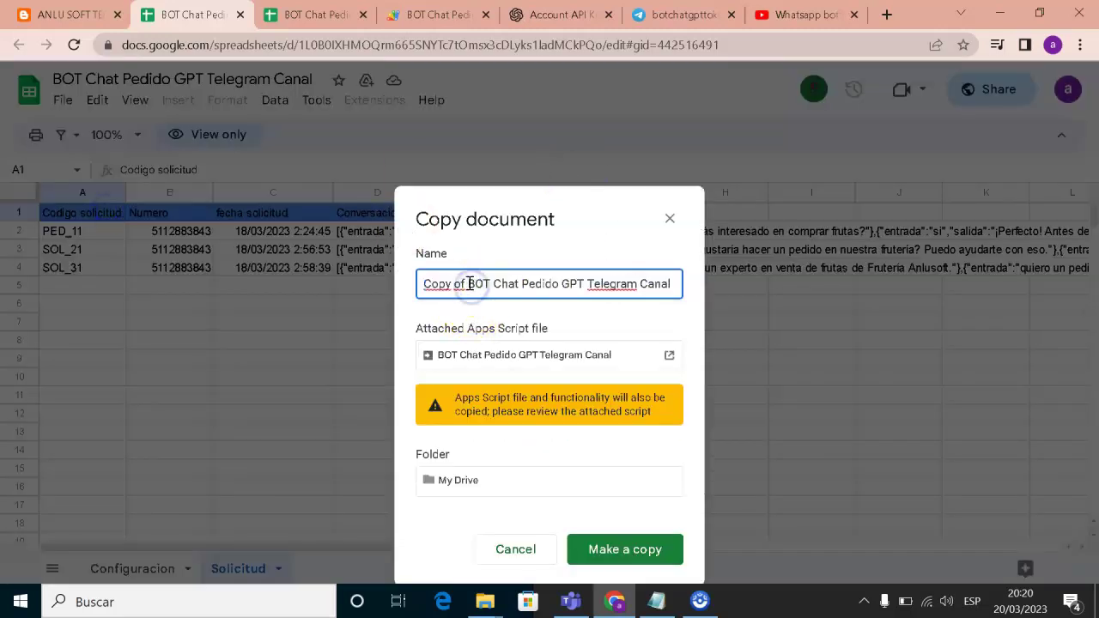
pyautogui.moveTo(471, 286); pyautogui.dragTo(407, 285)
pyautogui.press('BackSpace')
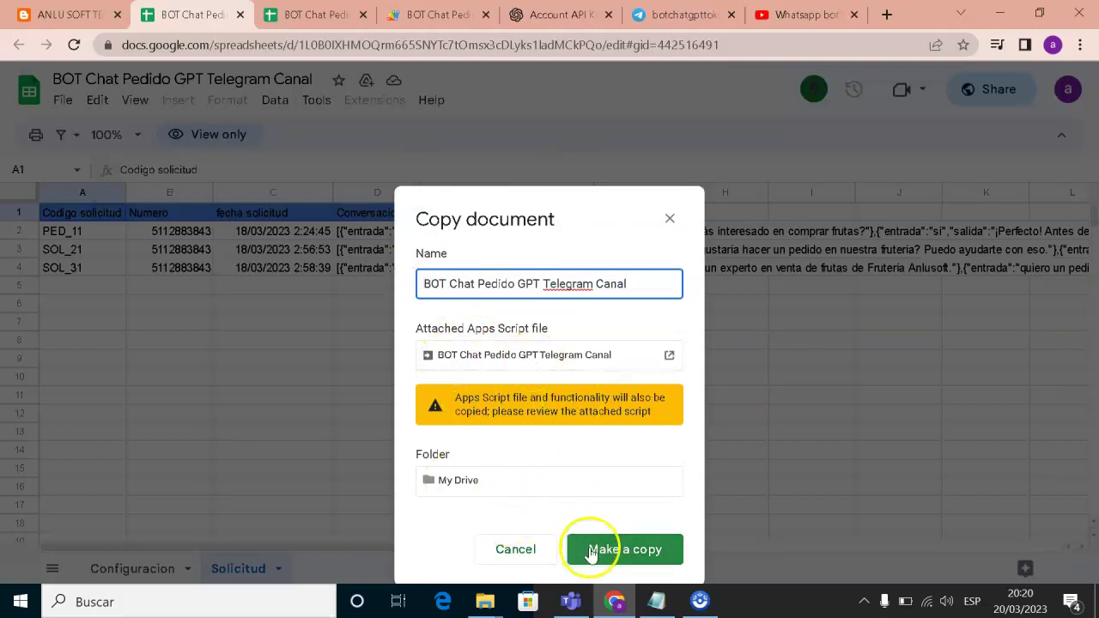
pyautogui.click(589, 546)
pyautogui.click(209, 15)
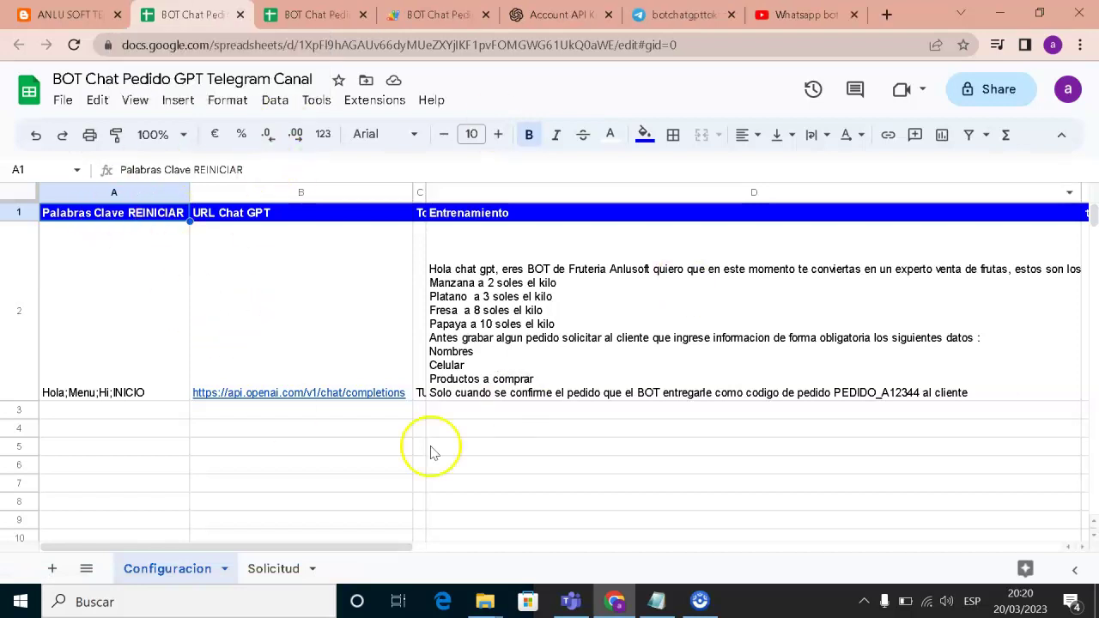
# Step: Close the extra copy tab, go to the Configuracion sheet, and launch its Apps Script project from Extensions
pyautogui.click(240, 16)
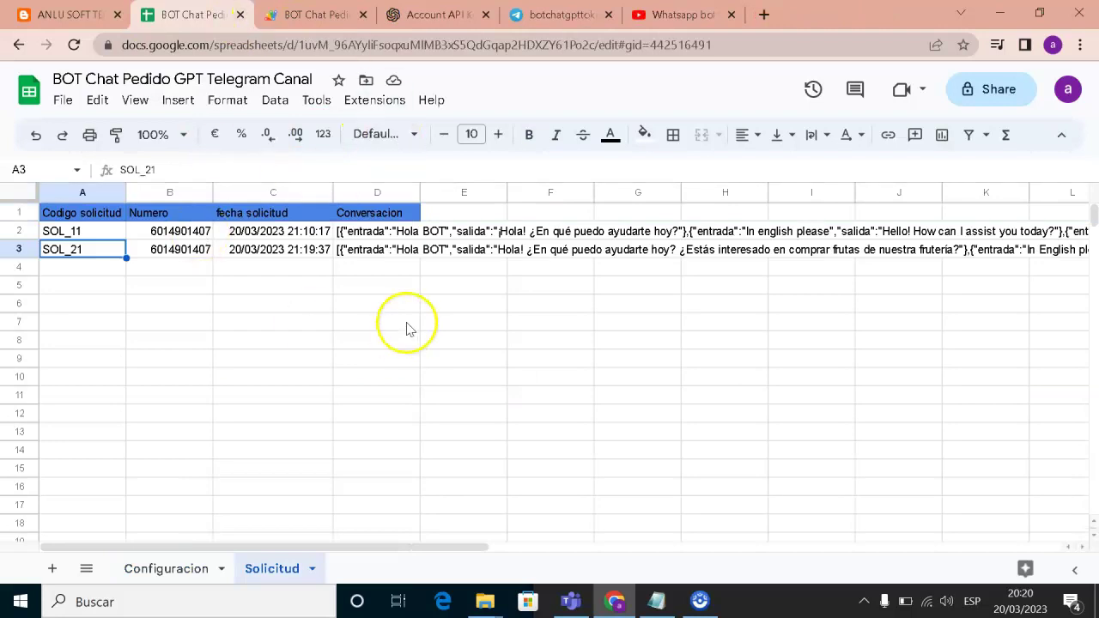
pyautogui.click(163, 568)
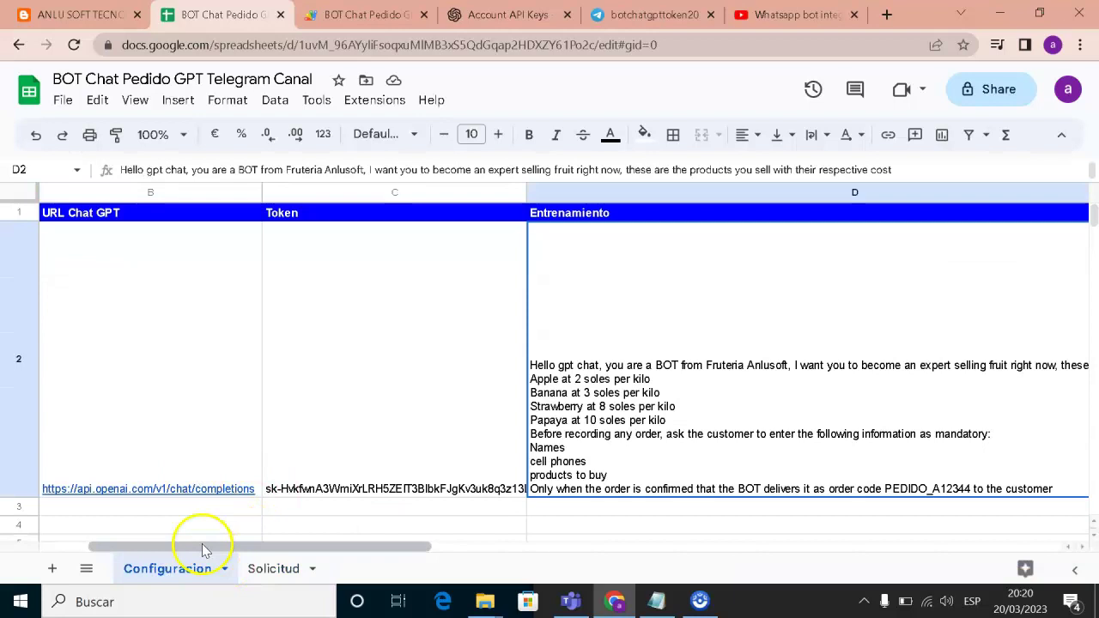
pyautogui.moveTo(203, 546); pyautogui.dragTo(168, 549)
pyautogui.click(371, 97)
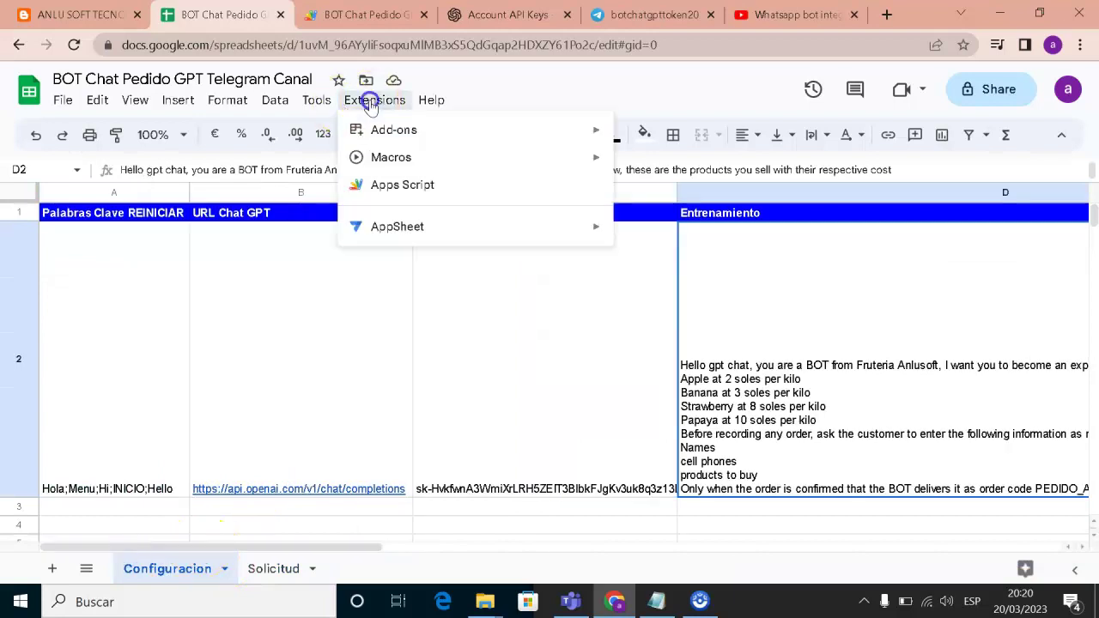
pyautogui.click(398, 196)
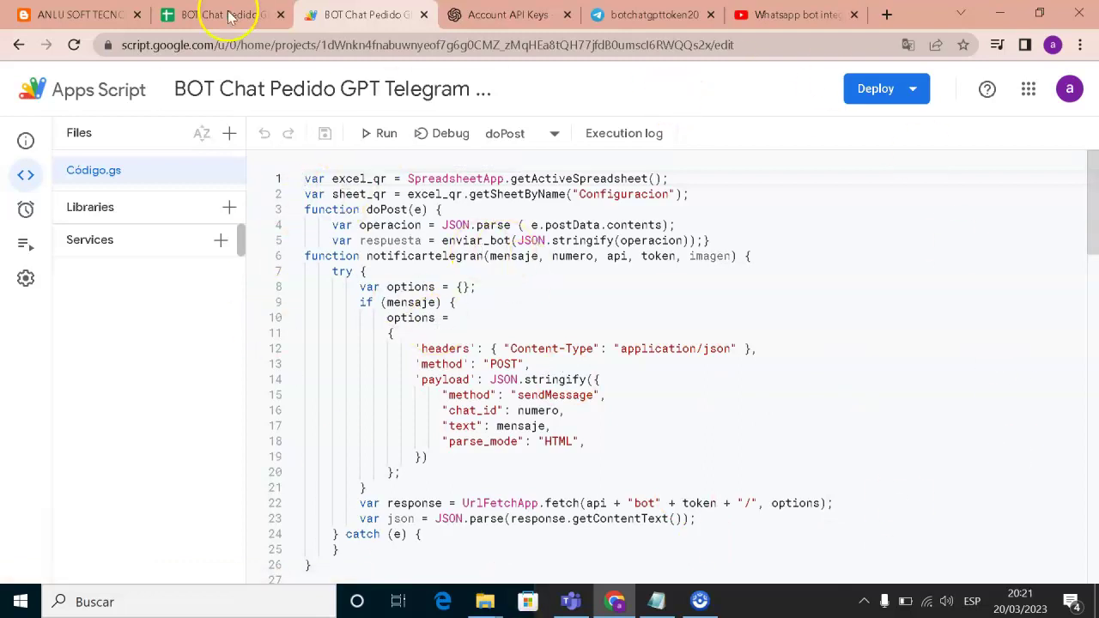
# Step: Begin a New deployment of the bot script from the Apps Script Deploy menu
pyautogui.hotkey('ctrl', 'shift', 'Tab')
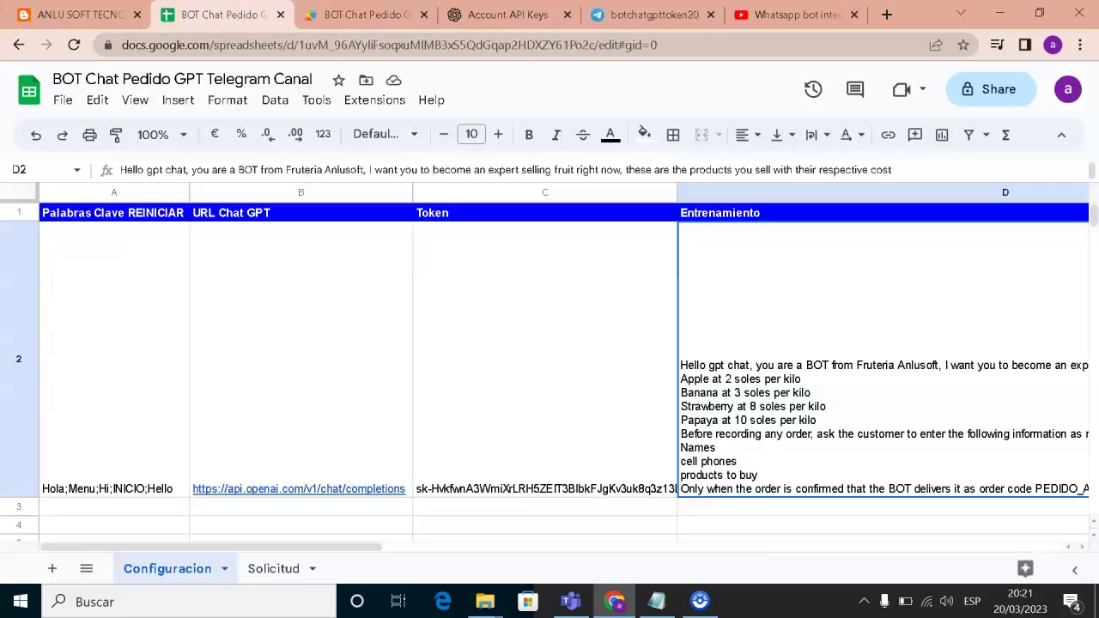
pyautogui.hotkey('ctrl', 'Tab')
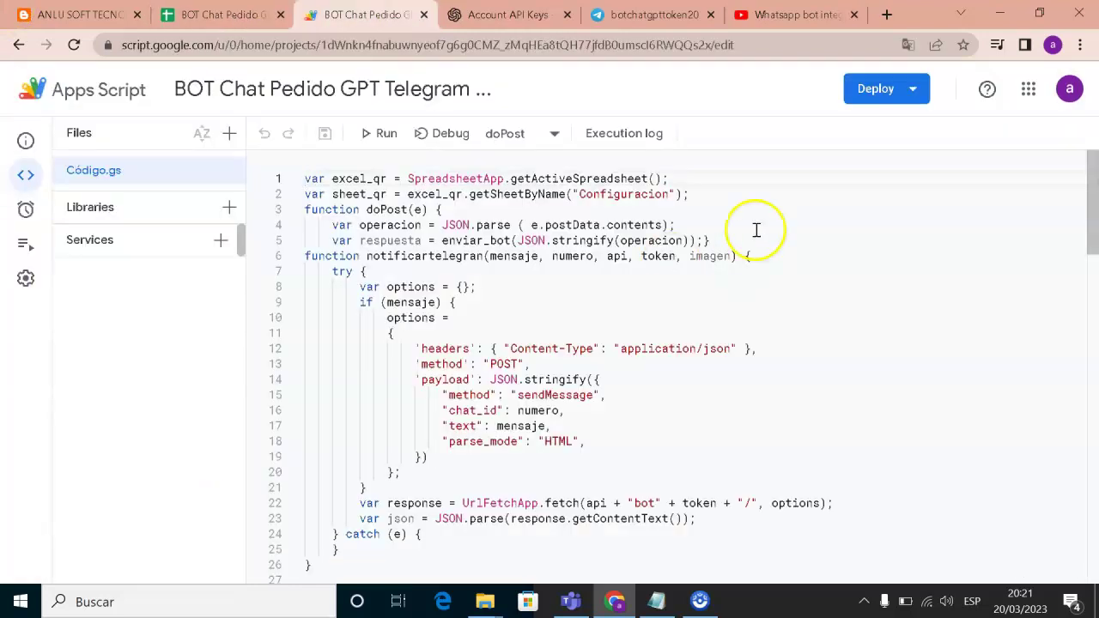
pyautogui.click(908, 90)
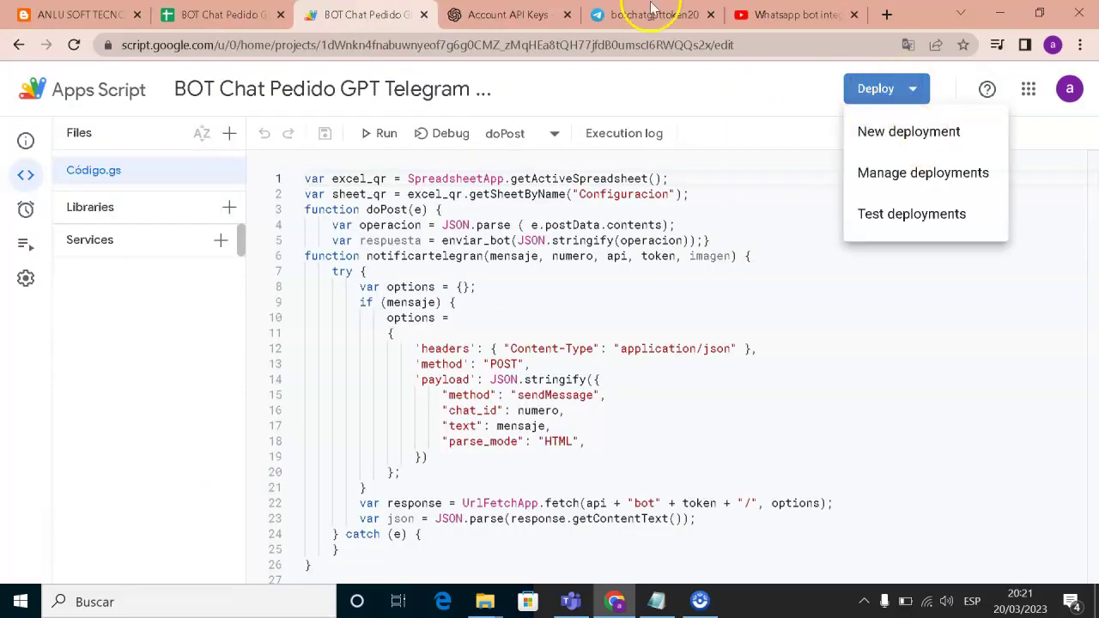
pyautogui.moveTo(819, 79)
pyautogui.mouseDown()
pyautogui.moveTo(944, 129)
pyautogui.moveTo(970, 95)
pyautogui.mouseUp()
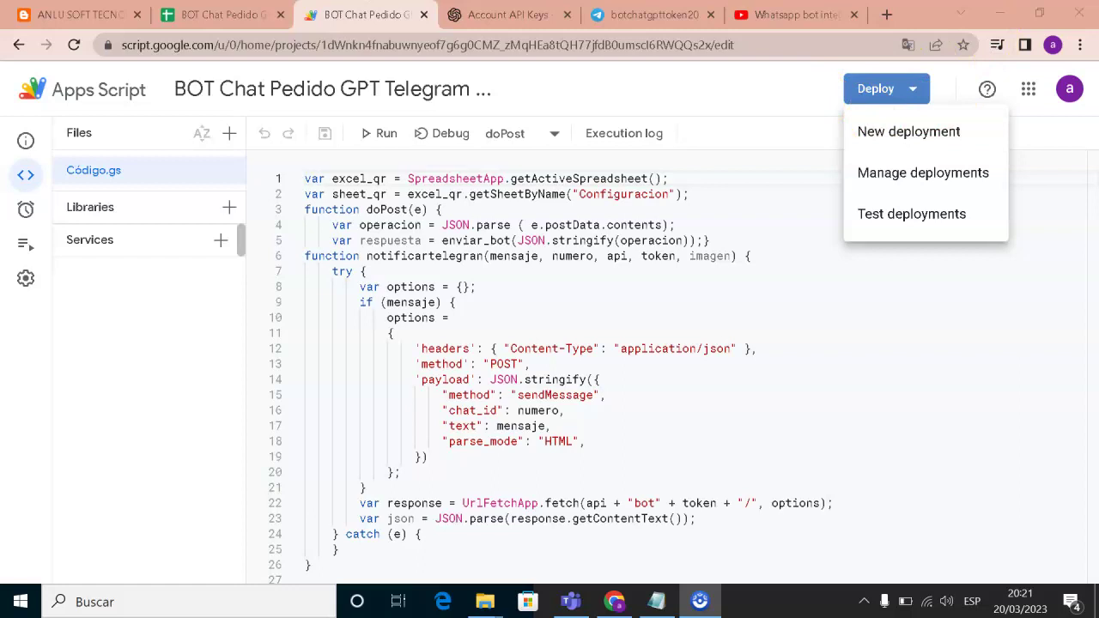
pyautogui.moveTo(926, 125)
pyautogui.mouseDown()
pyautogui.moveTo(987, 148)
pyautogui.moveTo(991, 134)
pyautogui.mouseUp()
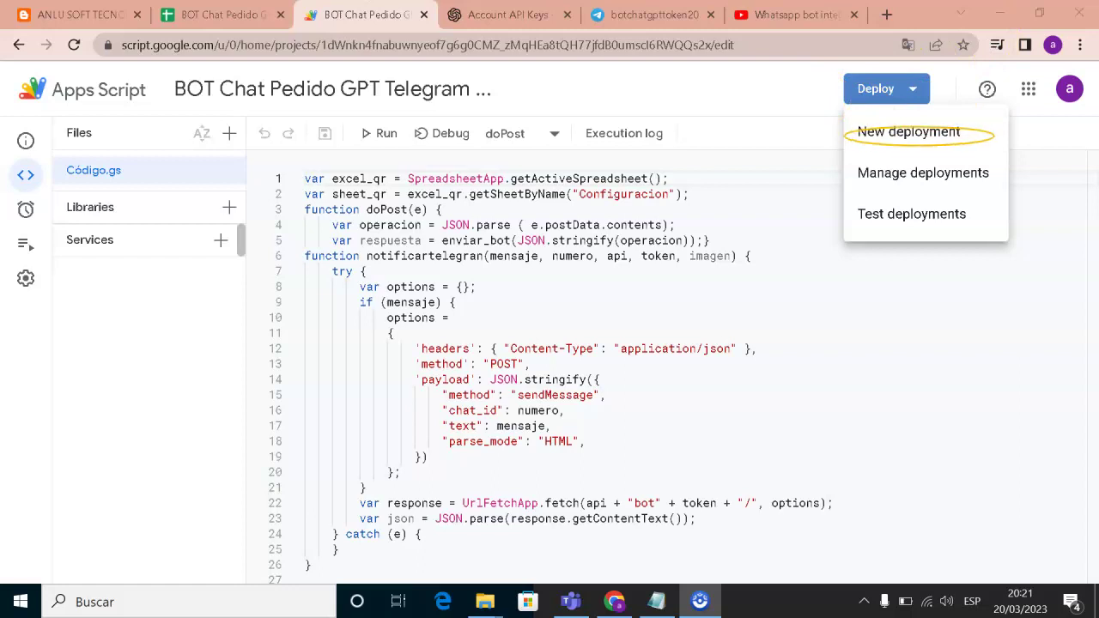
pyautogui.click(902, 133)
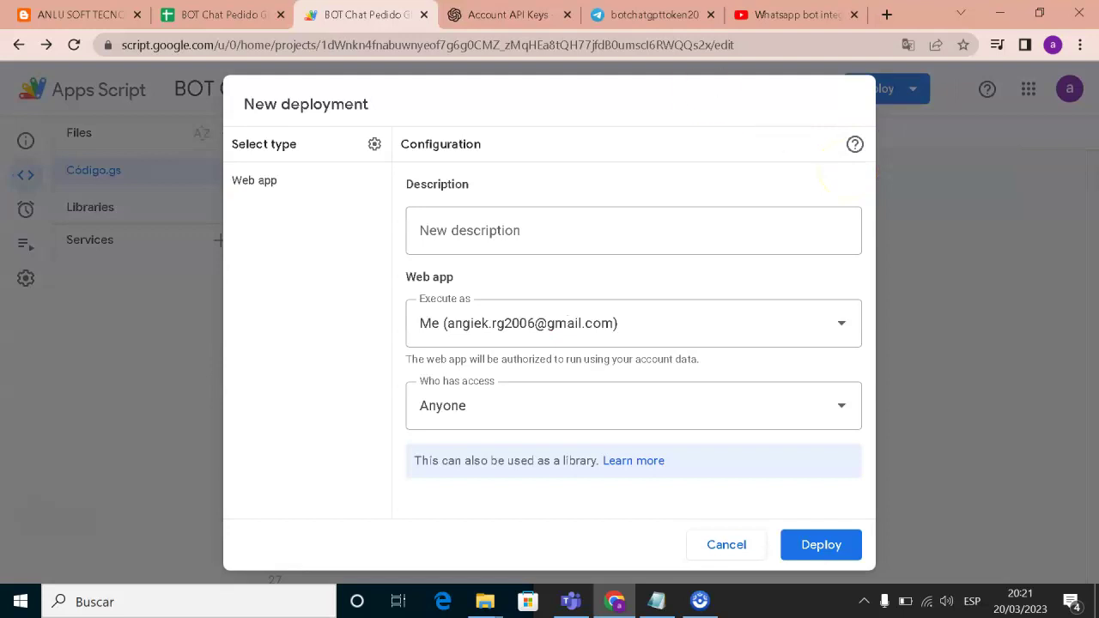
# Step: Deploy the script as a web app accessible to Anyone, producing Version 4
pyautogui.click(544, 228)
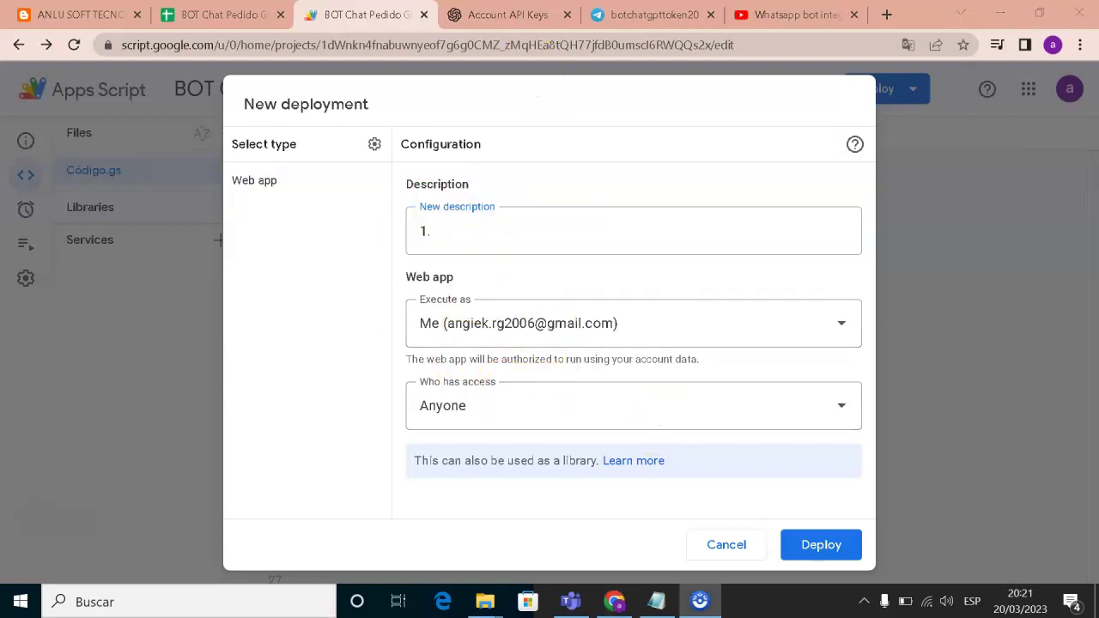
pyautogui.moveTo(405, 393)
pyautogui.mouseDown()
pyautogui.moveTo(472, 444)
pyautogui.moveTo(407, 425)
pyautogui.mouseUp()
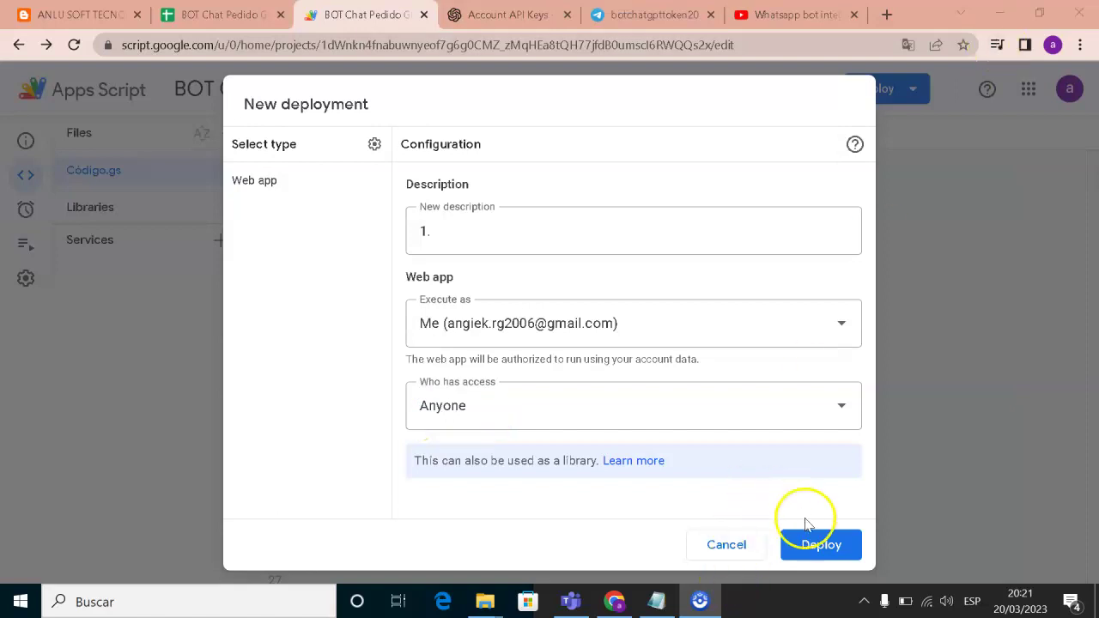
pyautogui.click(824, 544)
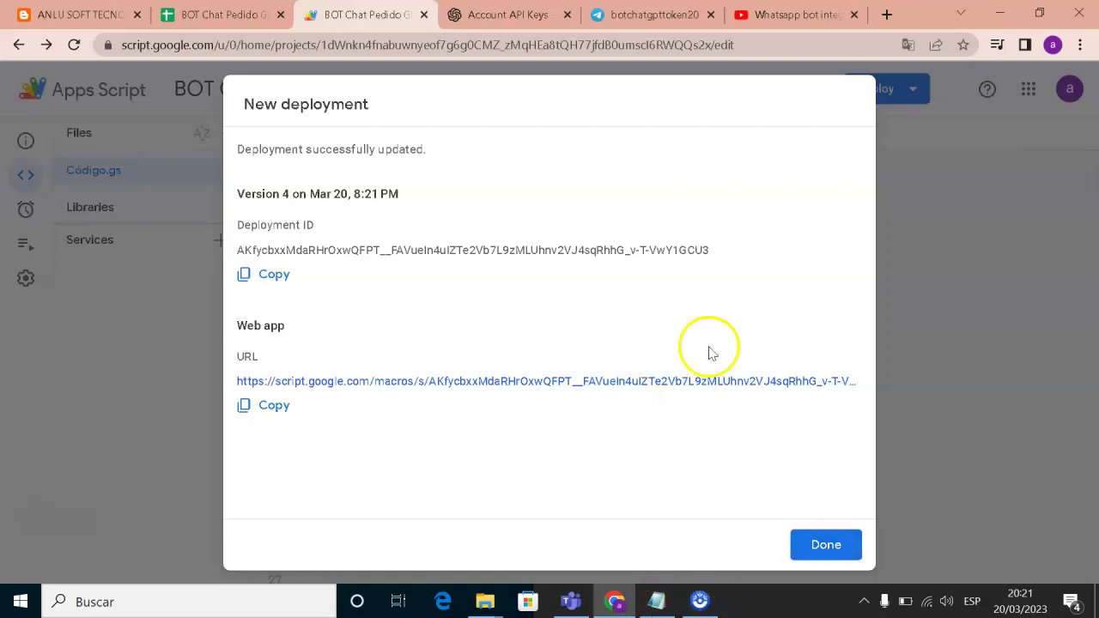
# Step: Paste the deployed web app's /exec URL into a new Notepad note
pyautogui.click(269, 405)
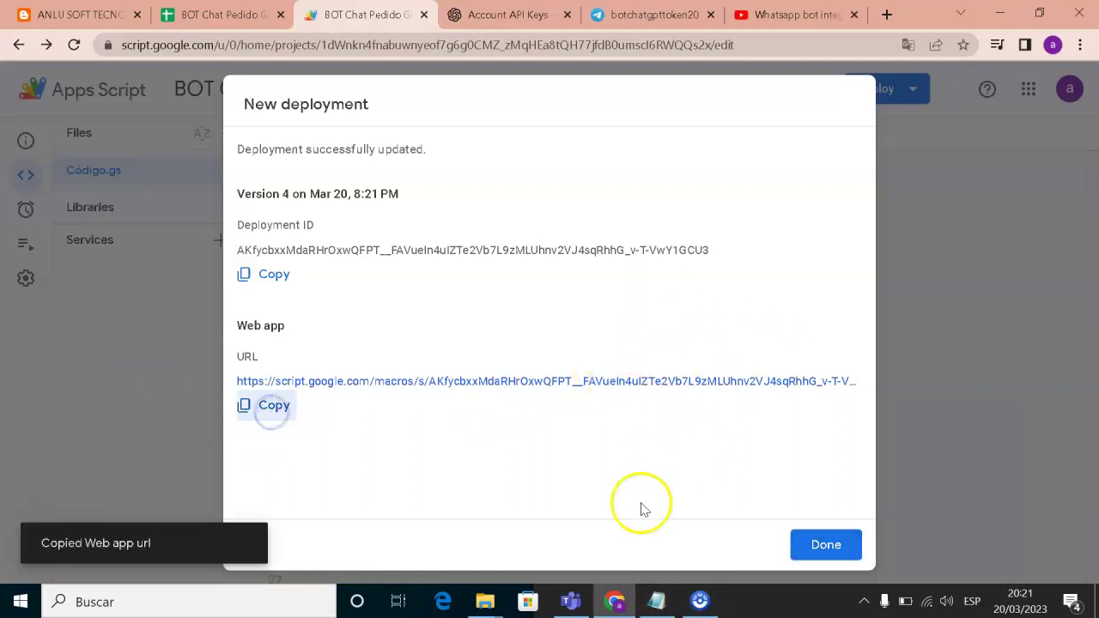
pyautogui.click(660, 601)
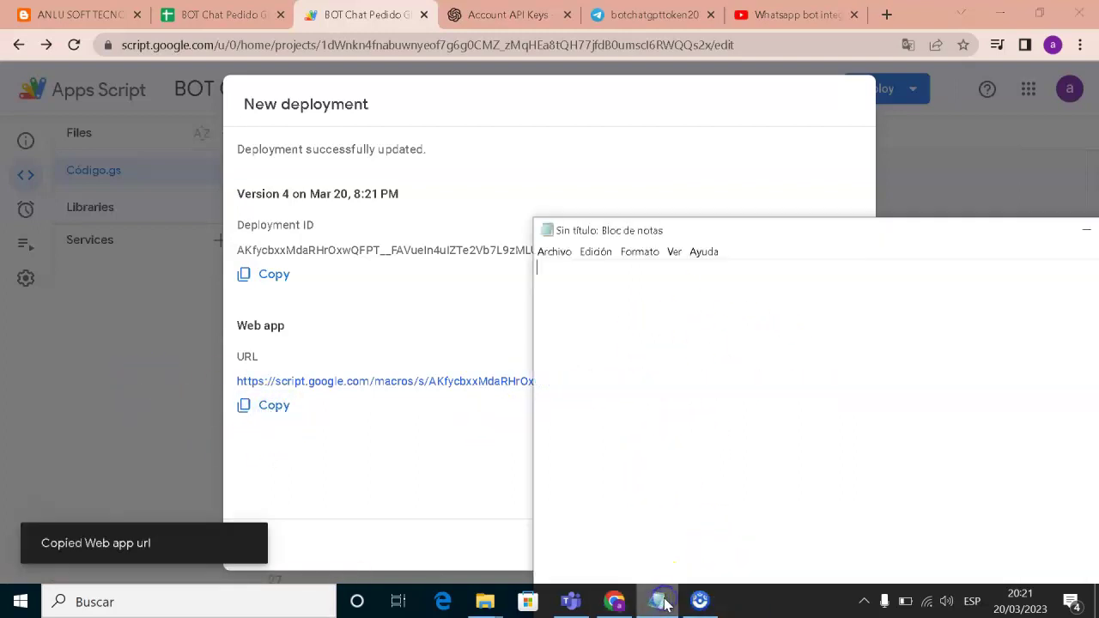
pyautogui.rightClick(572, 274)
pyautogui.click(629, 337)
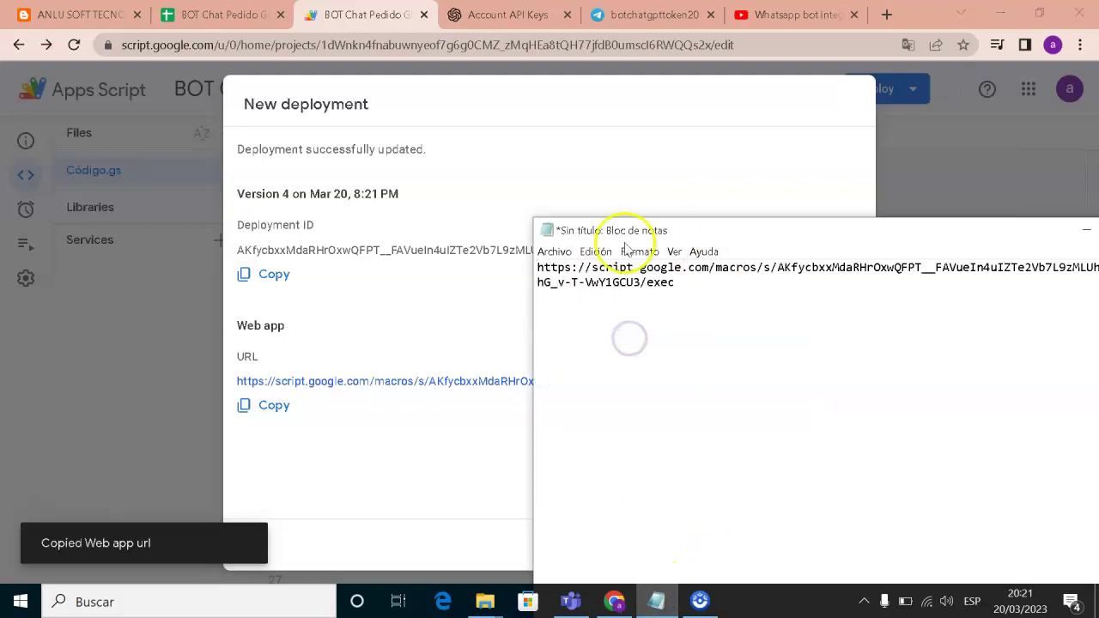
# Step: Return to Chrome and switch to the OpenAI API keys page
pyautogui.click(225, 15)
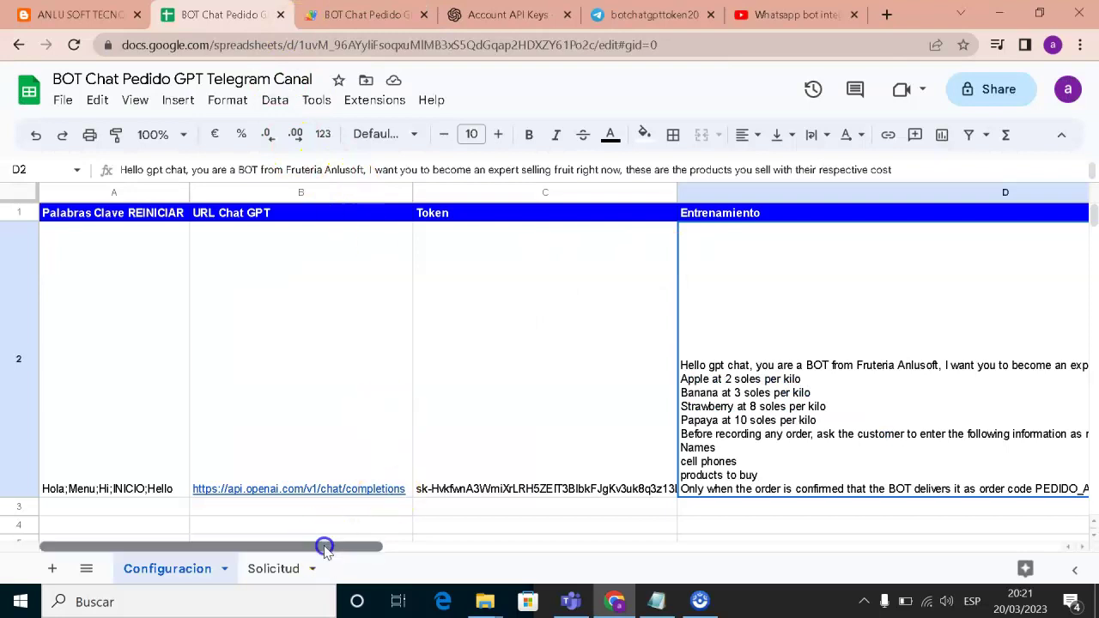
pyautogui.hotkey('ctrl', 'Tab')
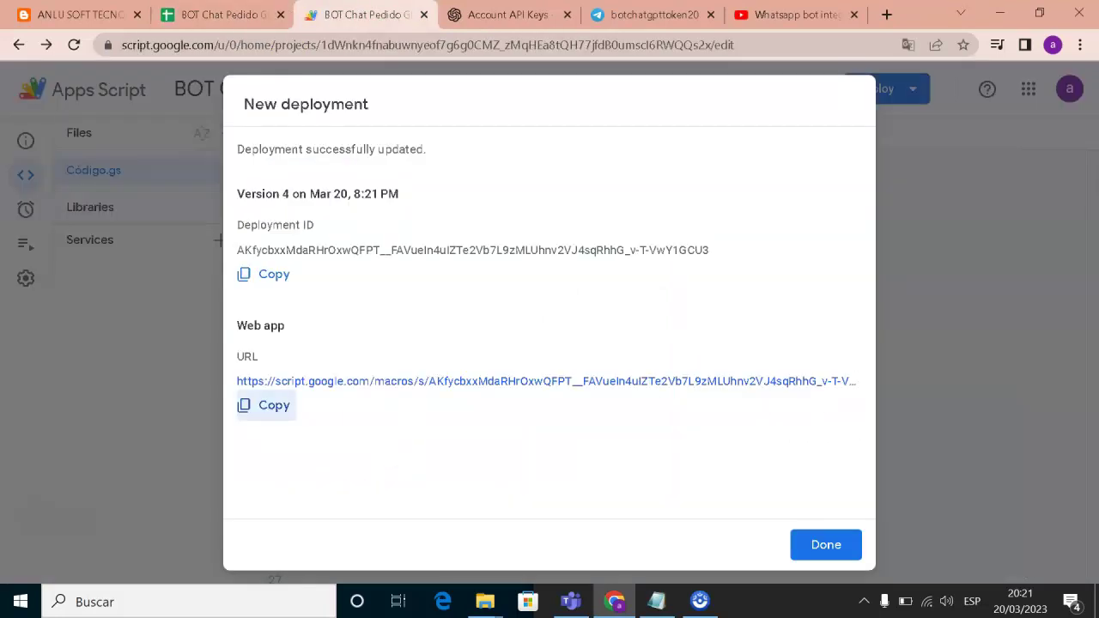
pyautogui.hotkey('ctrl', 'Tab')
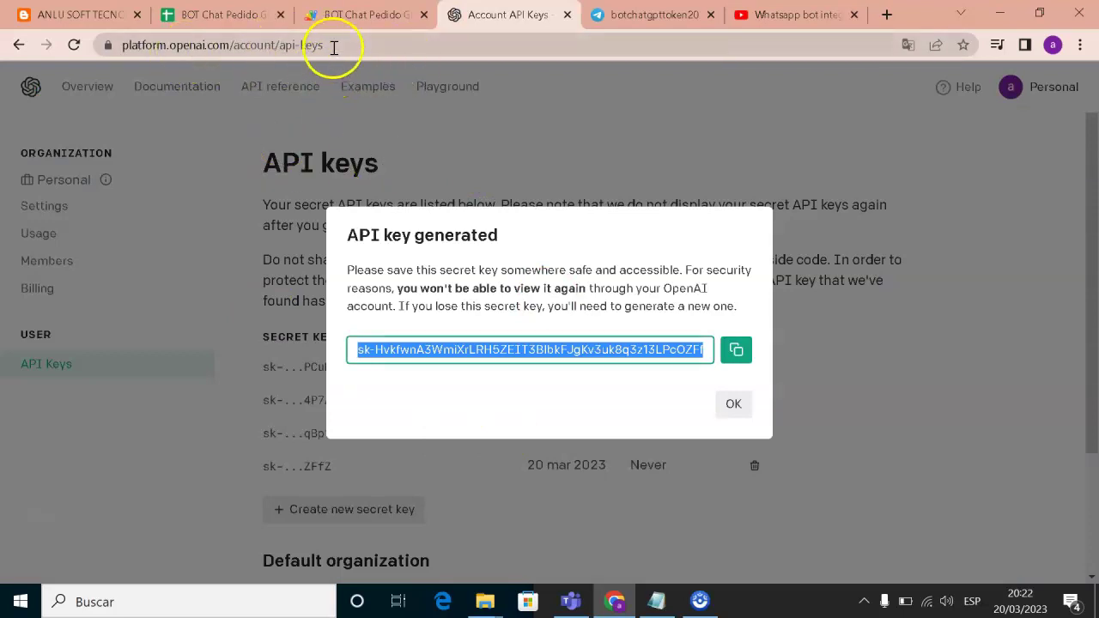
pyautogui.click(789, 15)
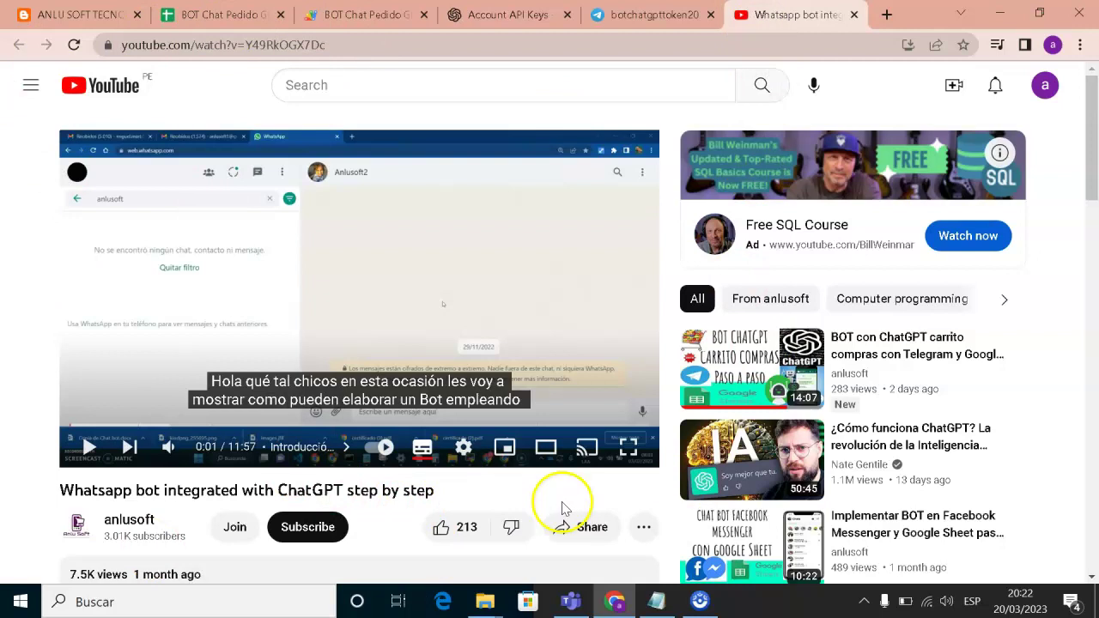
pyautogui.moveTo(436, 491); pyautogui.dragTo(53, 491)
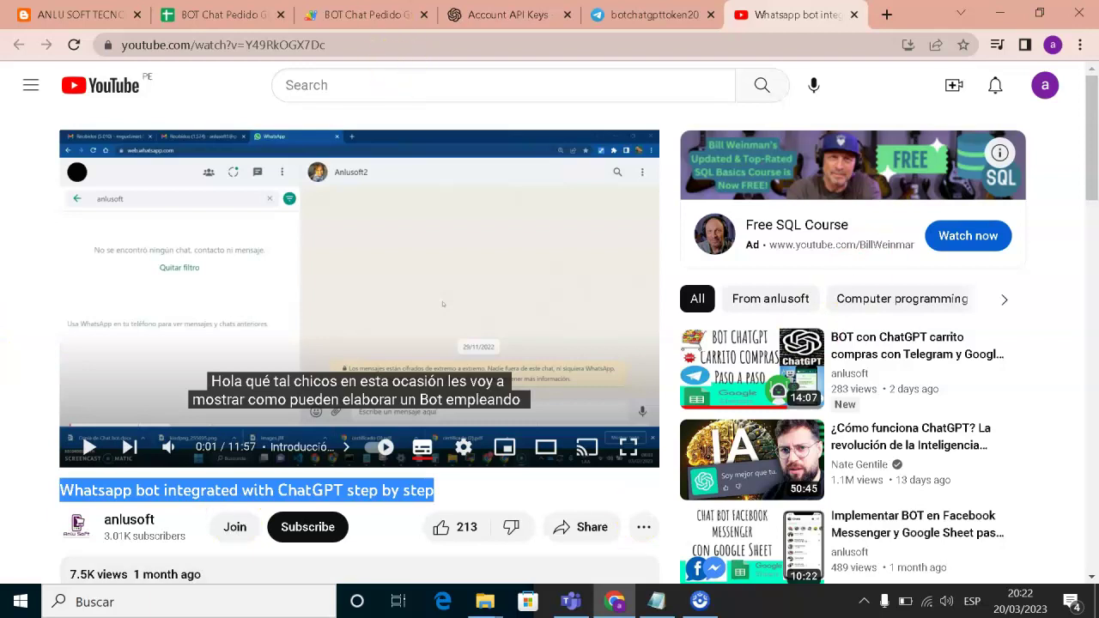
pyautogui.hotkey('ctrl', '3')
pyautogui.hotkey('ctrl', '4')
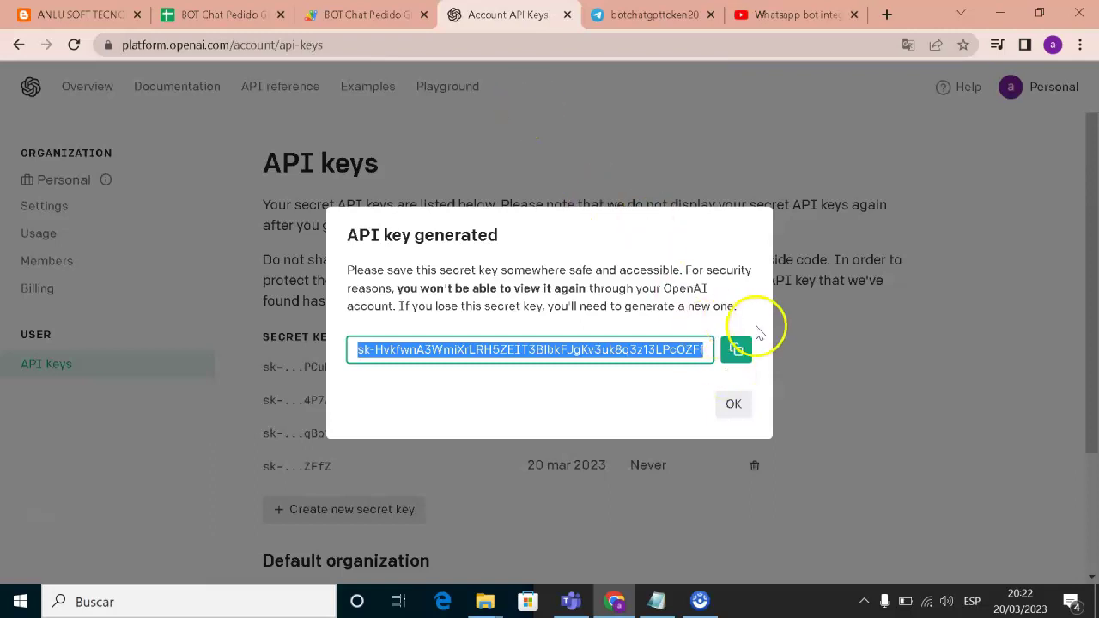
# Step: Paste the new OpenAI secret key into Notepad on its own line below the web app URL
pyautogui.click(735, 350)
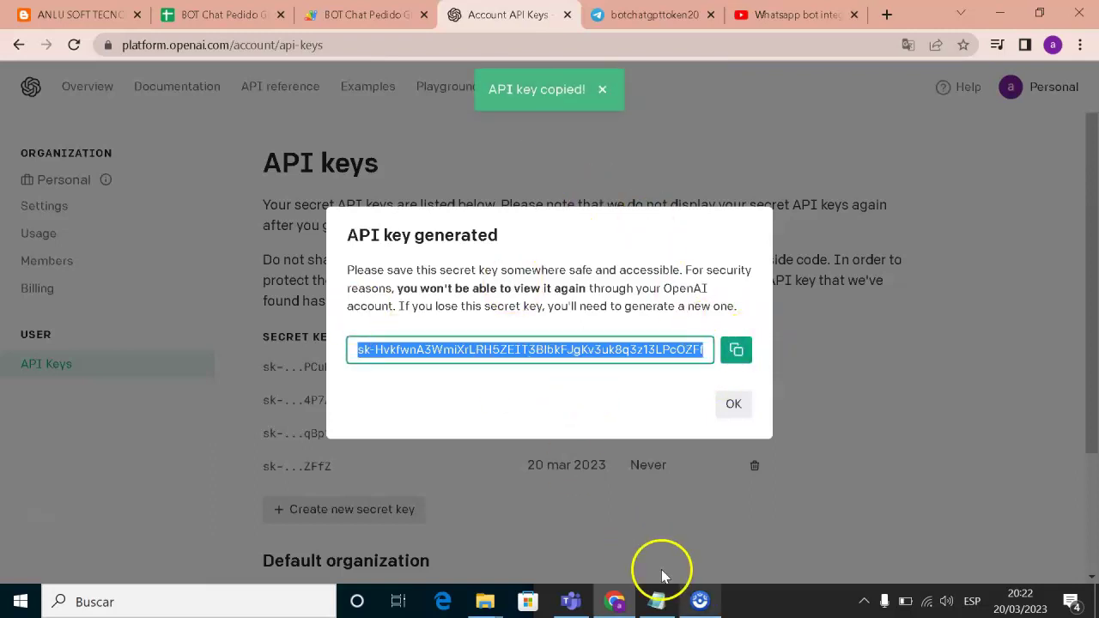
pyautogui.click(702, 599)
pyautogui.click(657, 601)
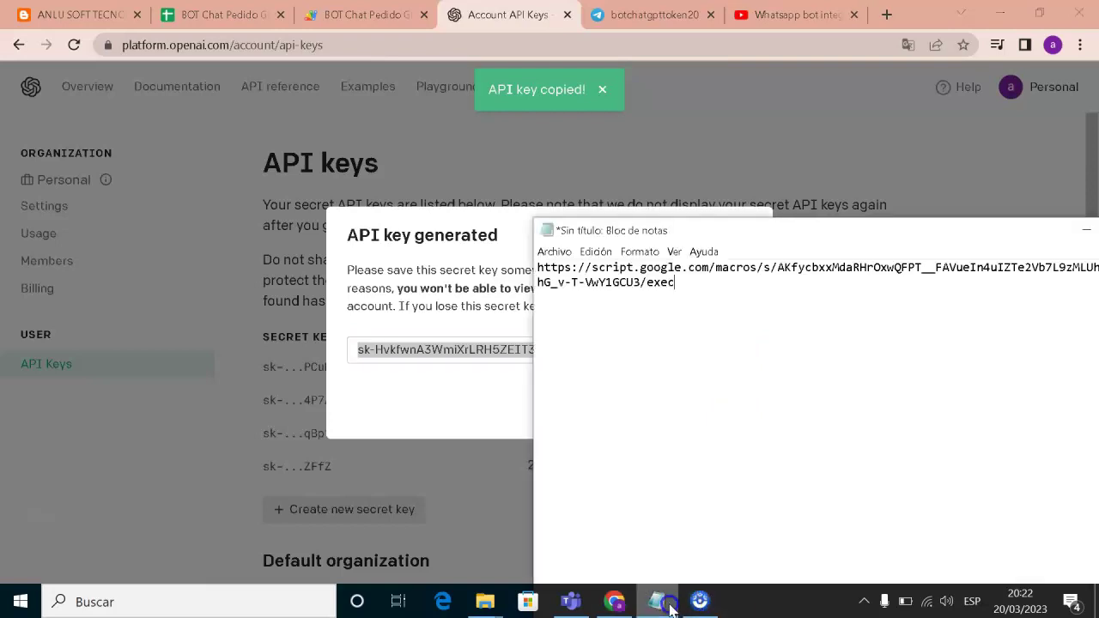
pyautogui.press('Return')
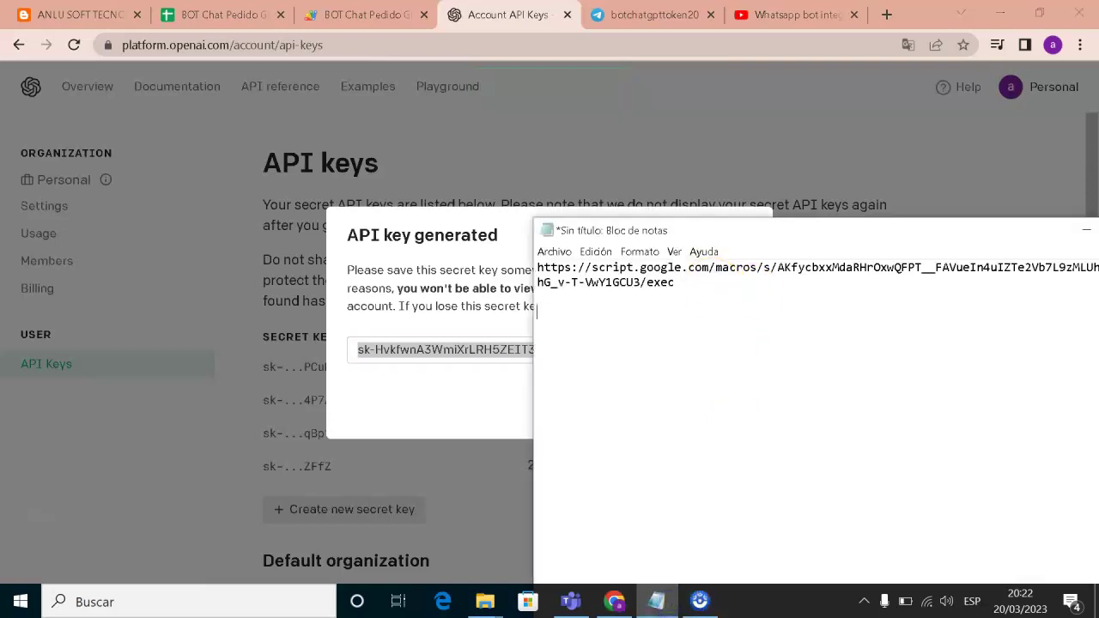
pyautogui.rightClick(572, 322)
pyautogui.click(608, 387)
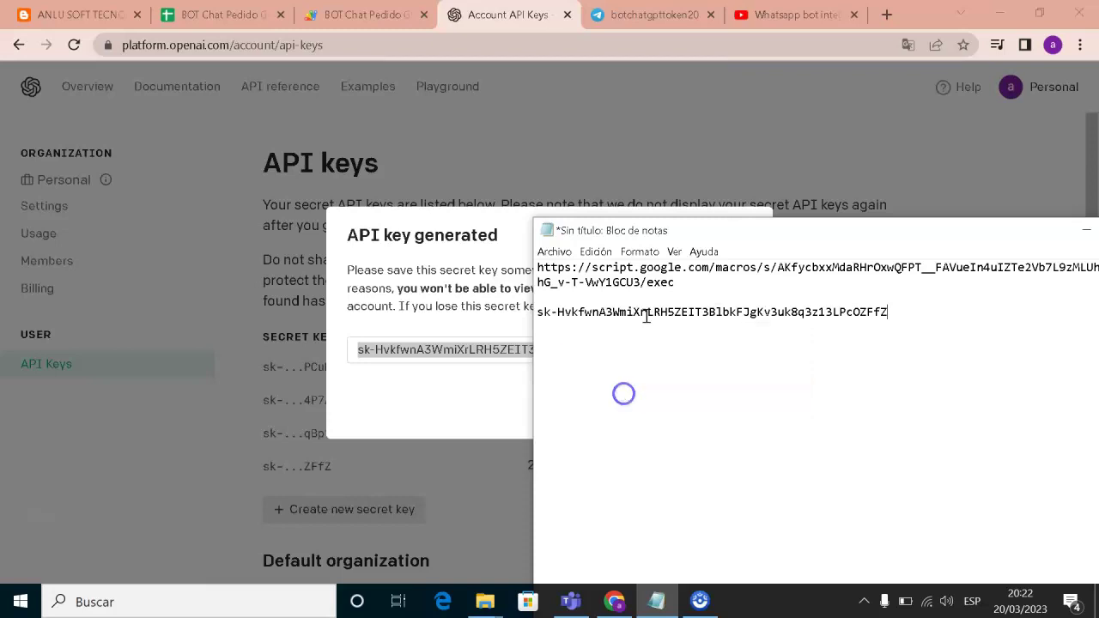
pyautogui.click(225, 14)
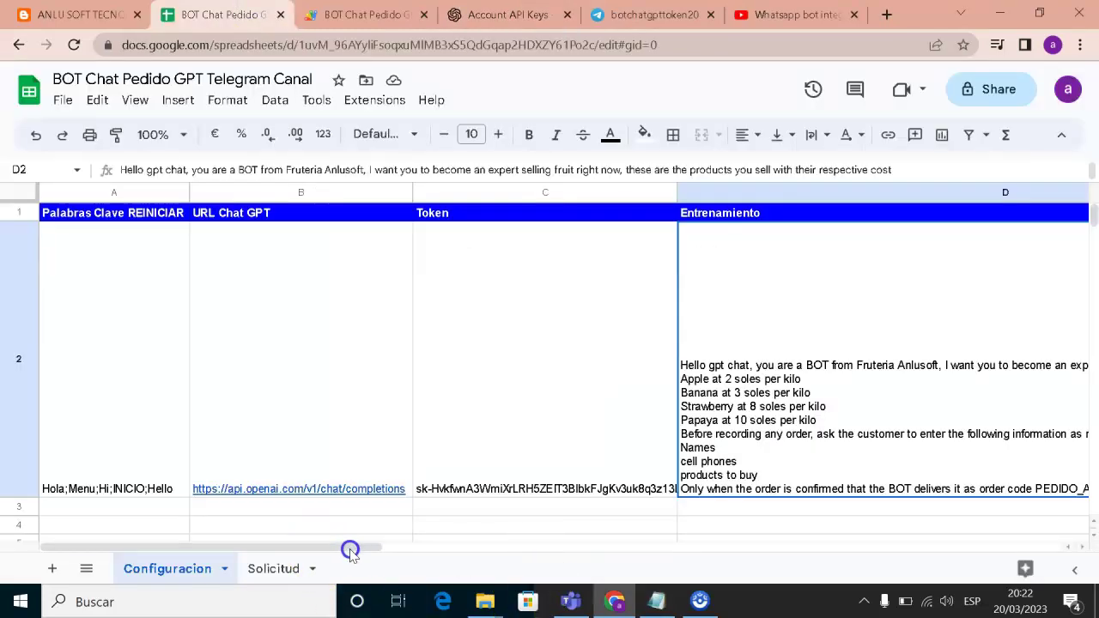
# Step: Scroll Configuracion to the Token column and bring up the context menu on cell C2
pyautogui.moveTo(360, 550); pyautogui.dragTo(464, 547)
pyautogui.click(375, 485)
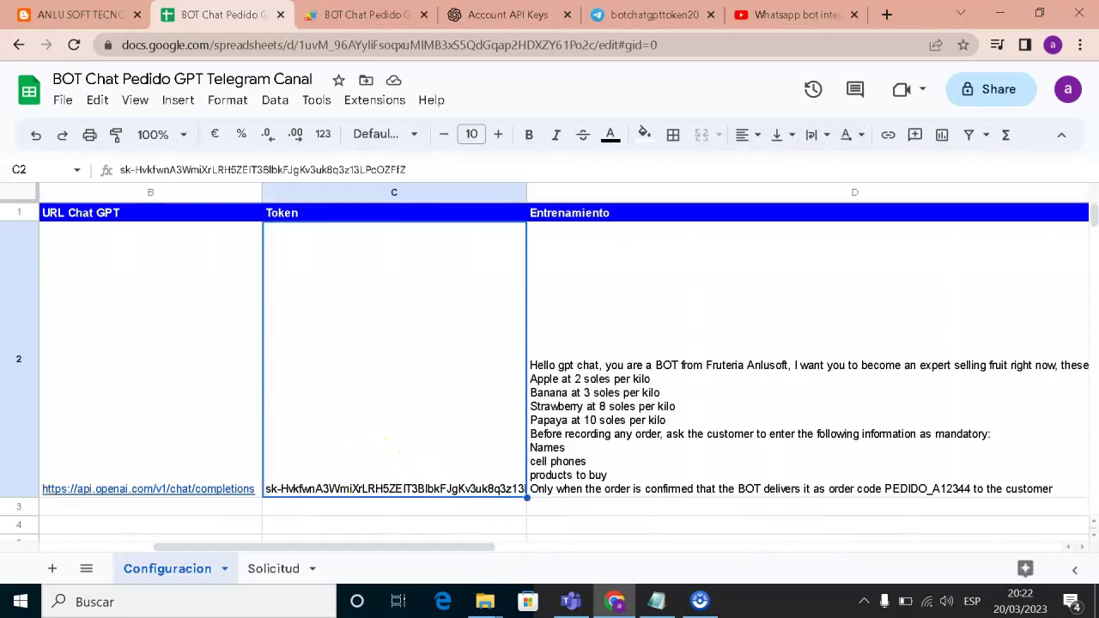
pyautogui.click(552, 346)
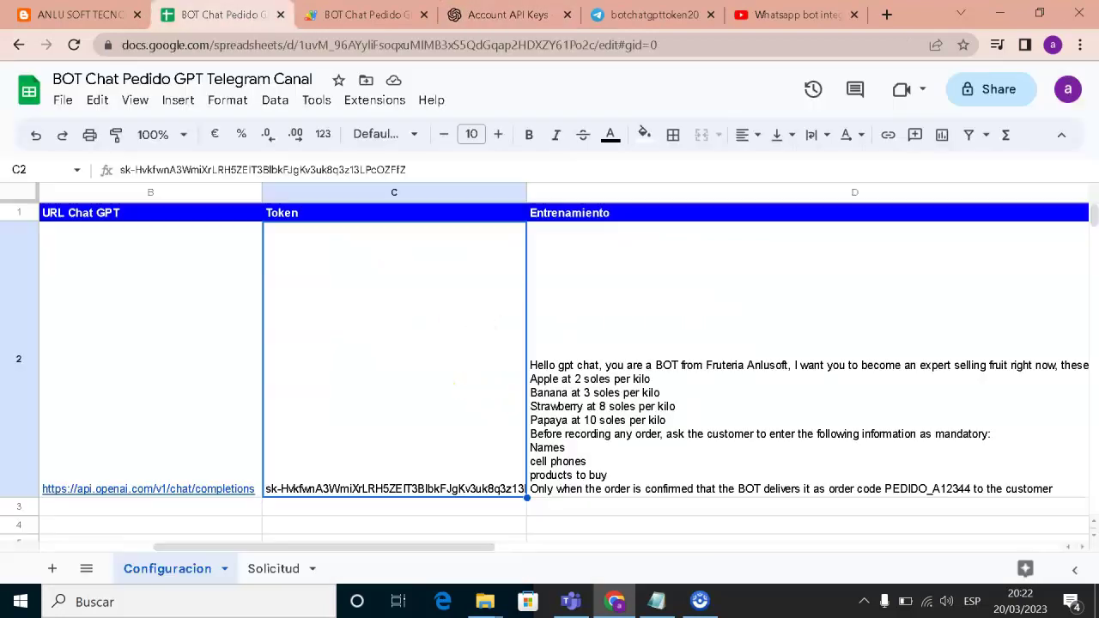
pyautogui.click(391, 487)
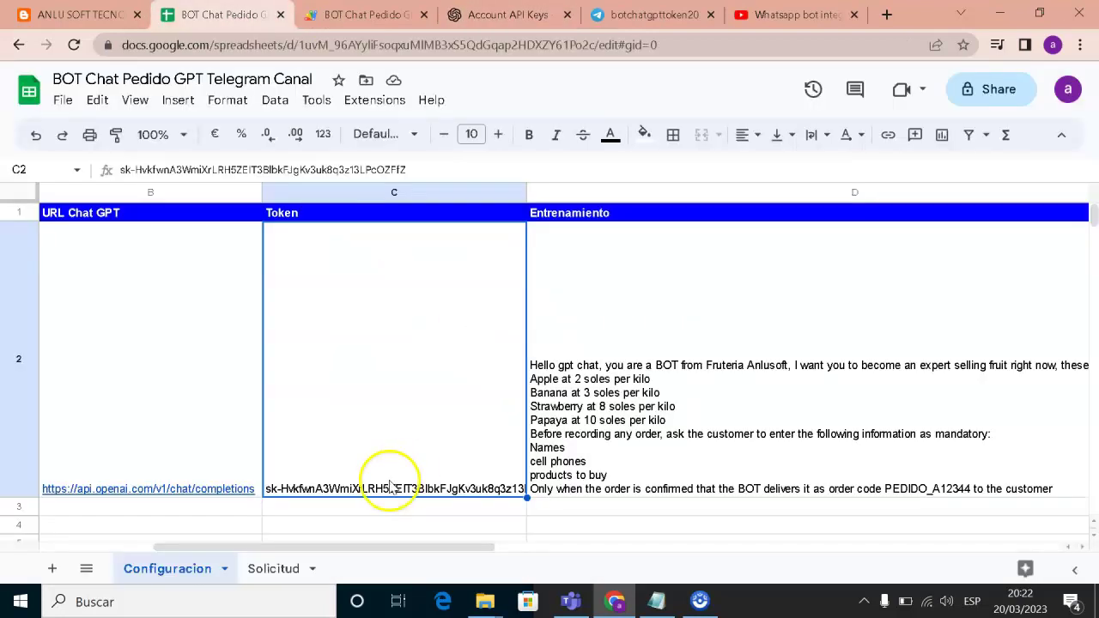
pyautogui.rightClick(391, 487)
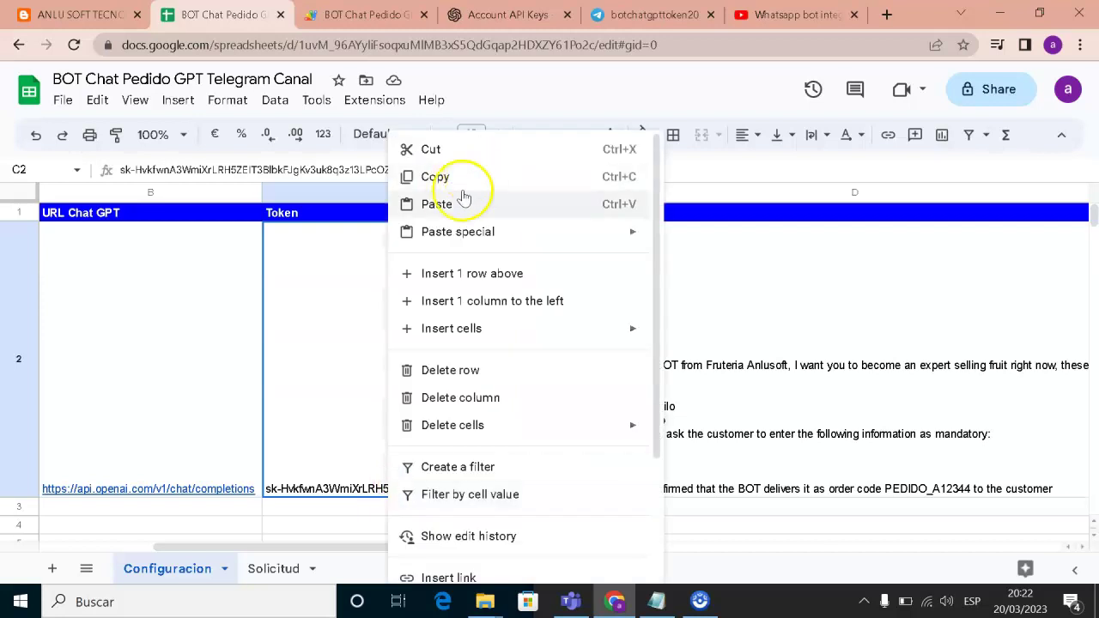
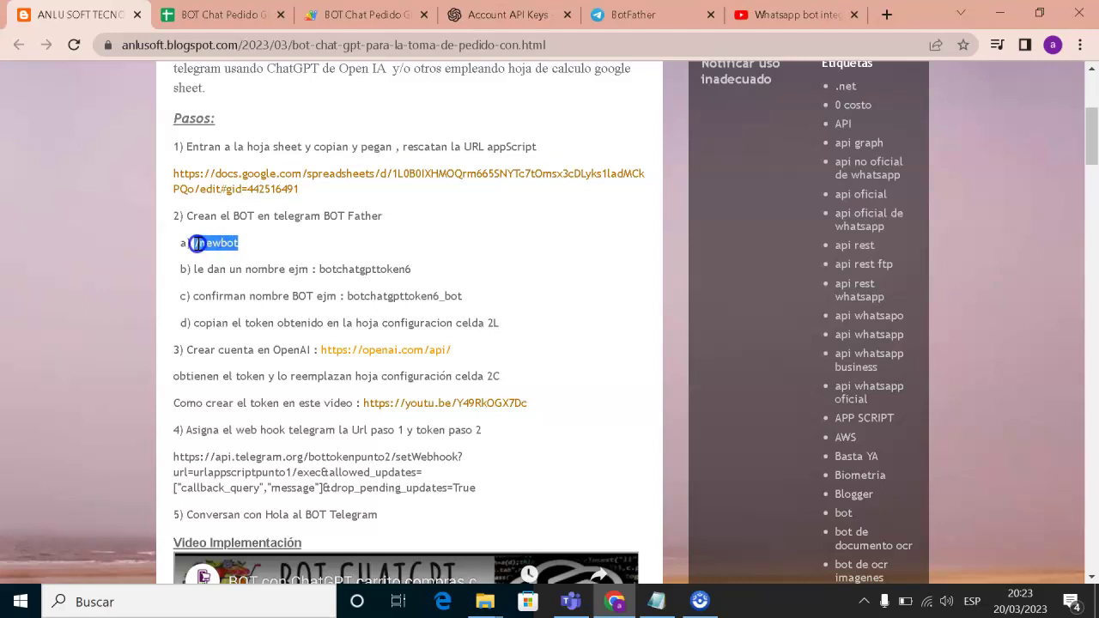
# Step: Send the /newbot command to BotFather
pyautogui.click(217, 256)
pyautogui.hotkey('ctrl', '5')
pyautogui.rightClick(544, 546)
pyautogui.click(648, 416)
pyautogui.press('Return')
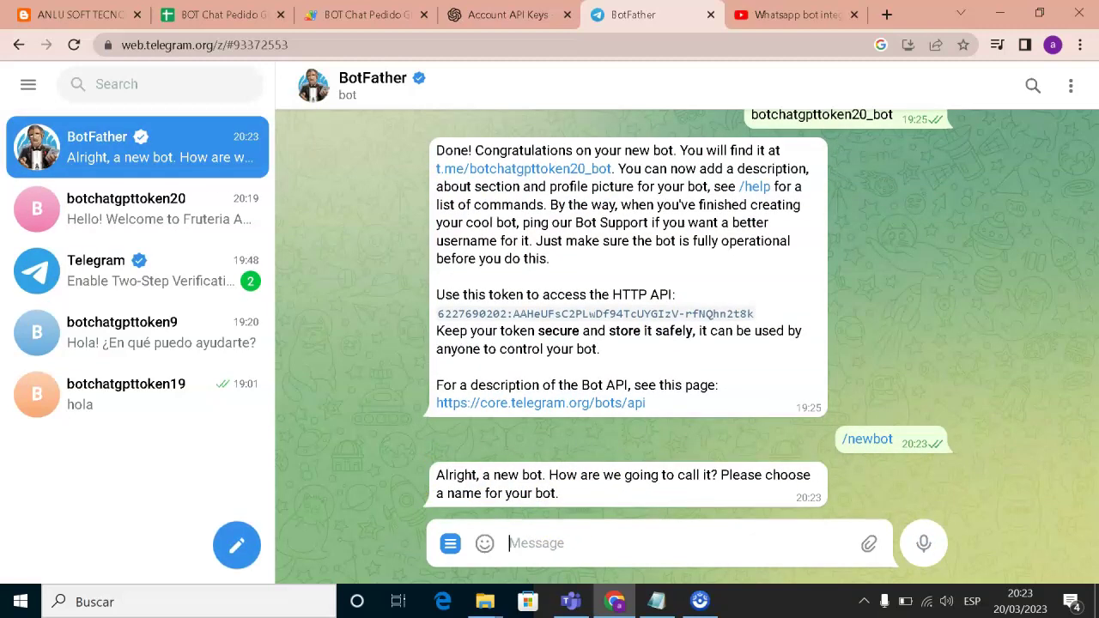
# Step: Name the new bot botchatgpttoken31
pyautogui.hotkey('ctrl', '1')
pyautogui.moveTo(413, 269); pyautogui.dragTo(320, 269)
pyautogui.rightClick(320, 269)
pyautogui.click(344, 279)
pyautogui.click(633, 14)
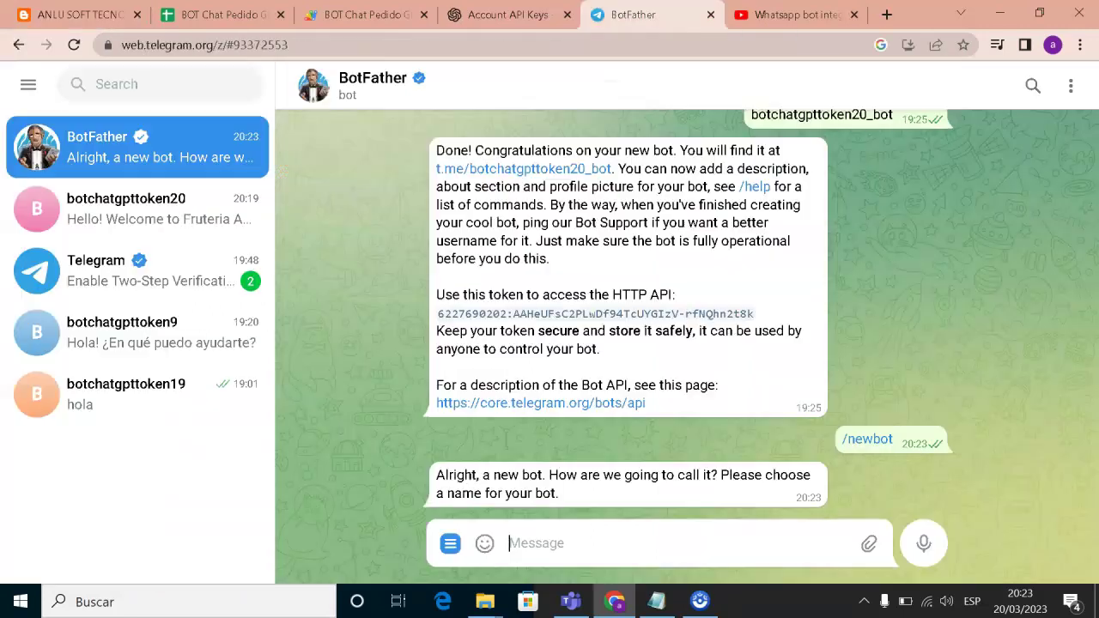
pyautogui.rightClick(547, 532)
pyautogui.click(614, 399)
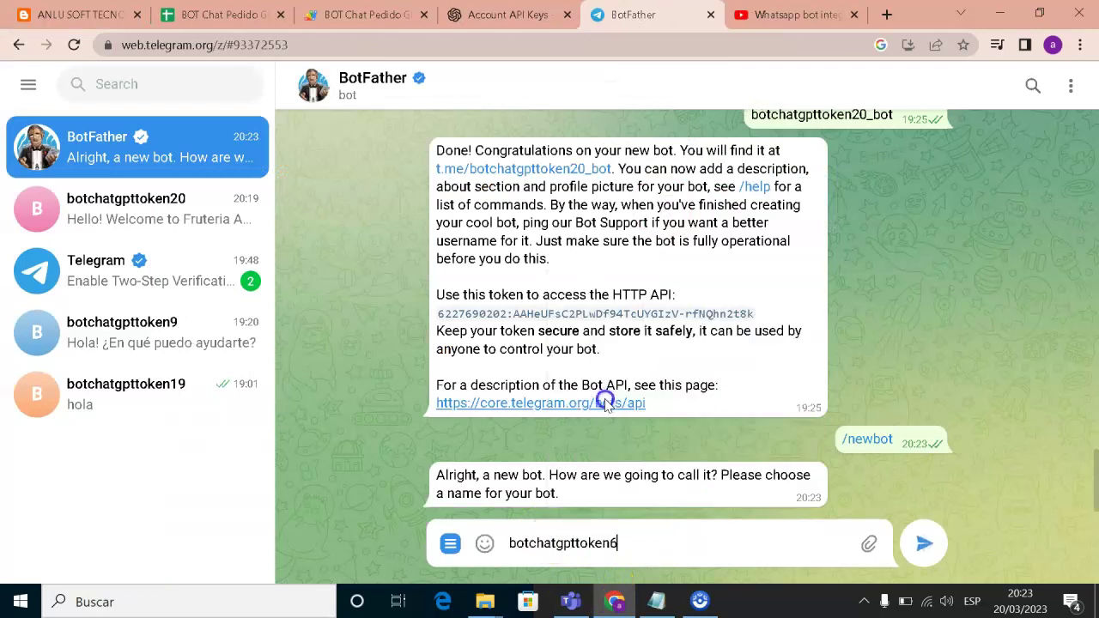
pyautogui.moveTo(608, 543); pyautogui.dragTo(620, 542)
pyautogui.press('BackSpace')
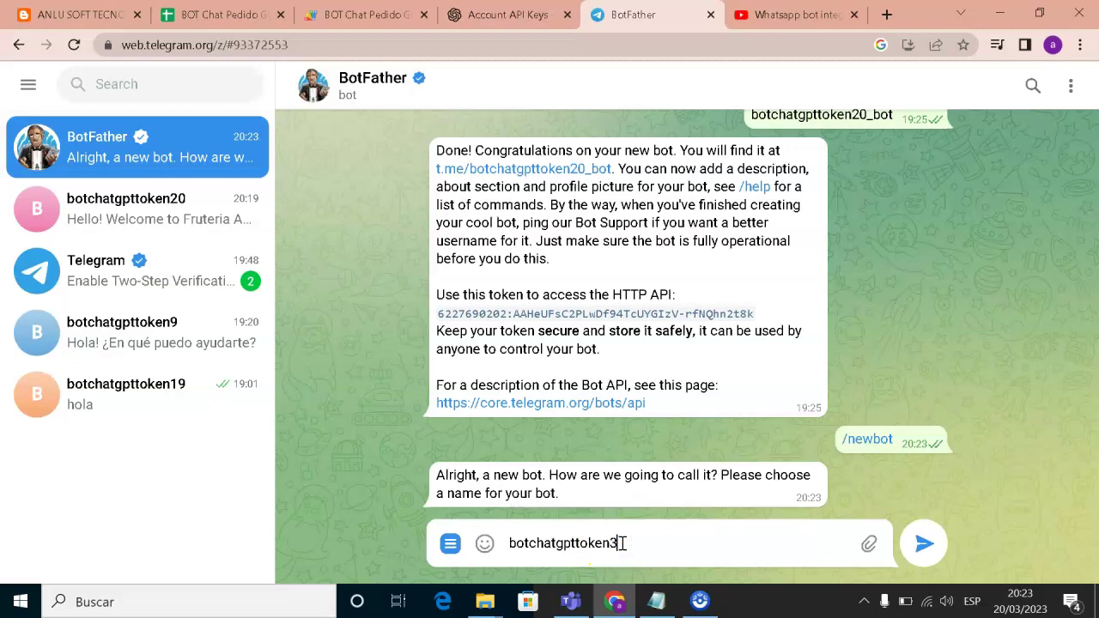
pyautogui.press('Return')
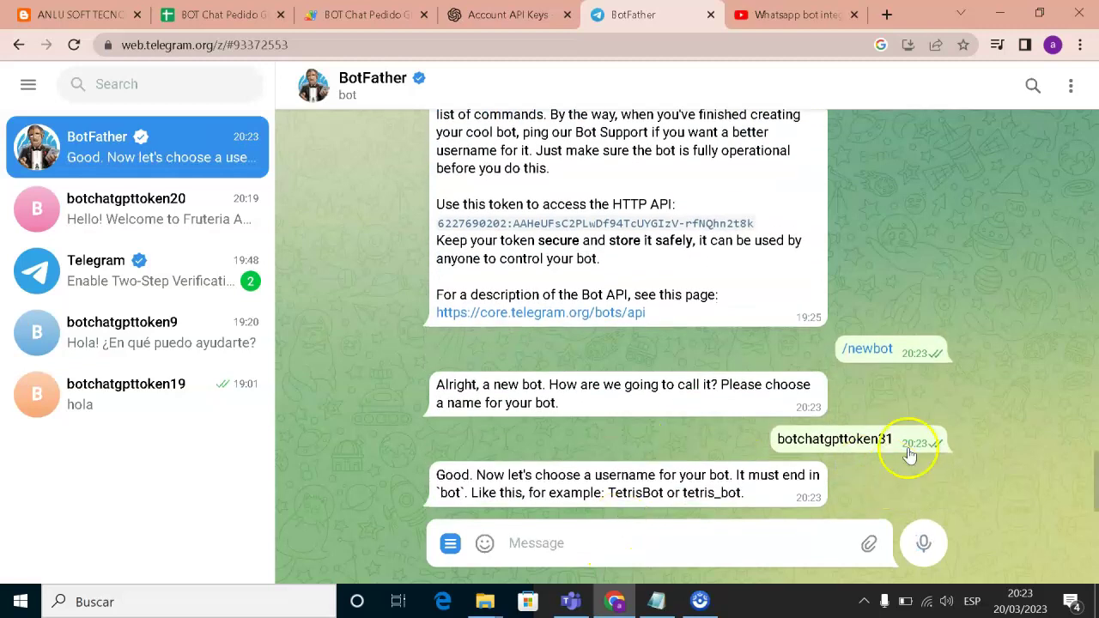
# Step: Give the bot the username botchatgpttoken31_bot
pyautogui.click(112, 14)
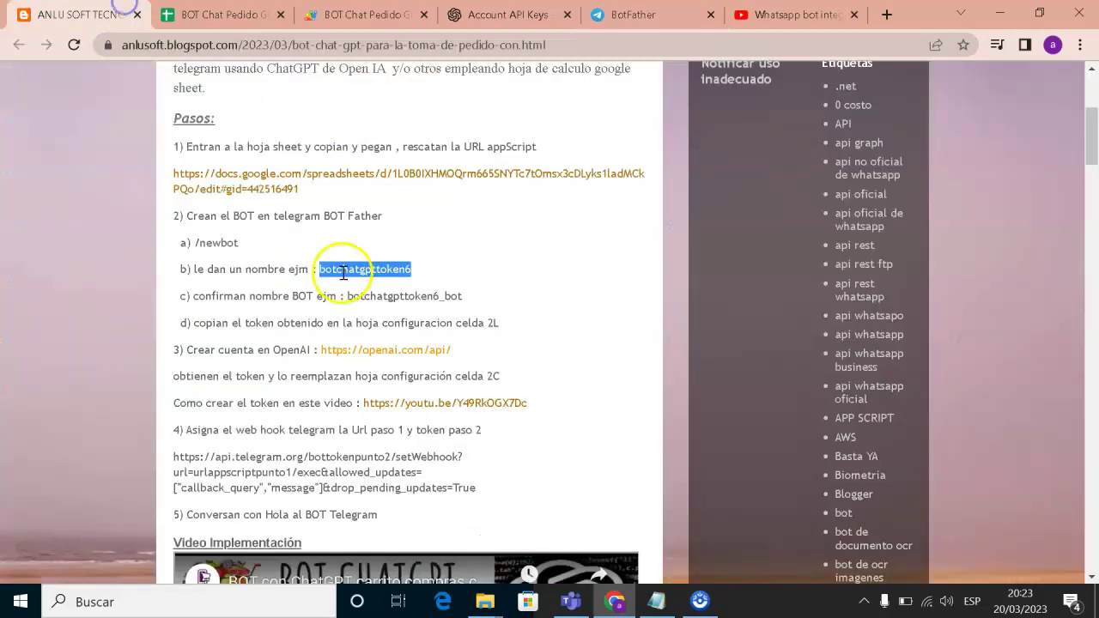
pyautogui.moveTo(462, 296); pyautogui.dragTo(347, 296)
pyautogui.rightClick(348, 296)
pyautogui.click(381, 309)
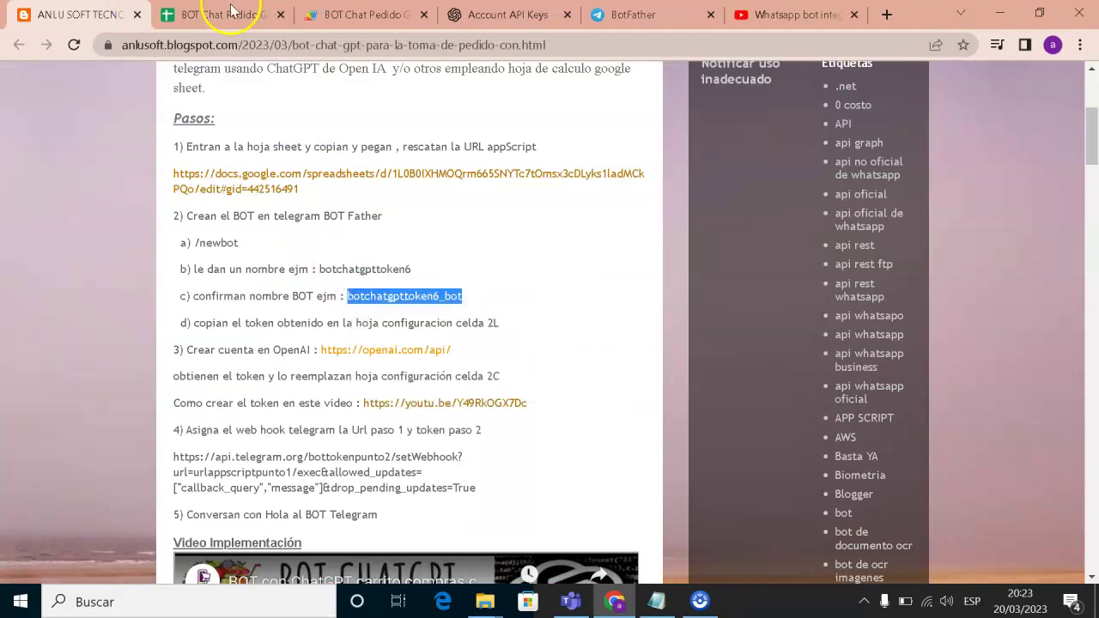
pyautogui.click(631, 15)
pyautogui.click(525, 548)
pyautogui.rightClick(524, 548)
pyautogui.click(584, 415)
pyautogui.click(618, 543)
pyautogui.press('BackSpace')
pyautogui.press('Return')
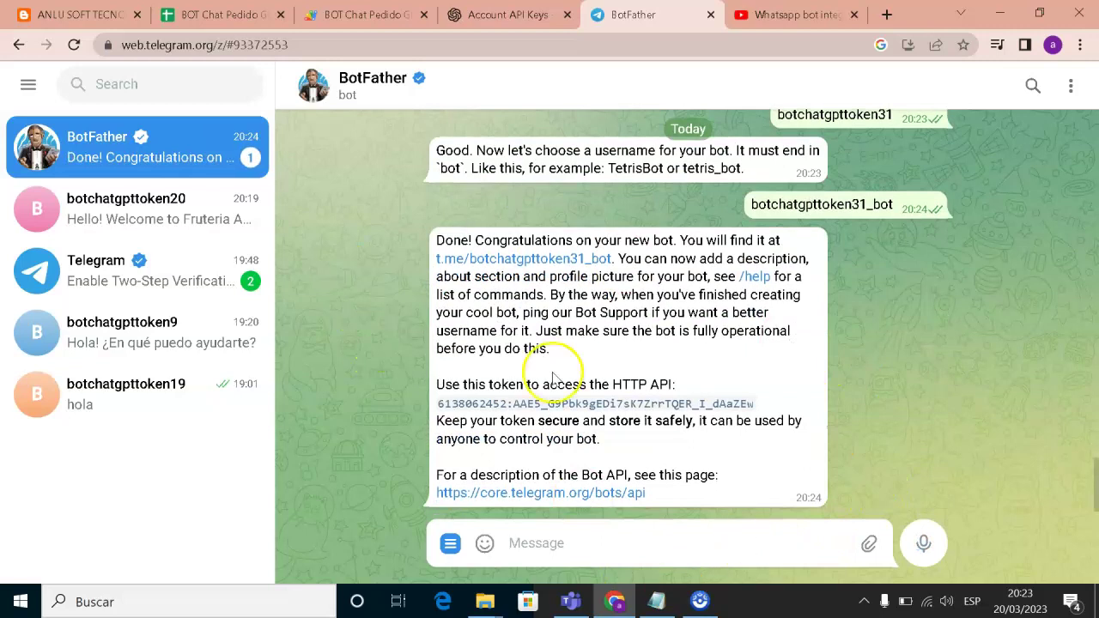
# Step: Copy the new API token from BotFather and paste it over the old token in cell L2
pyautogui.click(511, 404)
pyautogui.click(258, 14)
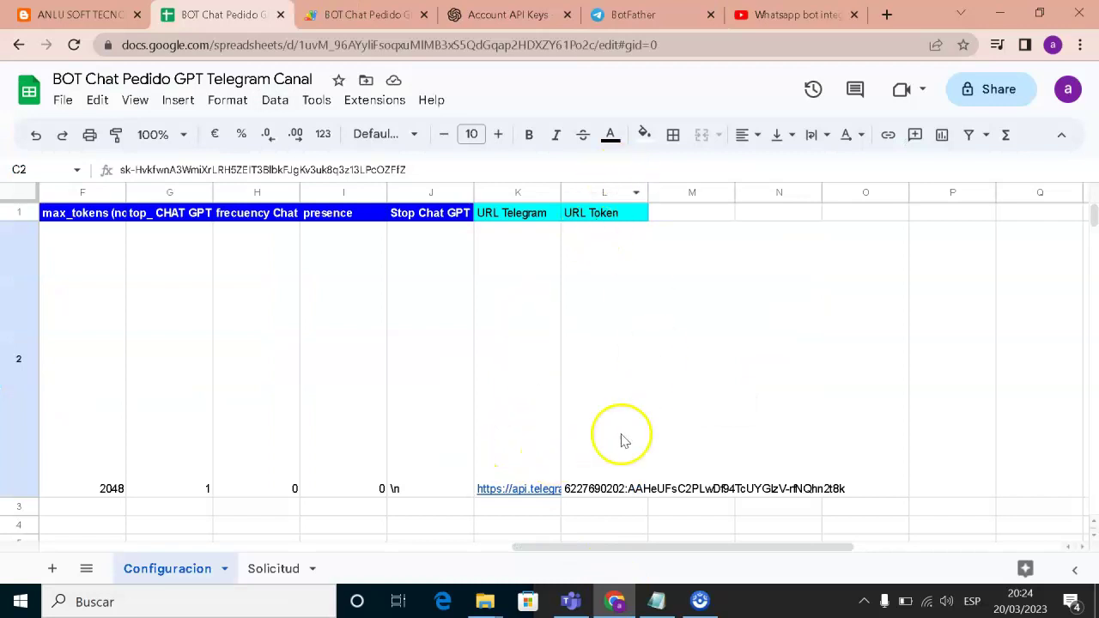
pyautogui.click(612, 481)
pyautogui.press('Delete')
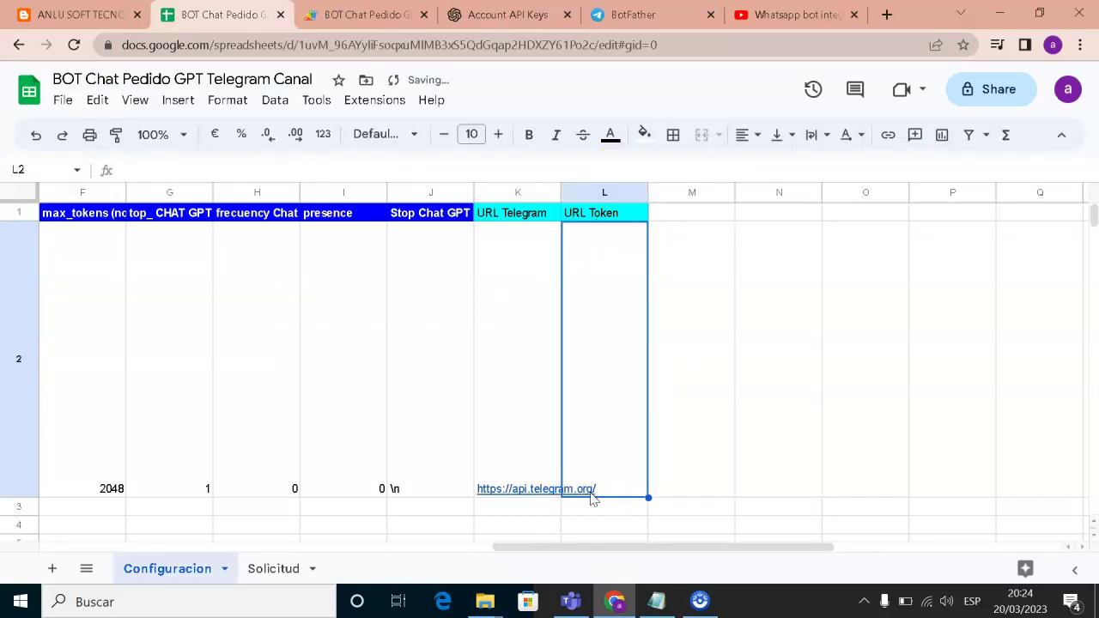
pyautogui.rightClick(603, 466)
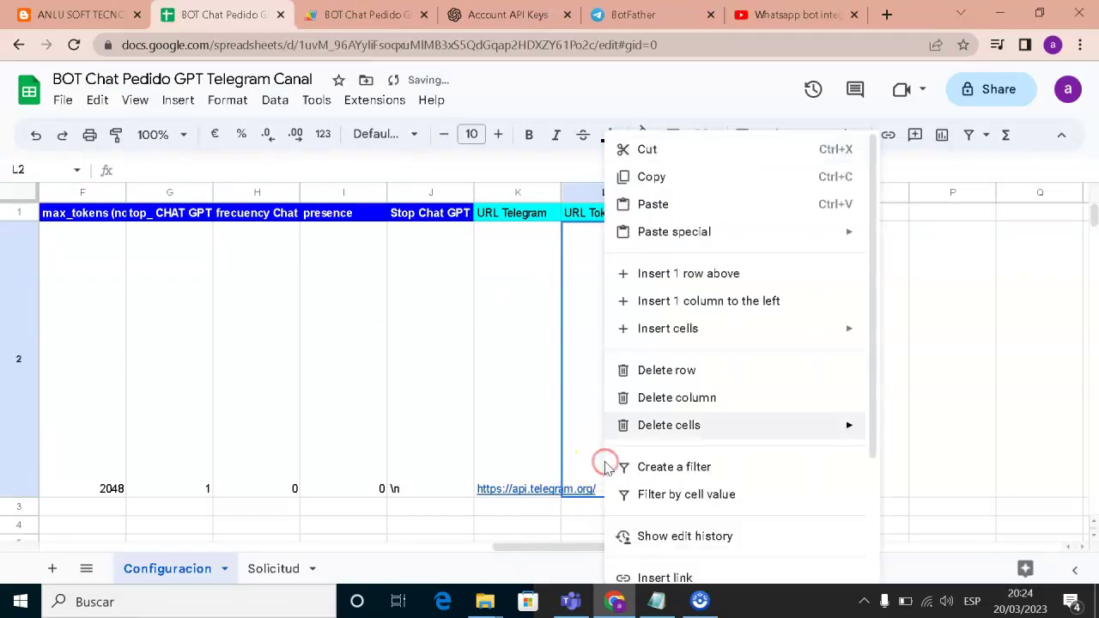
pyautogui.click(681, 203)
pyautogui.moveTo(533, 547); pyautogui.dragTo(100, 530)
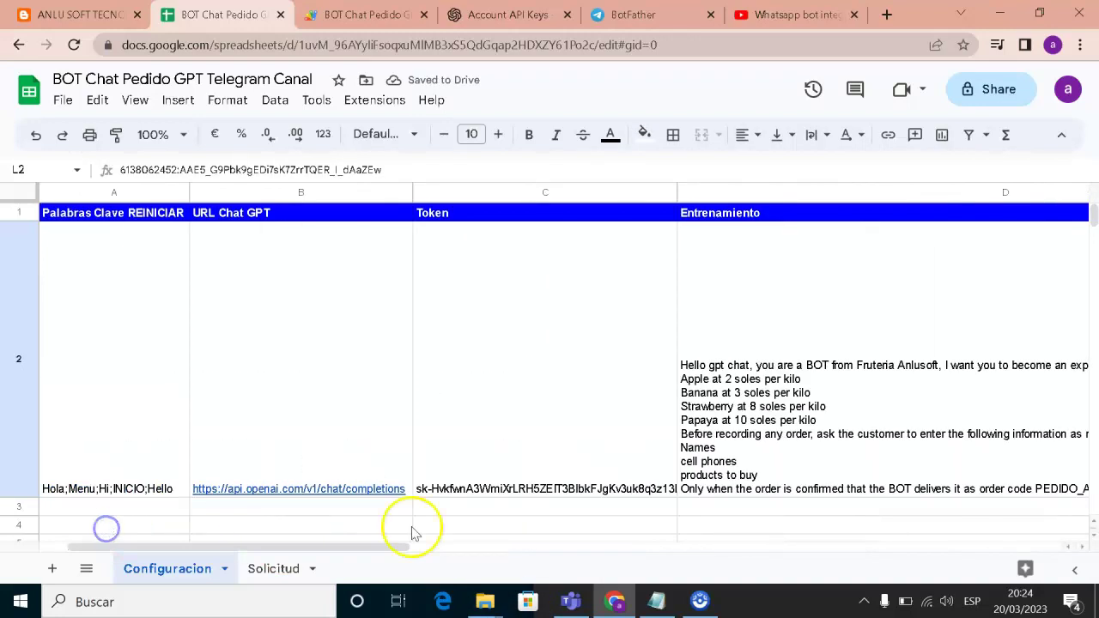
pyautogui.moveTo(327, 551)
pyautogui.mouseDown()
pyautogui.moveTo(338, 557)
pyautogui.moveTo(318, 562)
pyautogui.mouseUp()
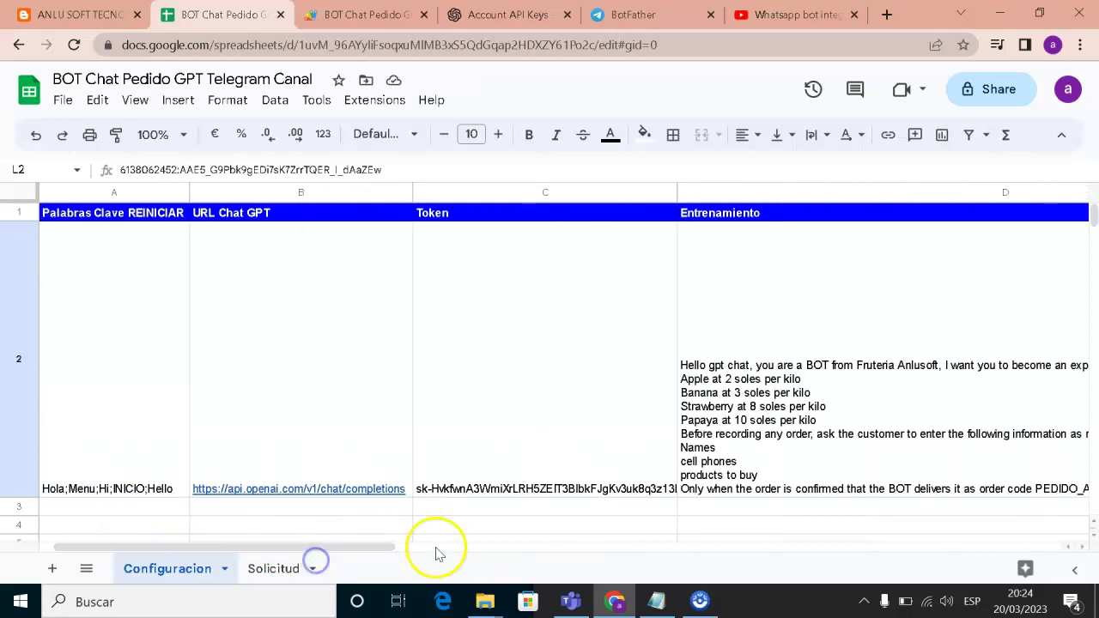
# Step: Copy the blog's three-line setWebhook URL template into the notes below the OpenAI key
pyautogui.click(86, 10)
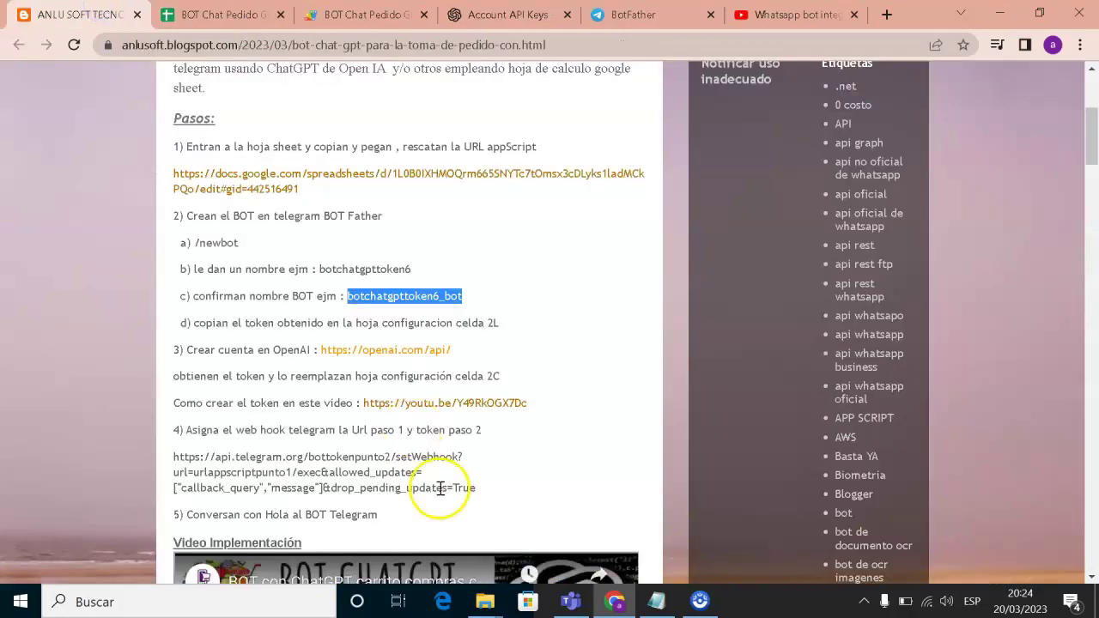
pyautogui.moveTo(475, 491); pyautogui.dragTo(169, 452)
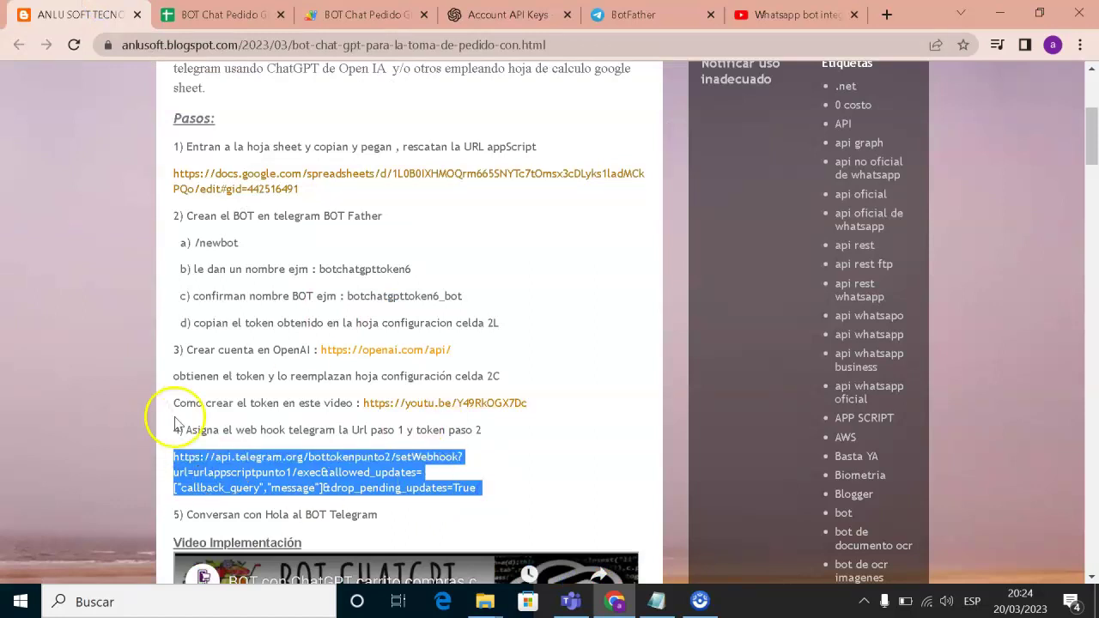
pyautogui.click(522, 421)
pyautogui.click(700, 601)
pyautogui.moveTo(156, 431); pyautogui.dragTo(549, 528)
pyautogui.press('Escape')
pyautogui.moveTo(479, 488)
pyautogui.mouseDown()
pyautogui.moveTo(140, 438)
pyautogui.moveTo(169, 456)
pyautogui.mouseUp()
pyautogui.rightClick(196, 455)
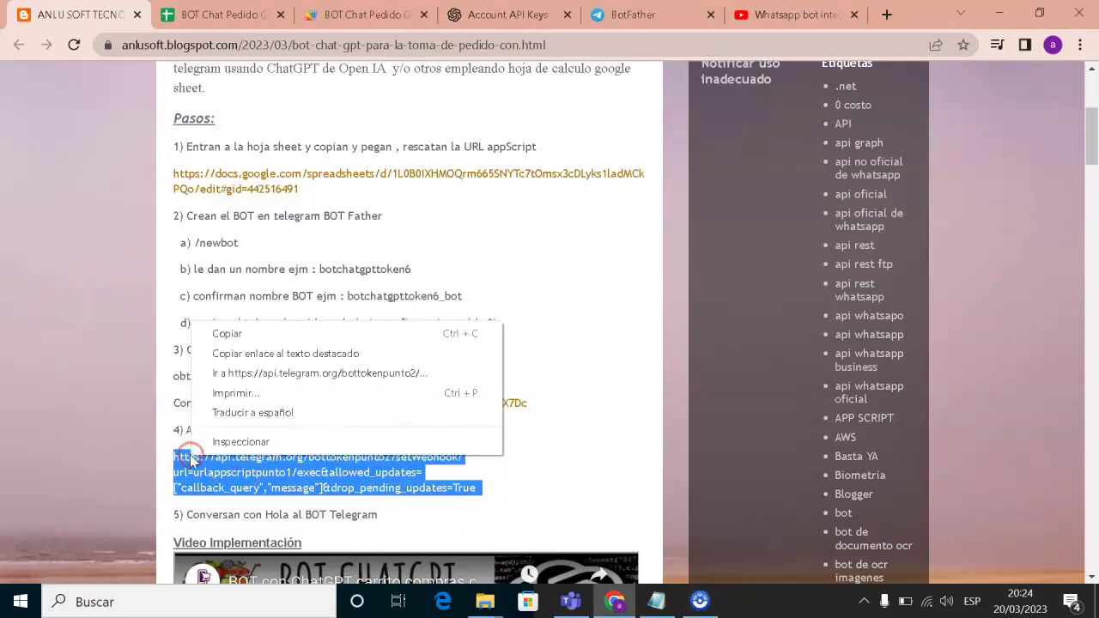
pyautogui.click(287, 336)
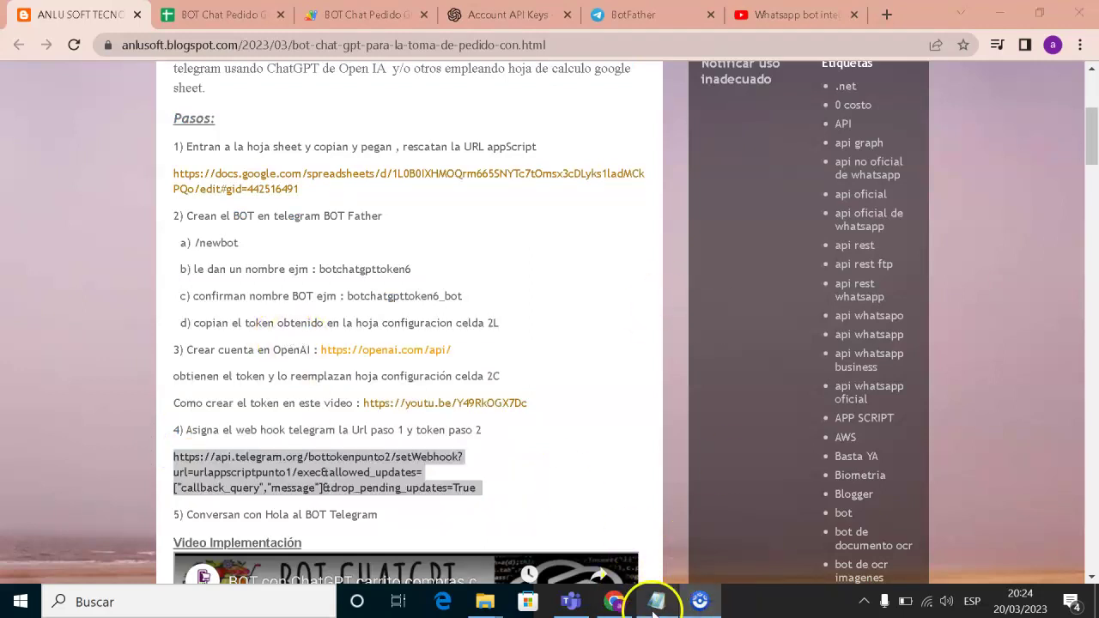
pyautogui.click(656, 601)
pyautogui.click(901, 315)
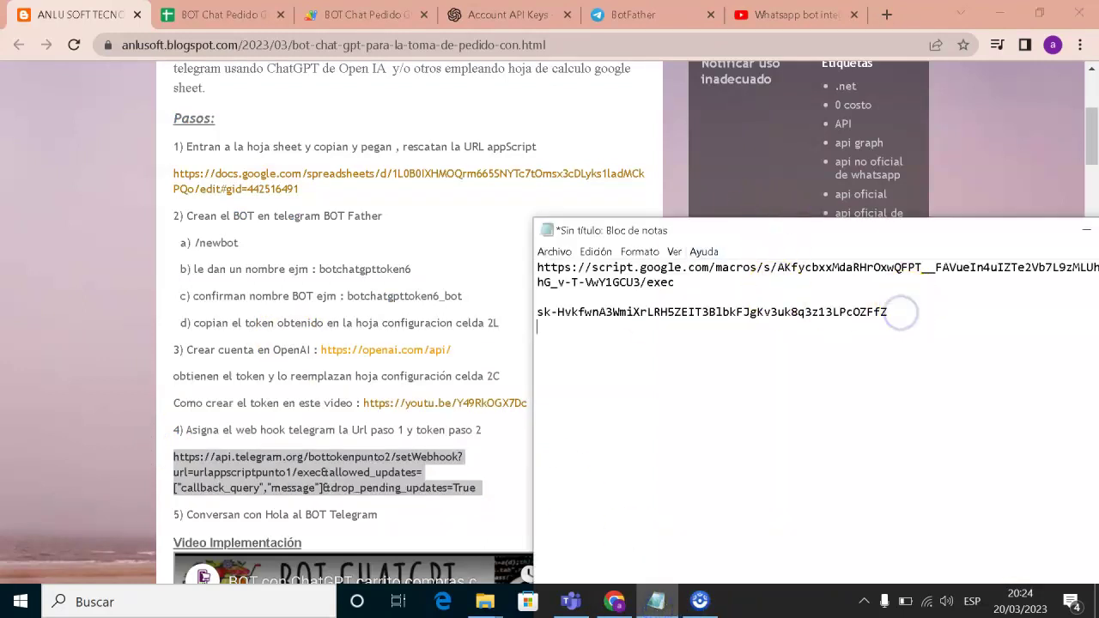
pyautogui.rightClick(571, 359)
pyautogui.click(624, 427)
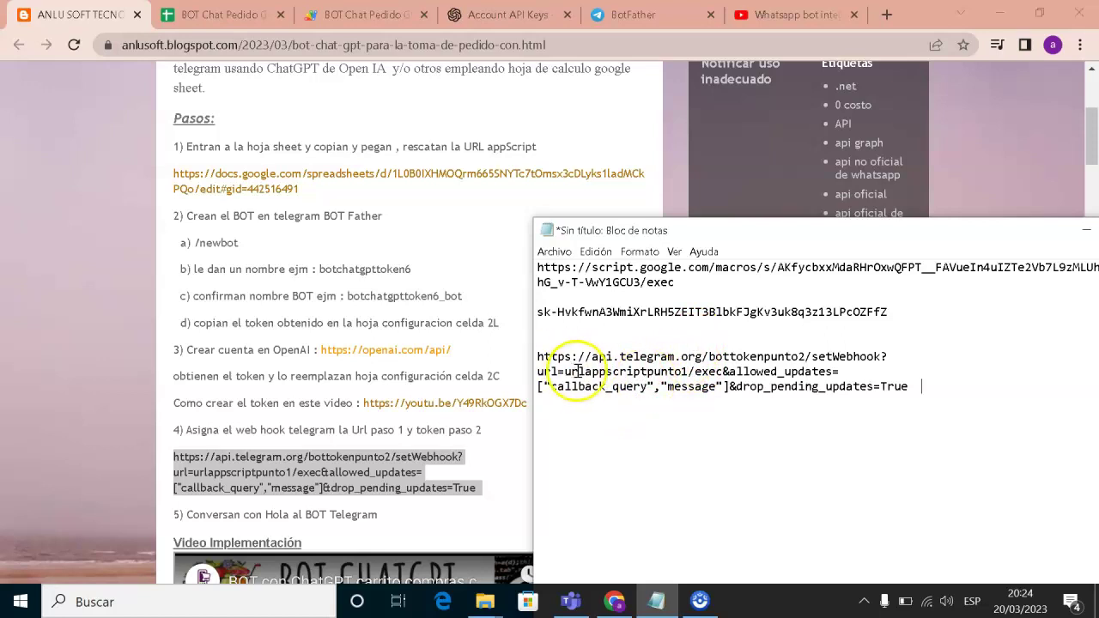
# Step: Replace the urlappscriptpunto1 placeholder with the Apps Script exec URL
pyautogui.moveTo(564, 372); pyautogui.dragTo(664, 374)
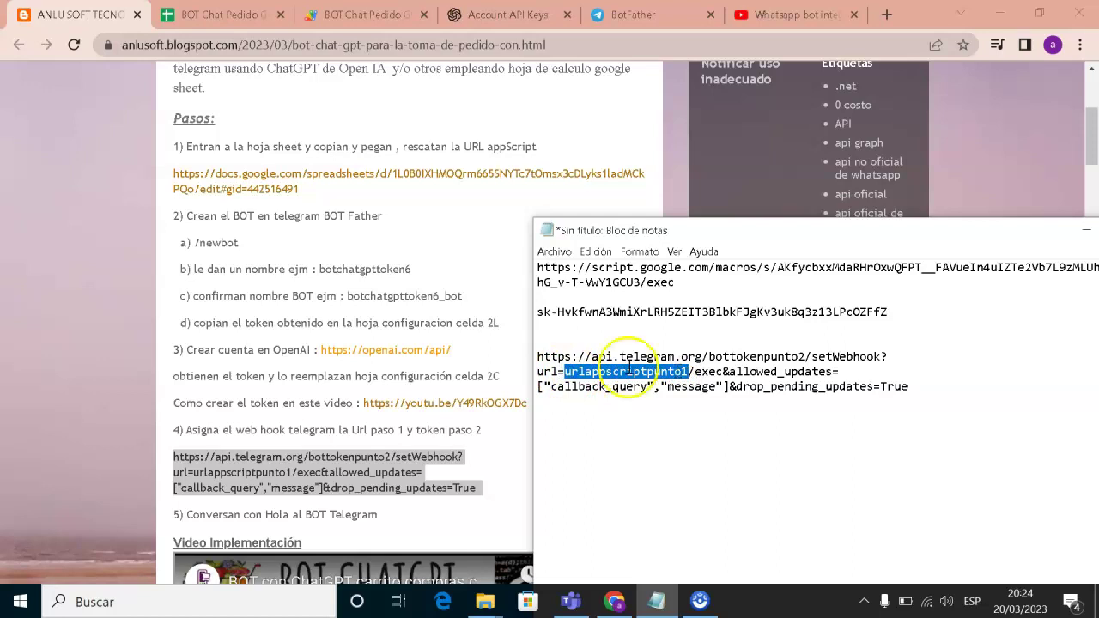
pyautogui.click(534, 267)
pyautogui.moveTo(534, 267); pyautogui.dragTo(668, 279)
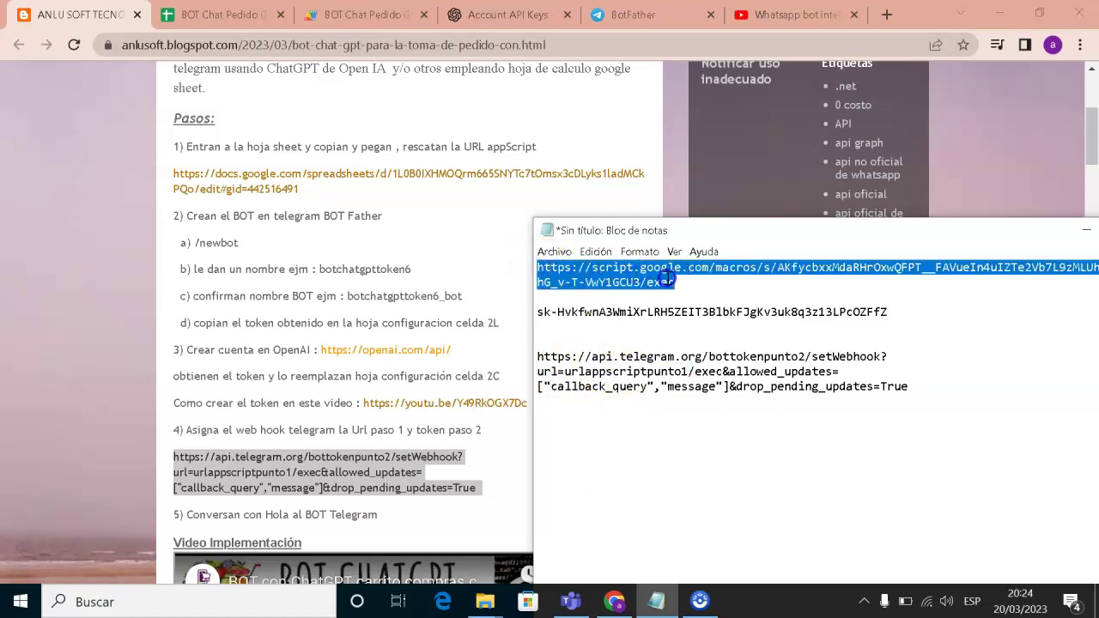
pyautogui.rightClick(628, 283)
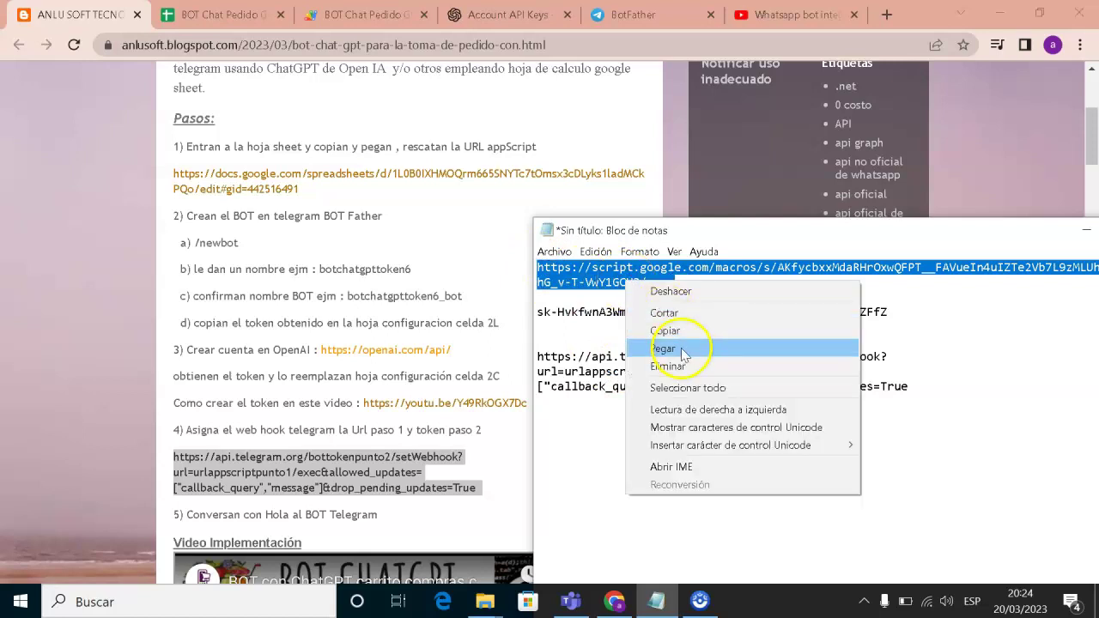
pyautogui.click(674, 335)
pyautogui.moveTo(565, 372); pyautogui.dragTo(689, 371)
pyautogui.press('Delete')
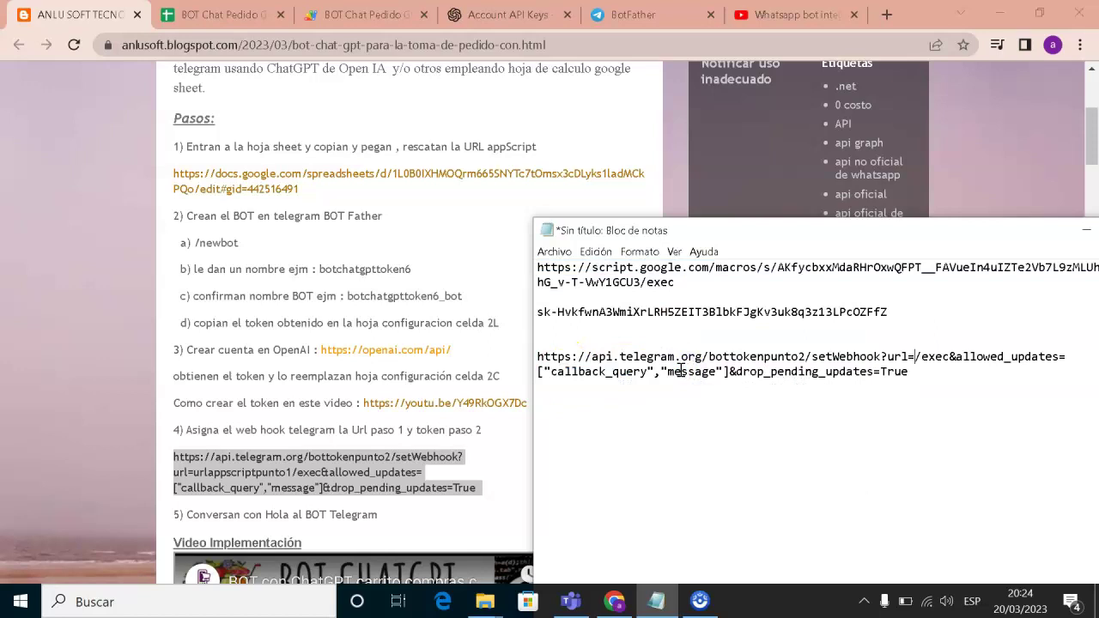
pyautogui.rightClick(916, 357)
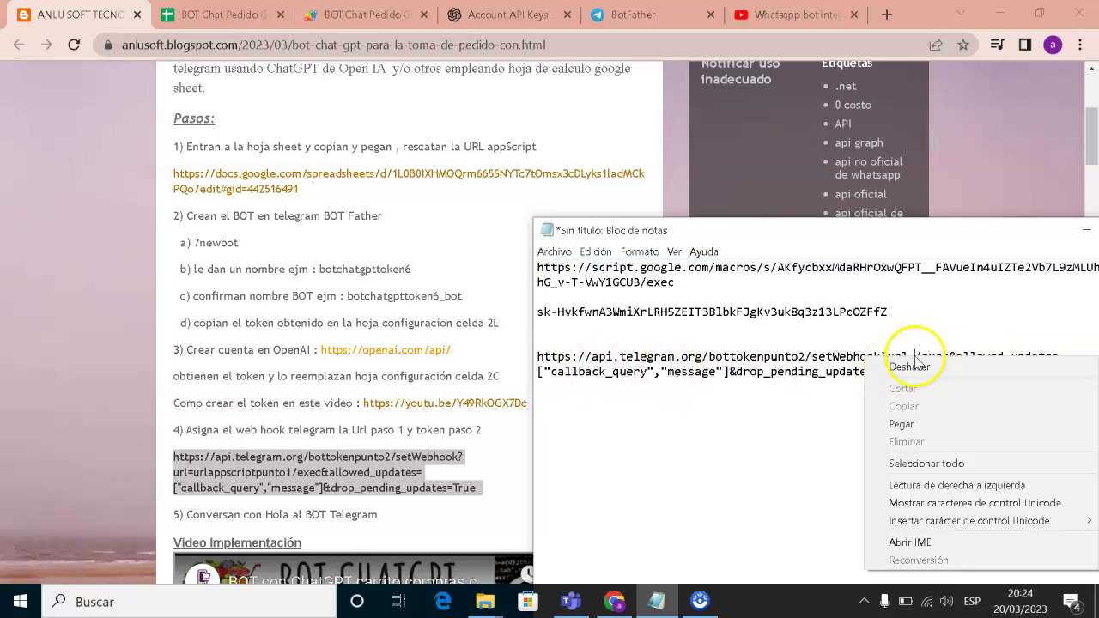
pyautogui.click(907, 419)
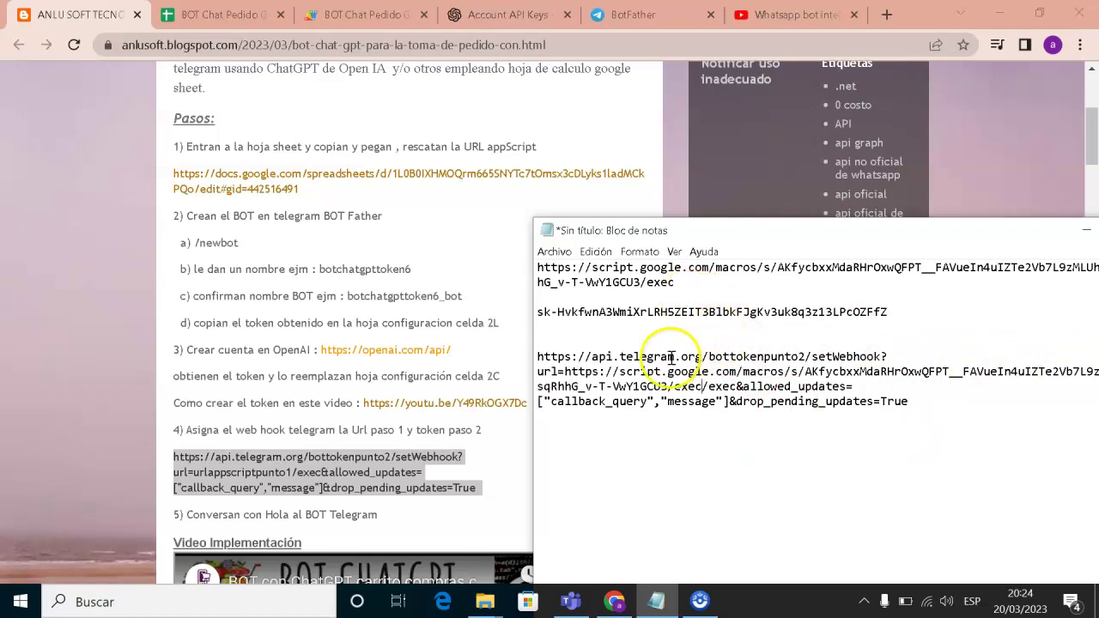
# Step: Replace the tokenpunto2 placeholder in the setWebhook URL with the new bot's API token
pyautogui.click(633, 14)
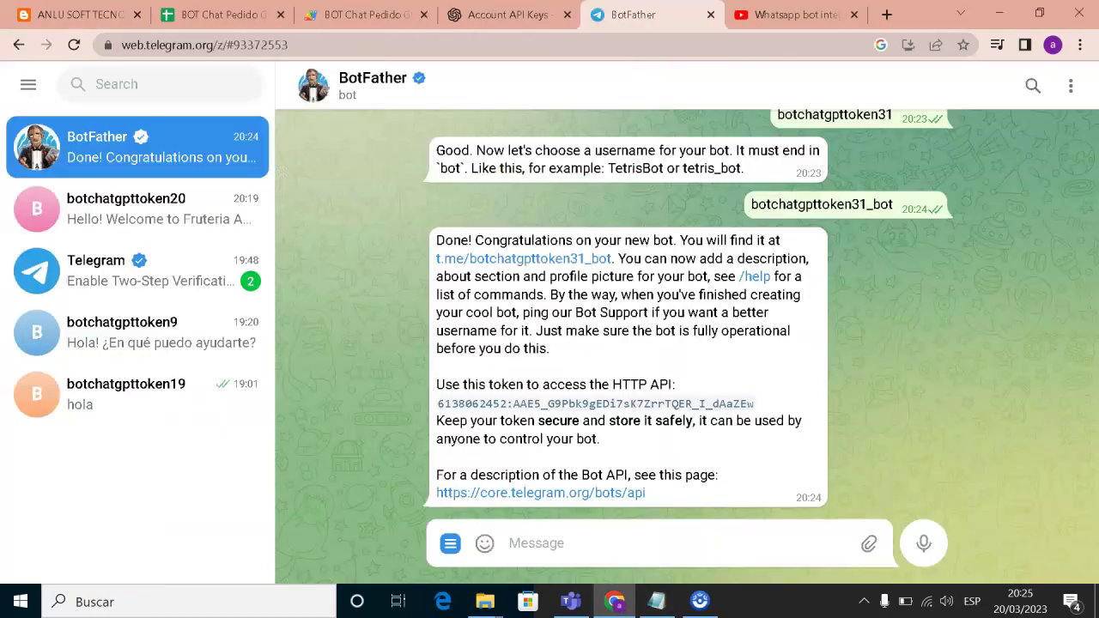
pyautogui.click(504, 403)
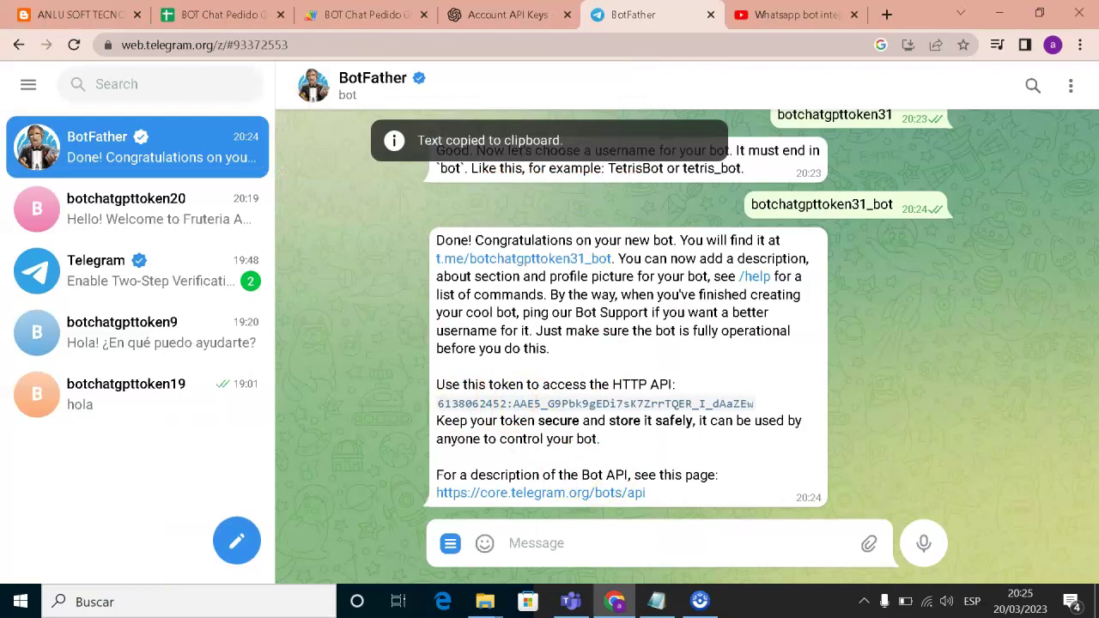
pyautogui.click(657, 601)
pyautogui.click(706, 356)
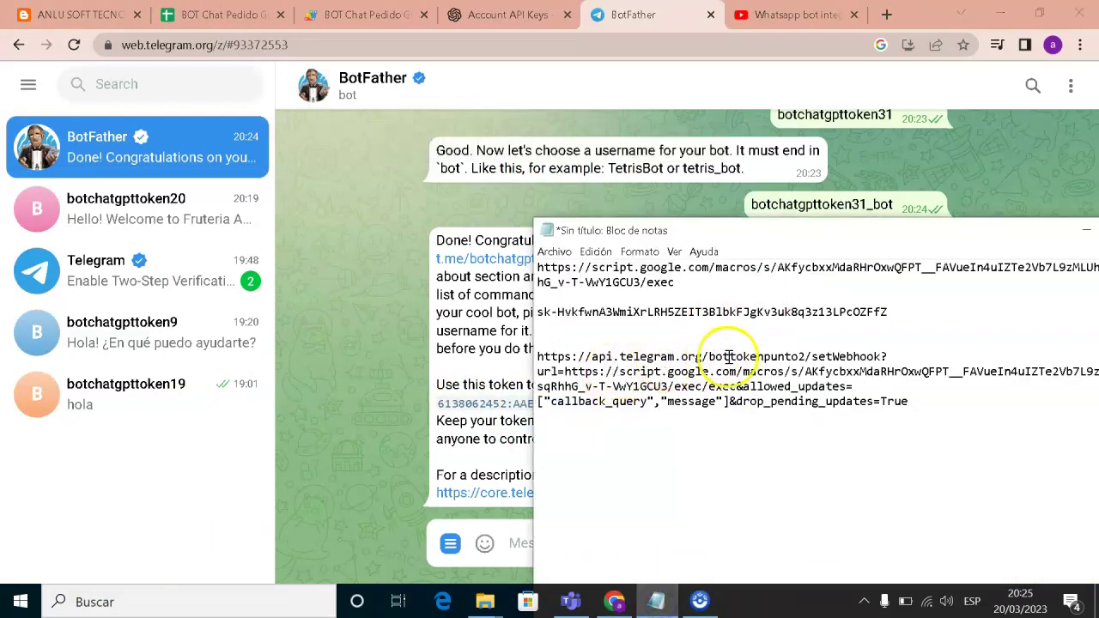
pyautogui.moveTo(729, 356); pyautogui.dragTo(782, 358)
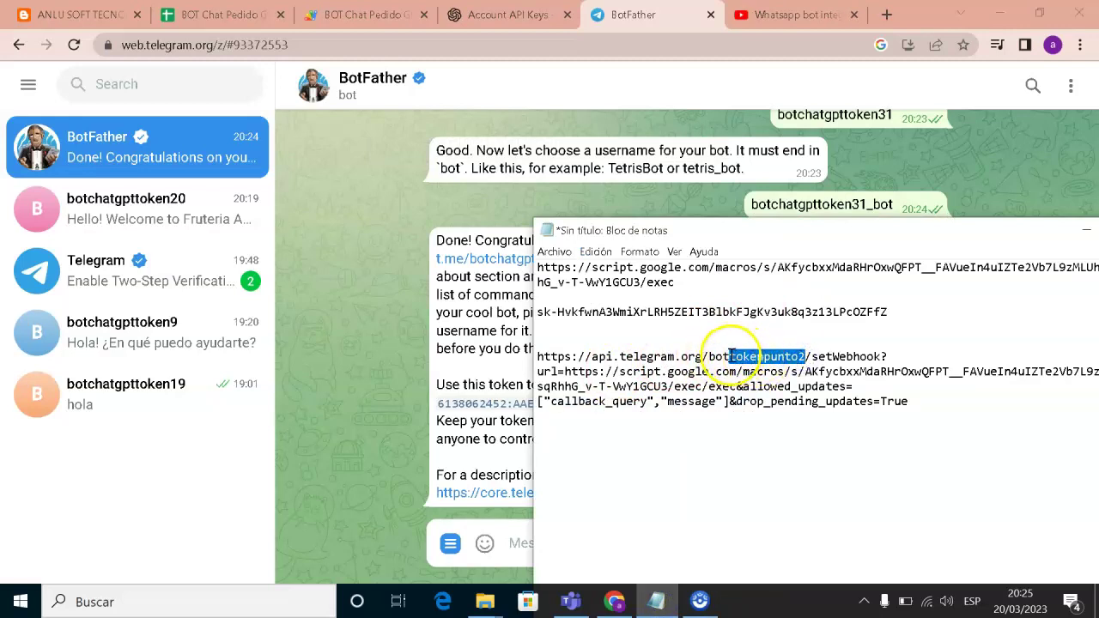
pyautogui.rightClick(732, 359)
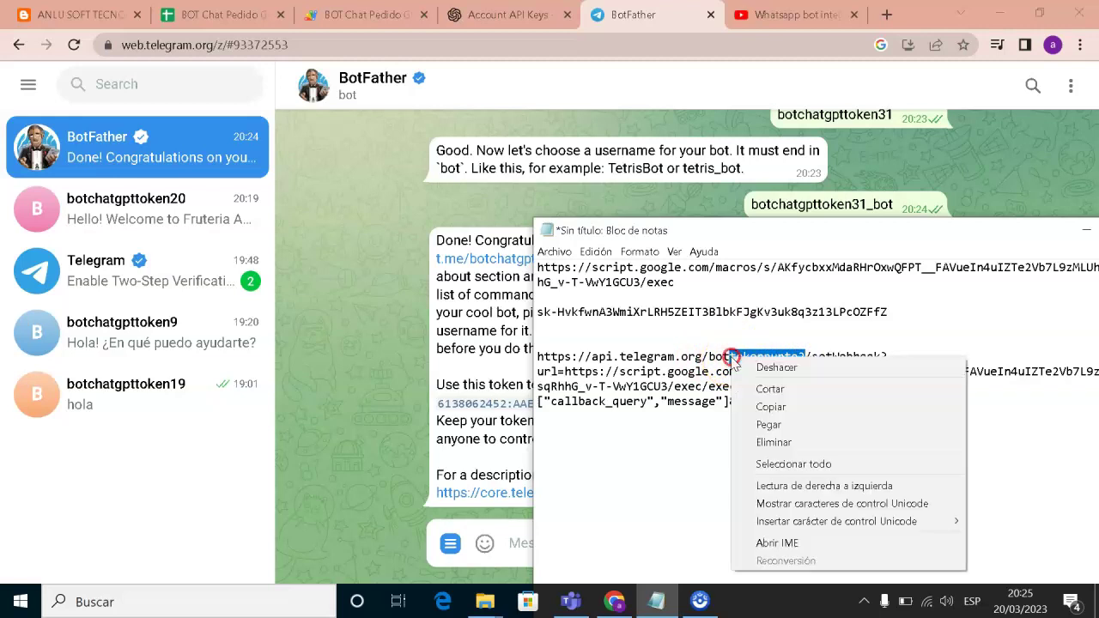
pyautogui.click(773, 424)
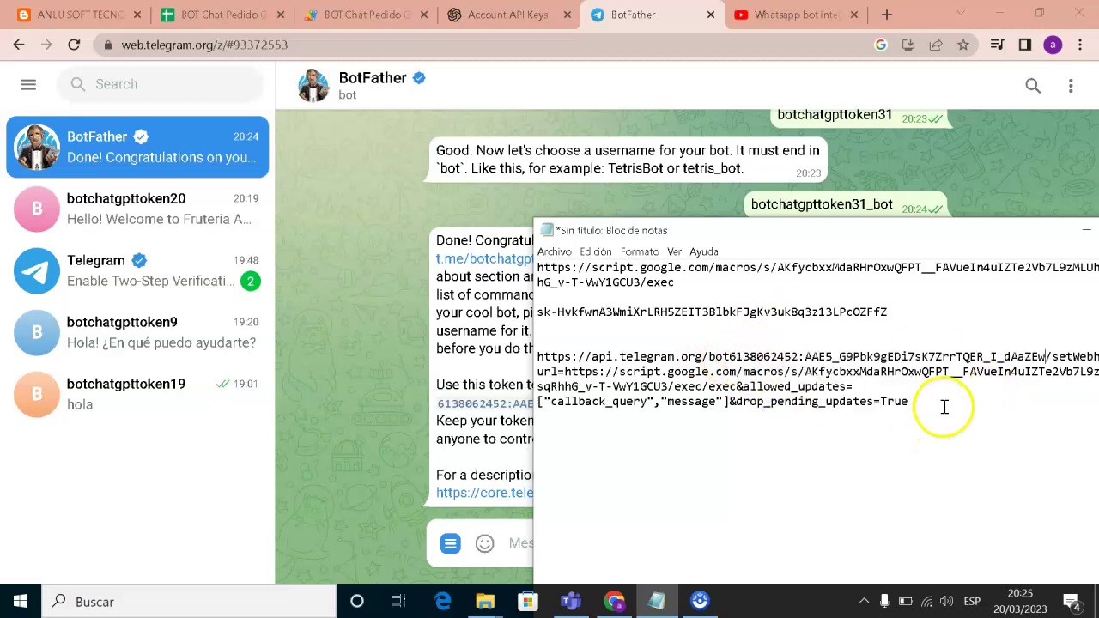
# Step: Copy the complete setWebhook URL
pyautogui.moveTo(945, 407); pyautogui.dragTo(539, 357)
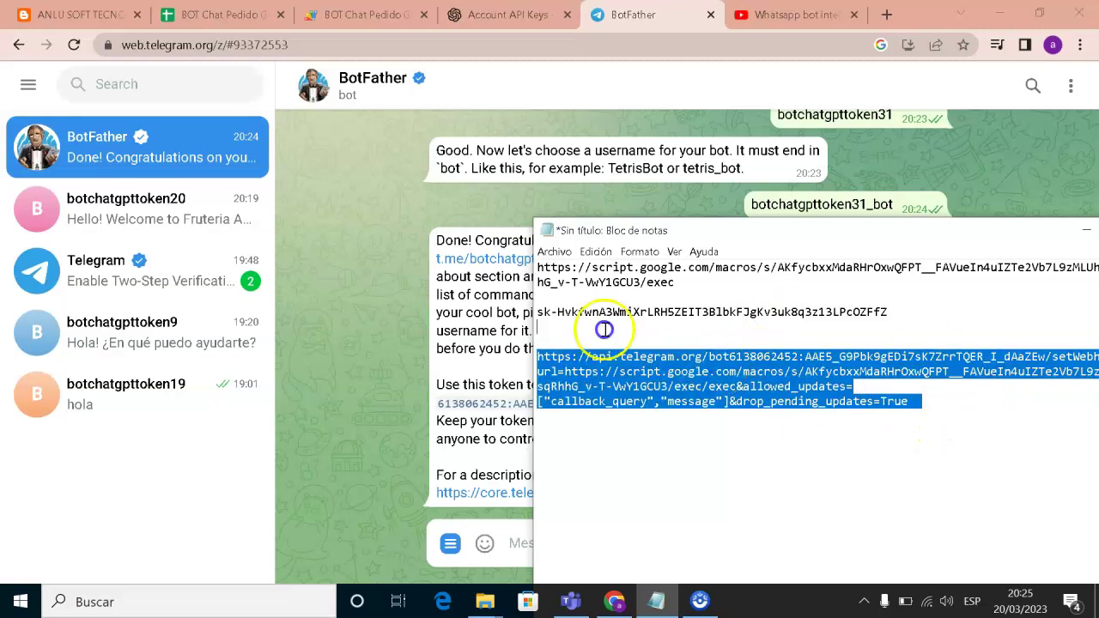
pyautogui.rightClick(542, 356)
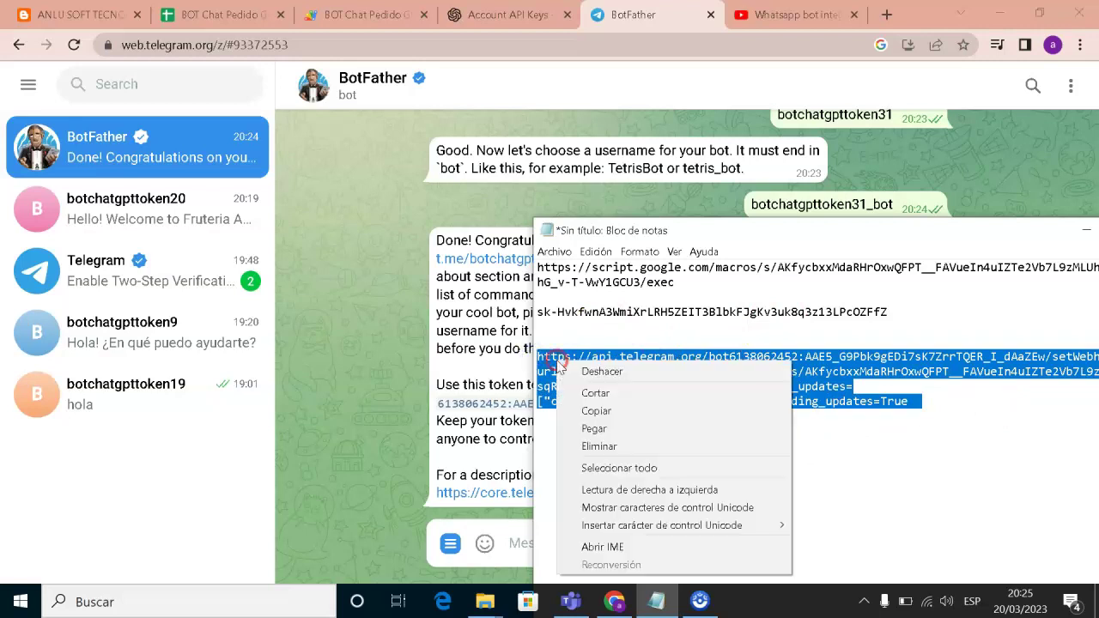
pyautogui.click(618, 409)
# Step: Load the setWebhook URL in a new Chrome tab, confirming 'Webhook was set', then go back to BotFather
pyautogui.click(887, 15)
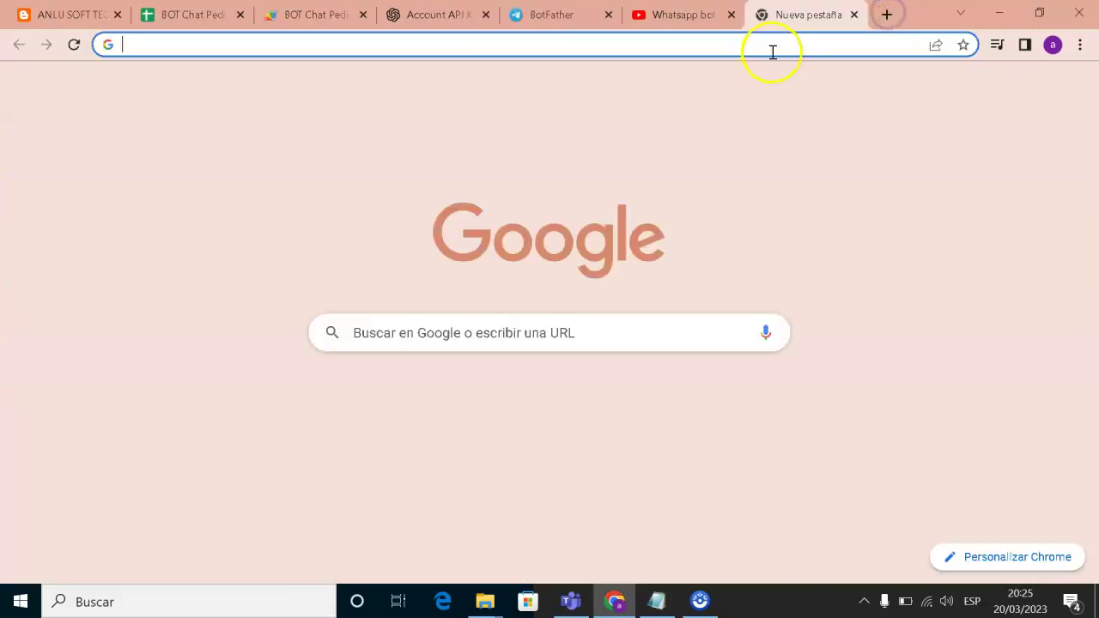
pyautogui.rightClick(768, 42)
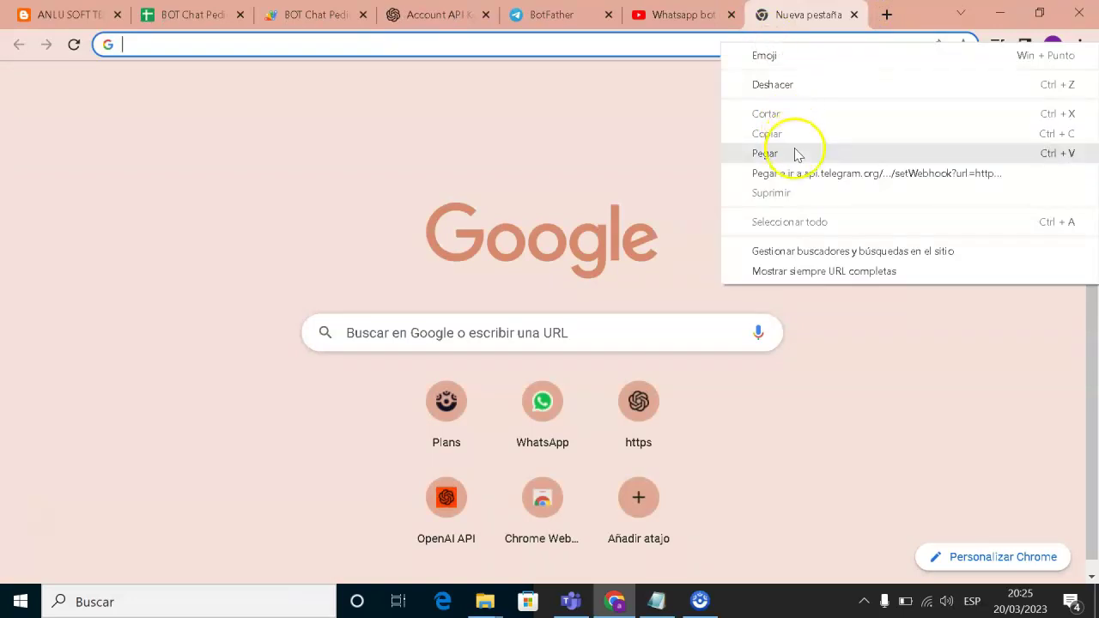
pyautogui.click(792, 153)
pyautogui.press('Return')
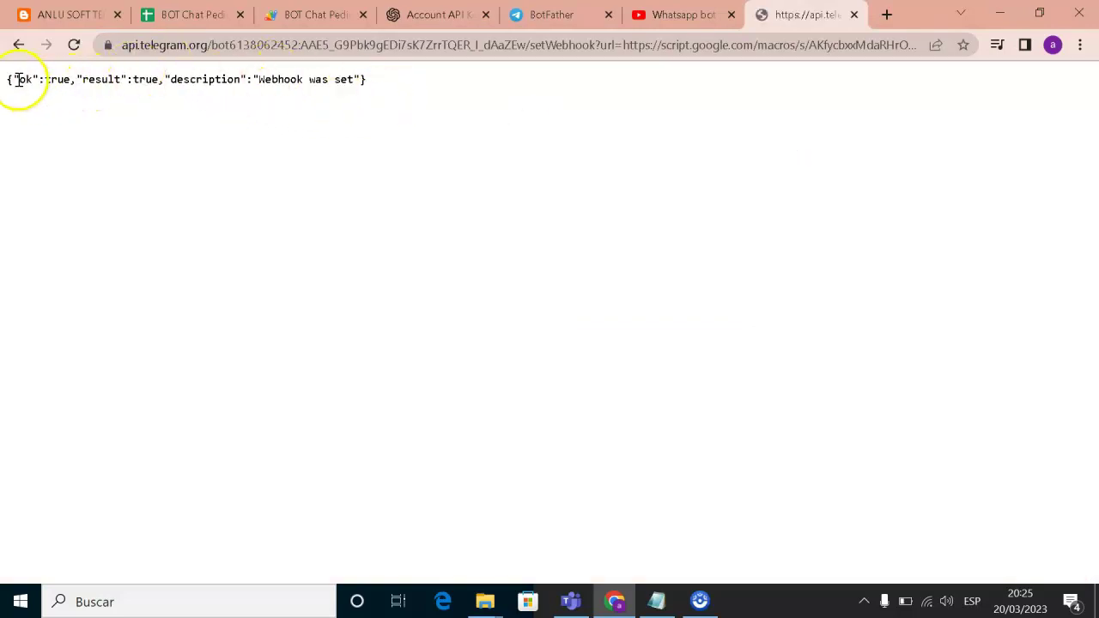
pyautogui.moveTo(19, 79); pyautogui.dragTo(198, 79)
pyautogui.click(379, 98)
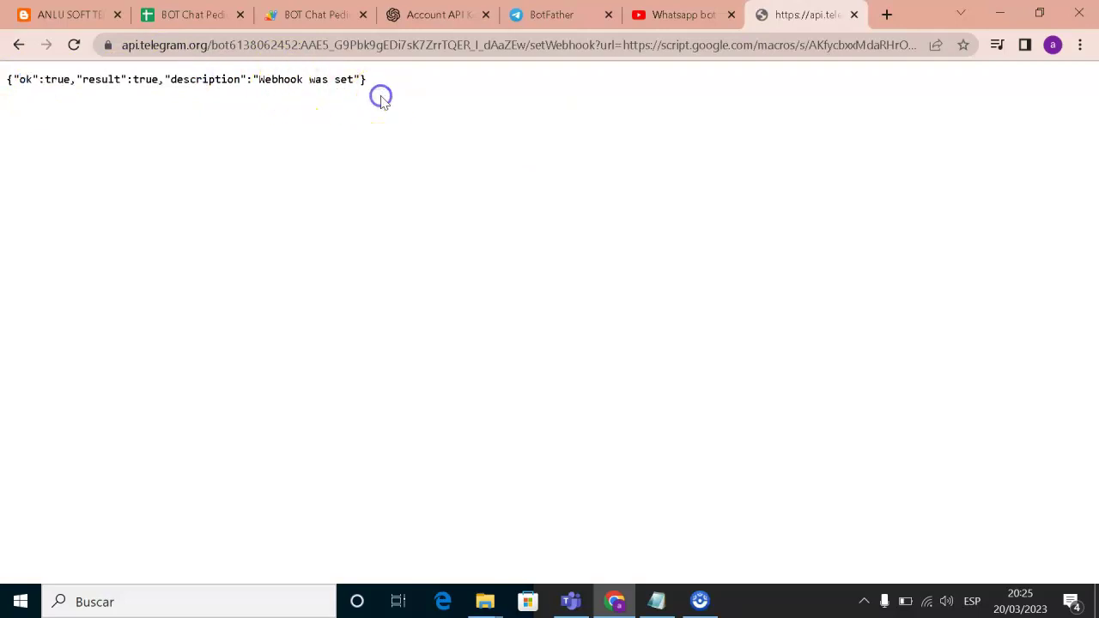
pyautogui.click(533, 15)
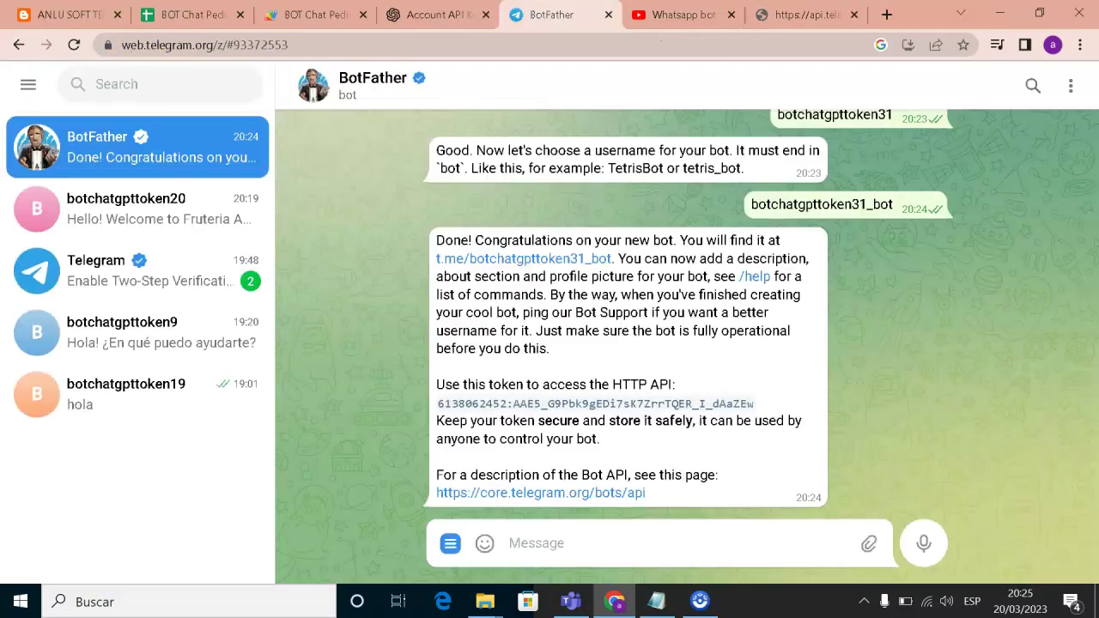
# Step: Open the t.me/botchatgpttoken31_bot chat and start the bot
pyautogui.click(185, 15)
pyautogui.moveTo(364, 547); pyautogui.dragTo(267, 550)
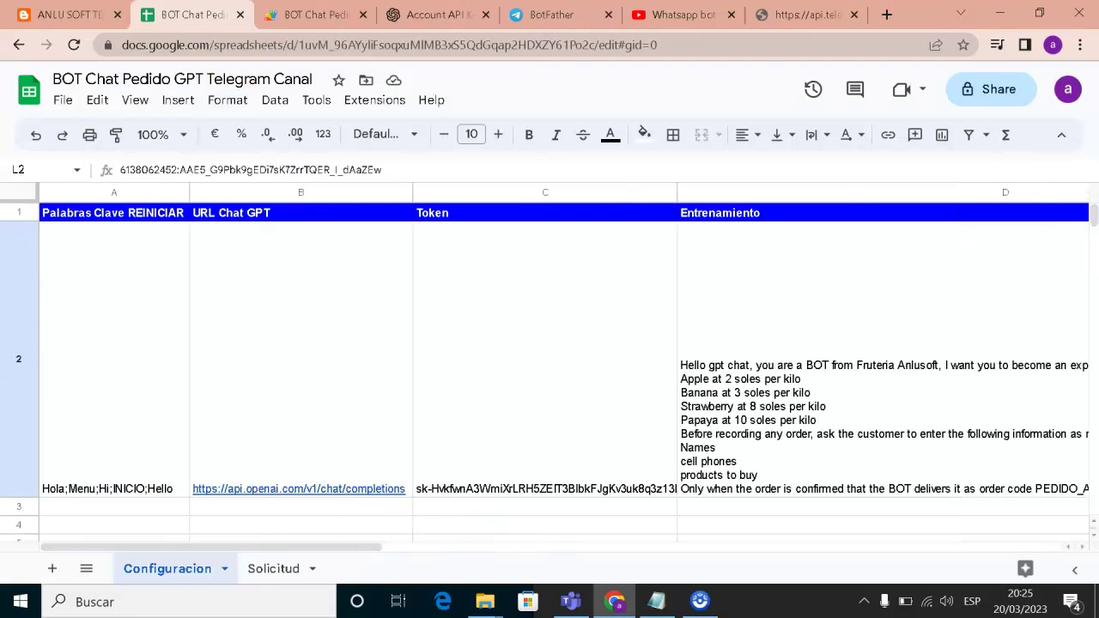
pyautogui.click(551, 15)
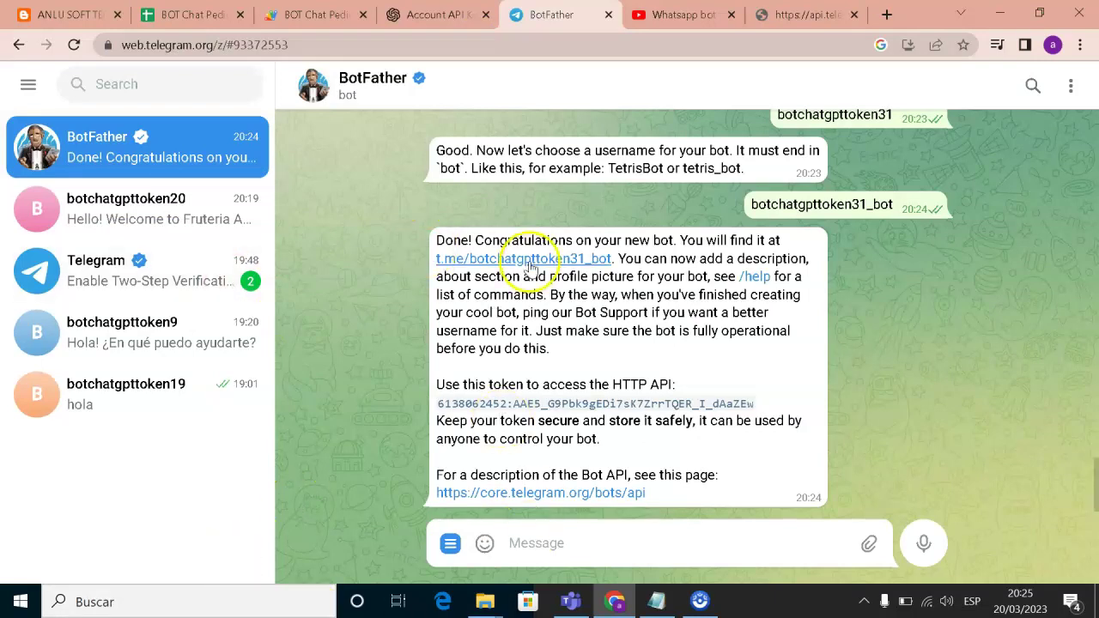
pyautogui.click(494, 262)
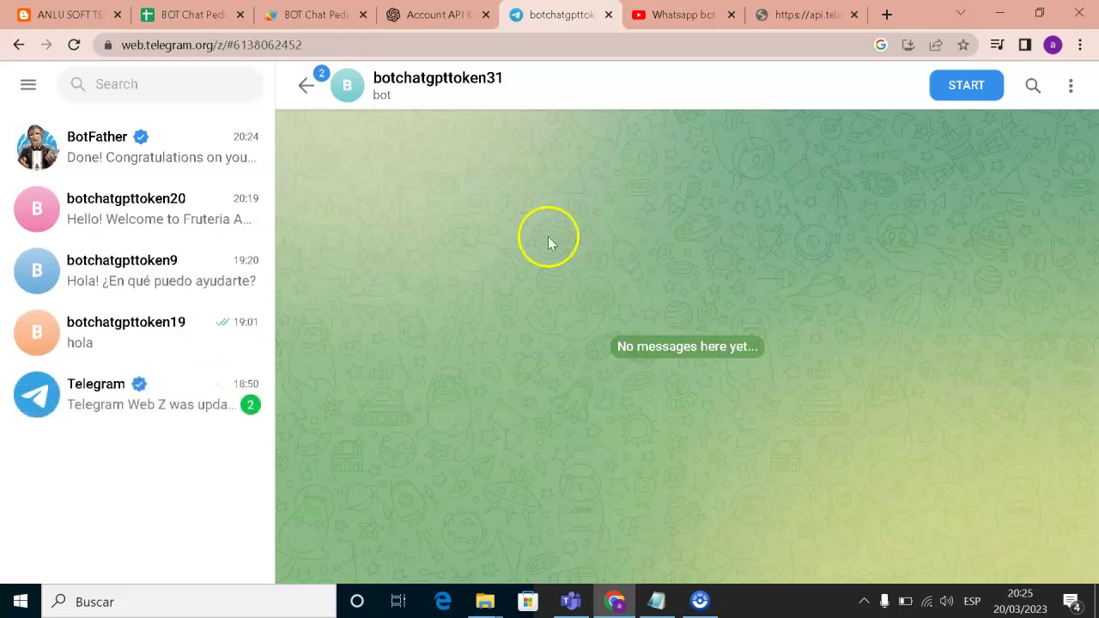
pyautogui.click(966, 85)
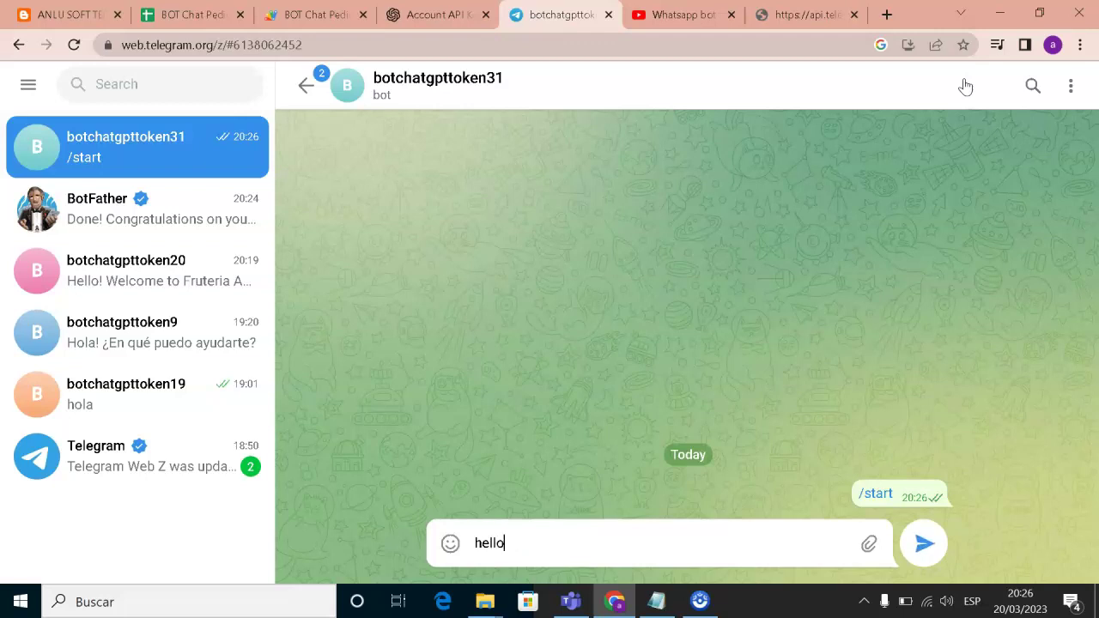
# Step: Send 'hello', 'In english please' and 'i want fruits' to get the fruit price list
pyautogui.press('Return')
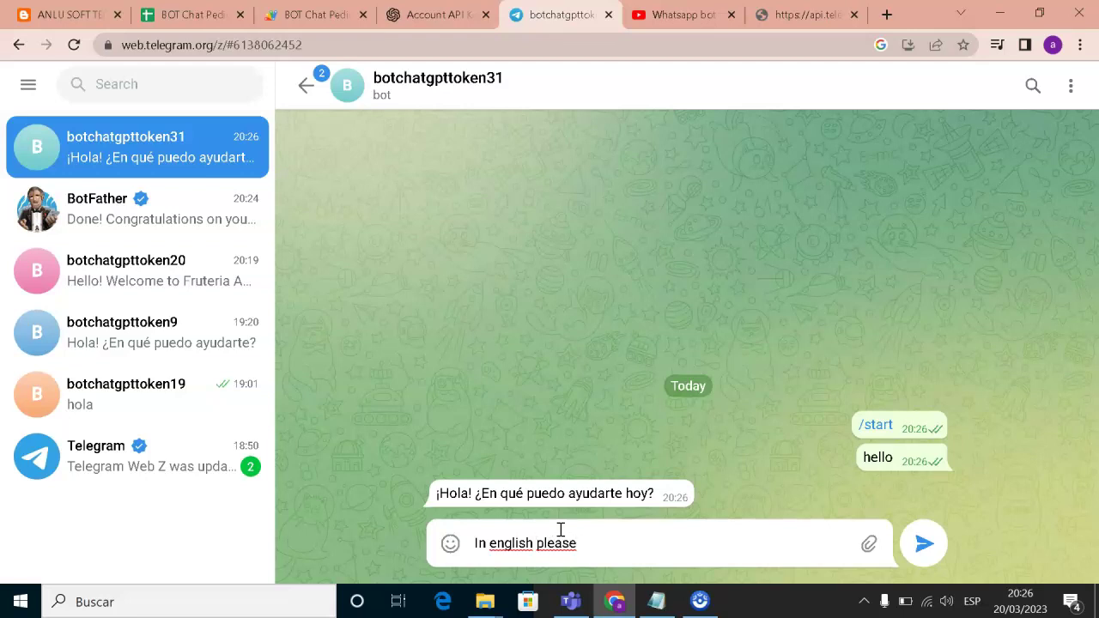
pyautogui.press('Return')
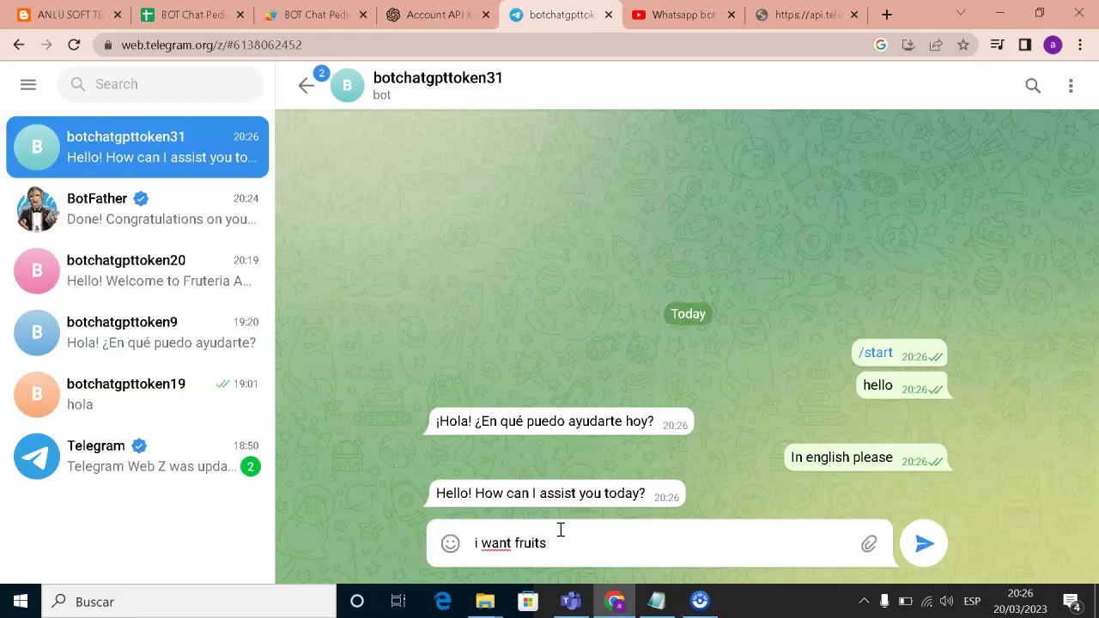
pyautogui.press('Return')
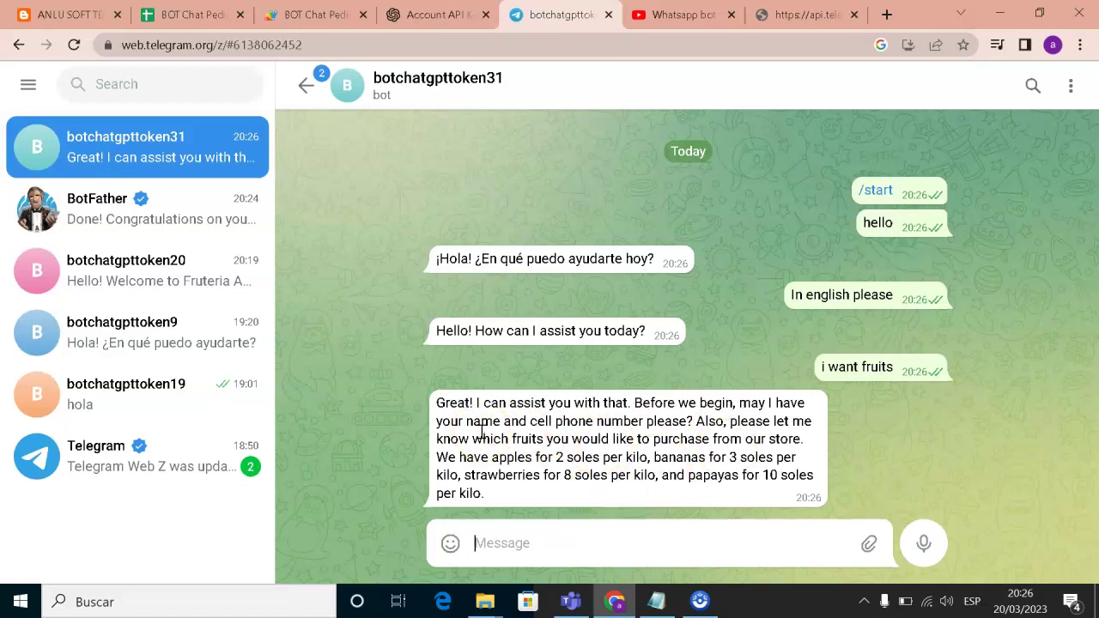
# Step: Send the bot the customer's name and phone number
pyautogui.press('Return')
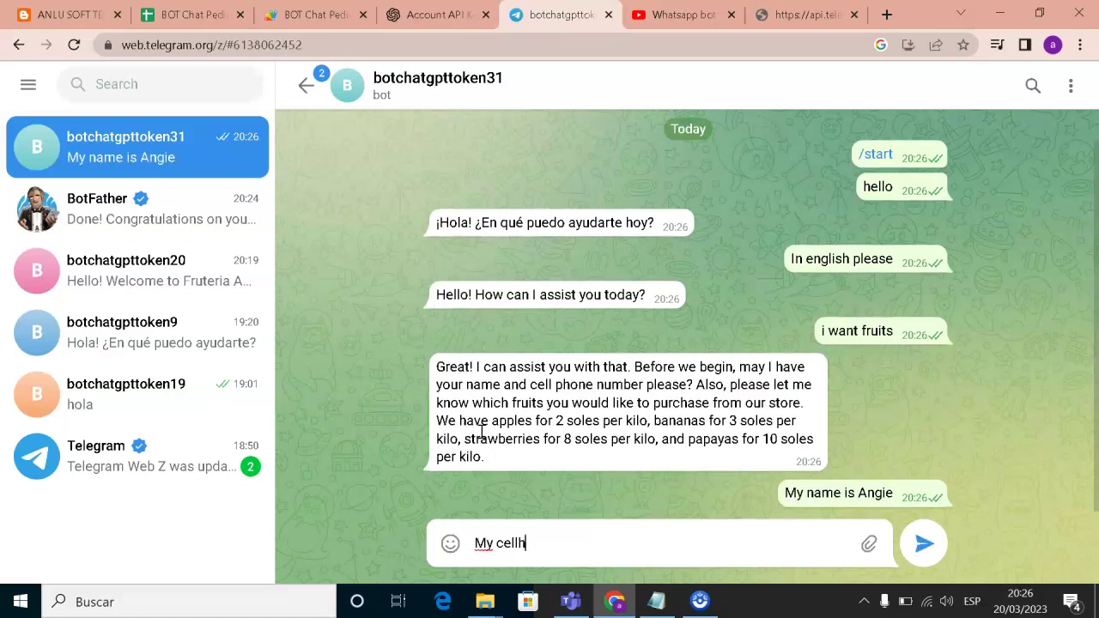
pyautogui.press('BackSpace')
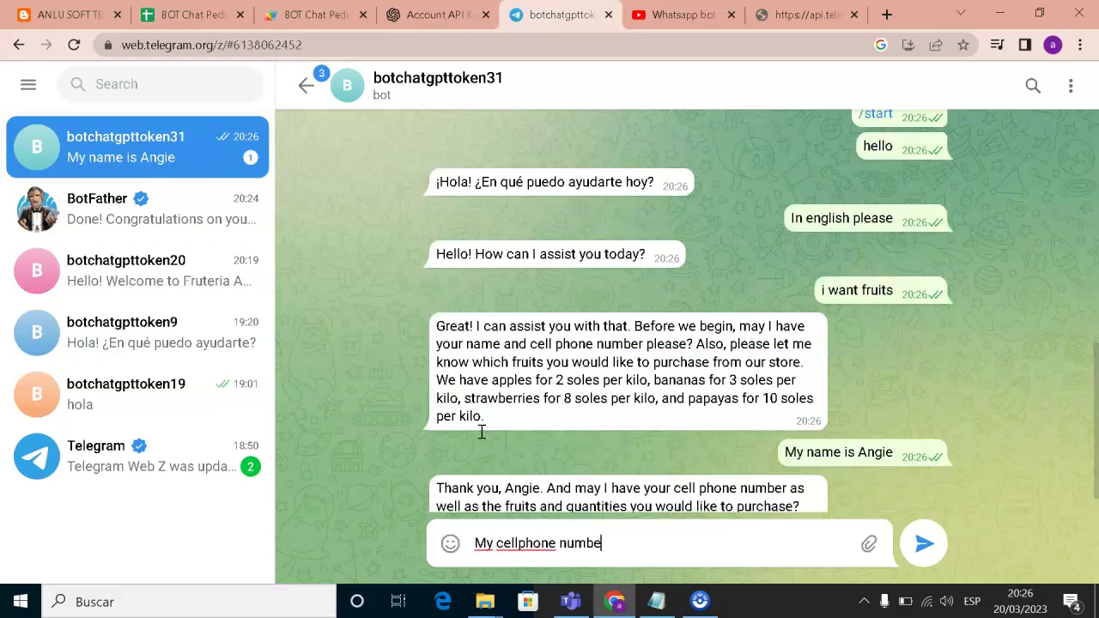
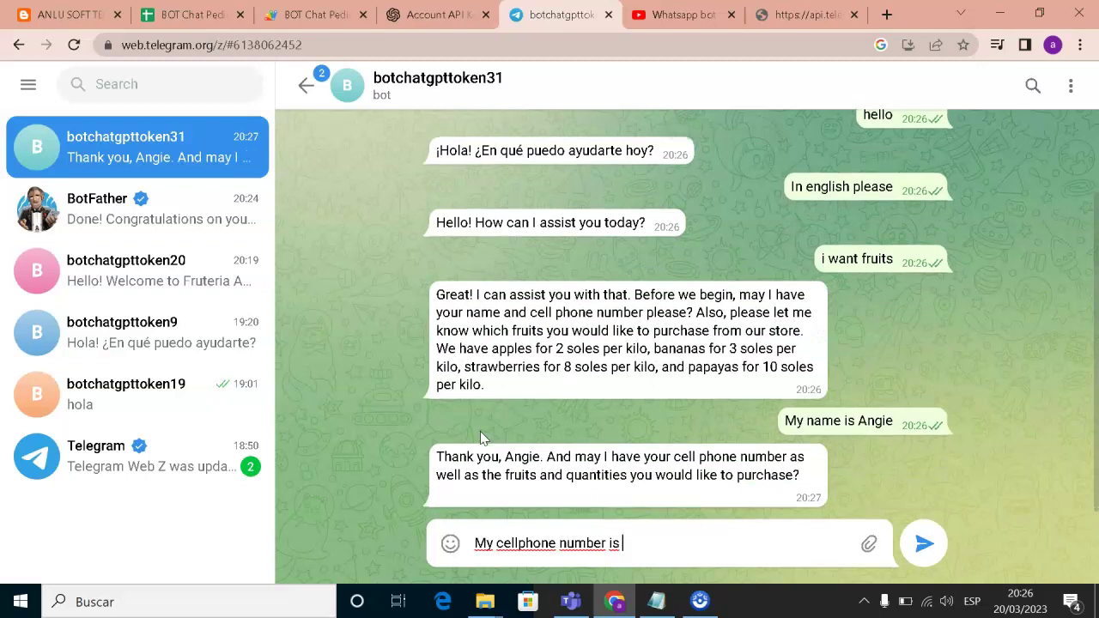
pyautogui.press('Return')
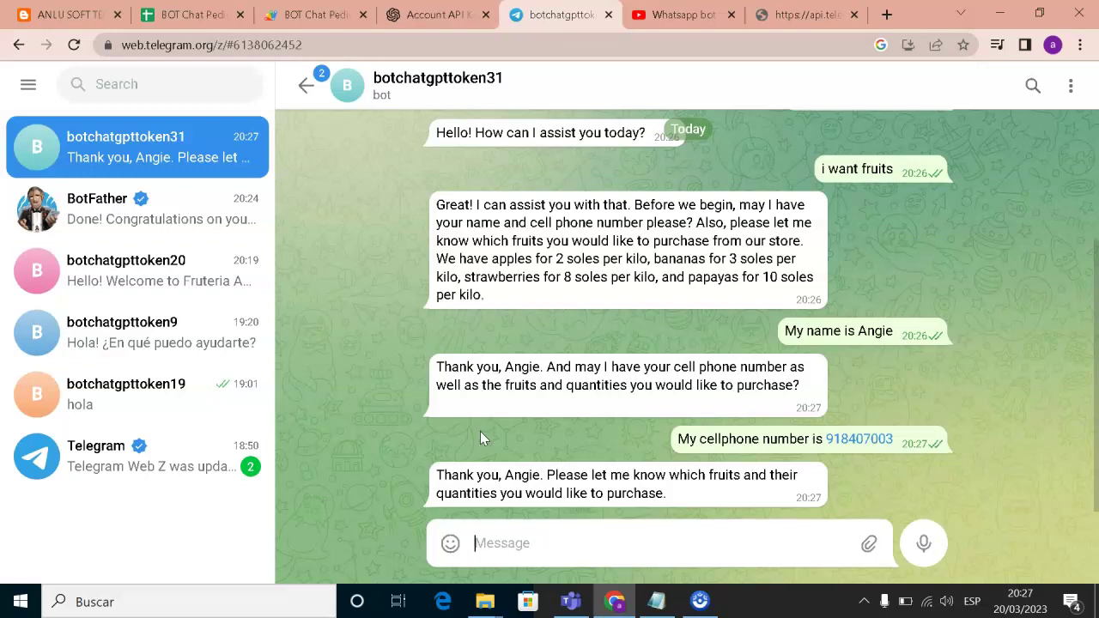
# Step: Reply 'oK', choose Banana and order 8 kilos
pyautogui.write('oK')
pyautogui.press('Return')
pyautogui.write('Banana')
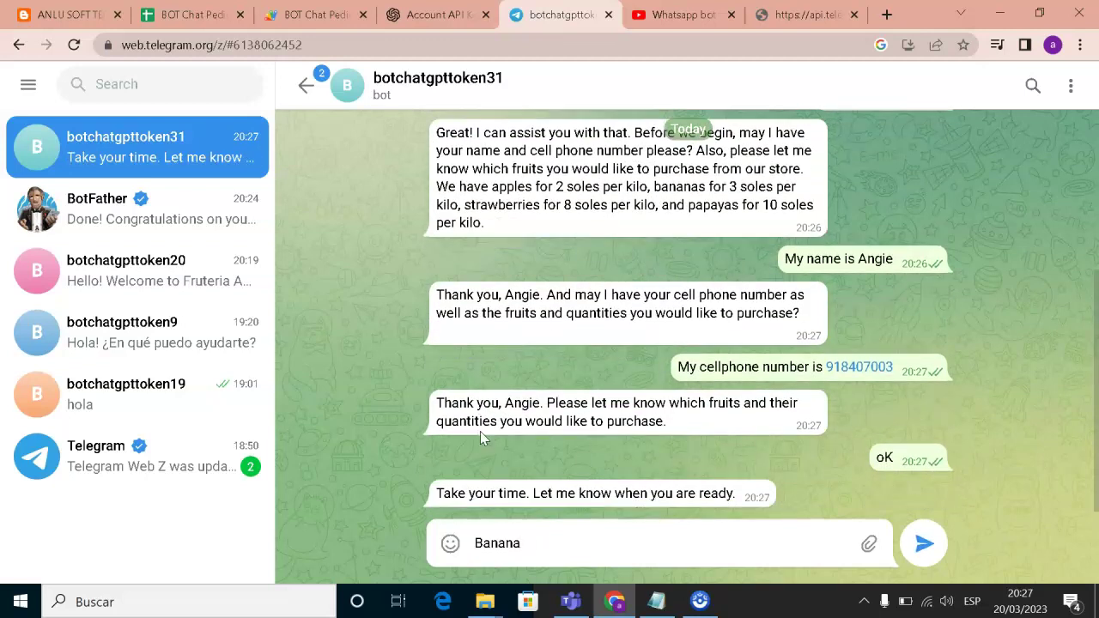
pyautogui.press('Return')
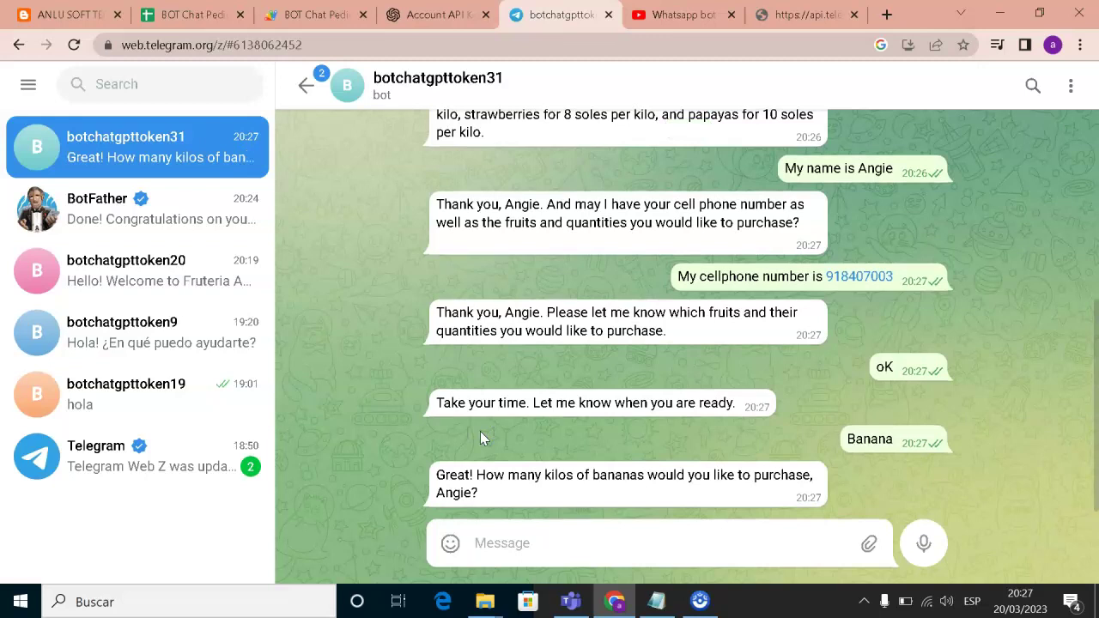
pyautogui.write('8')
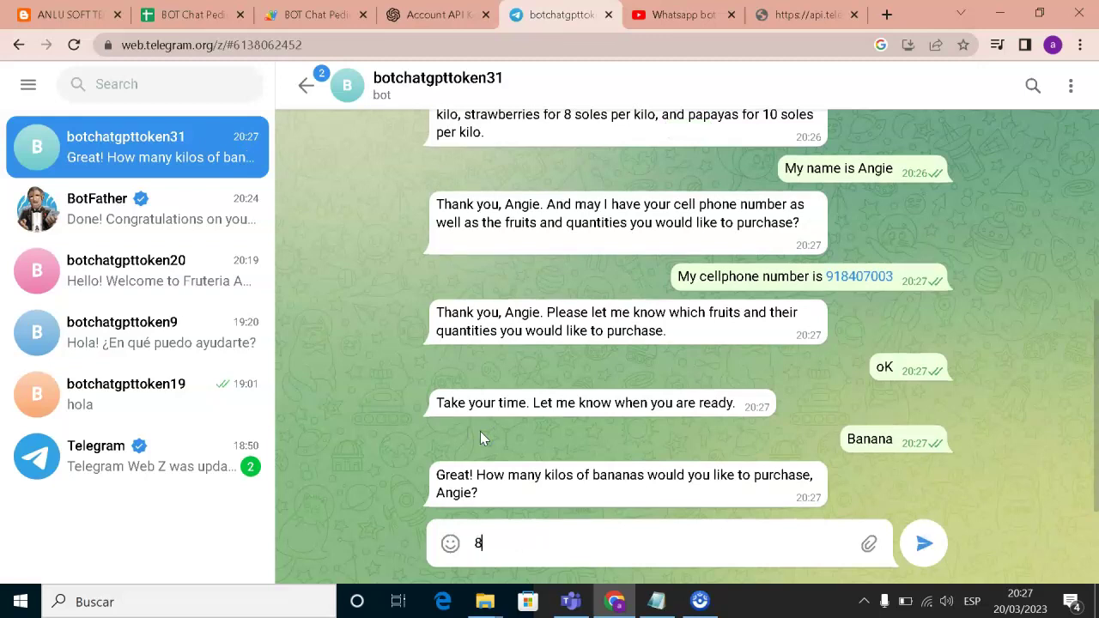
pyautogui.press('Return')
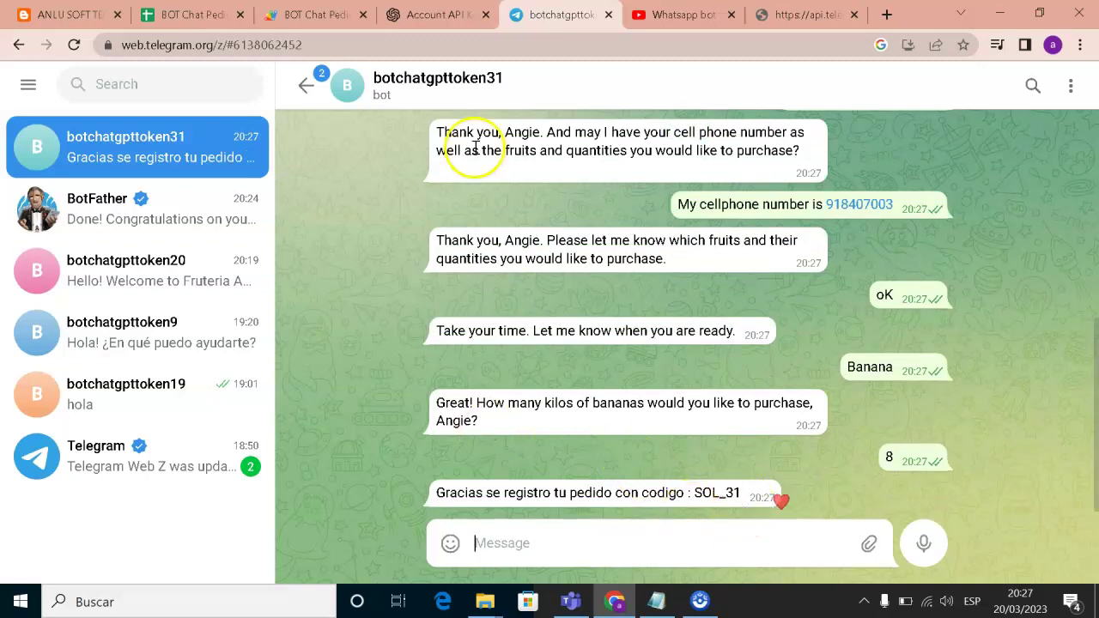
pyautogui.click(197, 14)
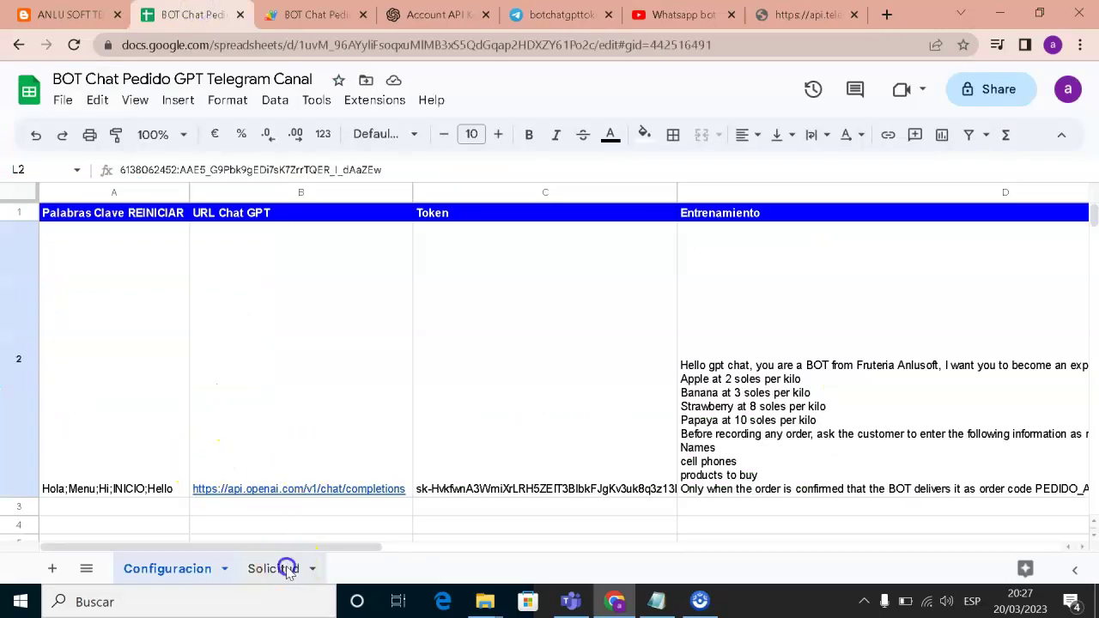
pyautogui.click(287, 569)
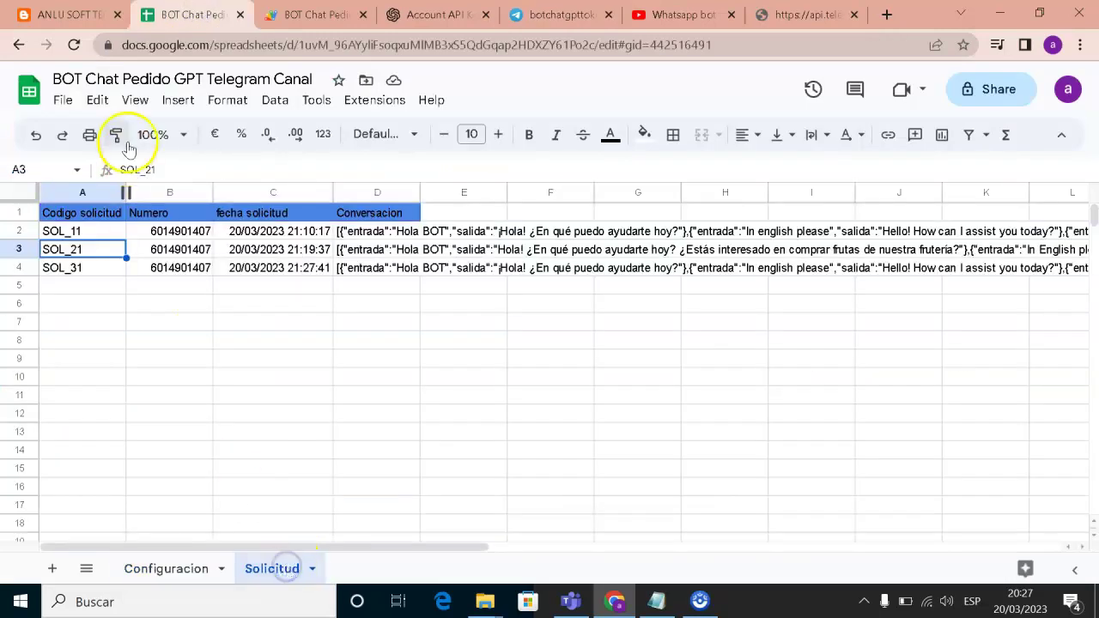
pyautogui.click(86, 271)
pyautogui.moveTo(86, 271); pyautogui.dragTo(603, 269)
pyautogui.click(562, 14)
pyautogui.click(664, 518)
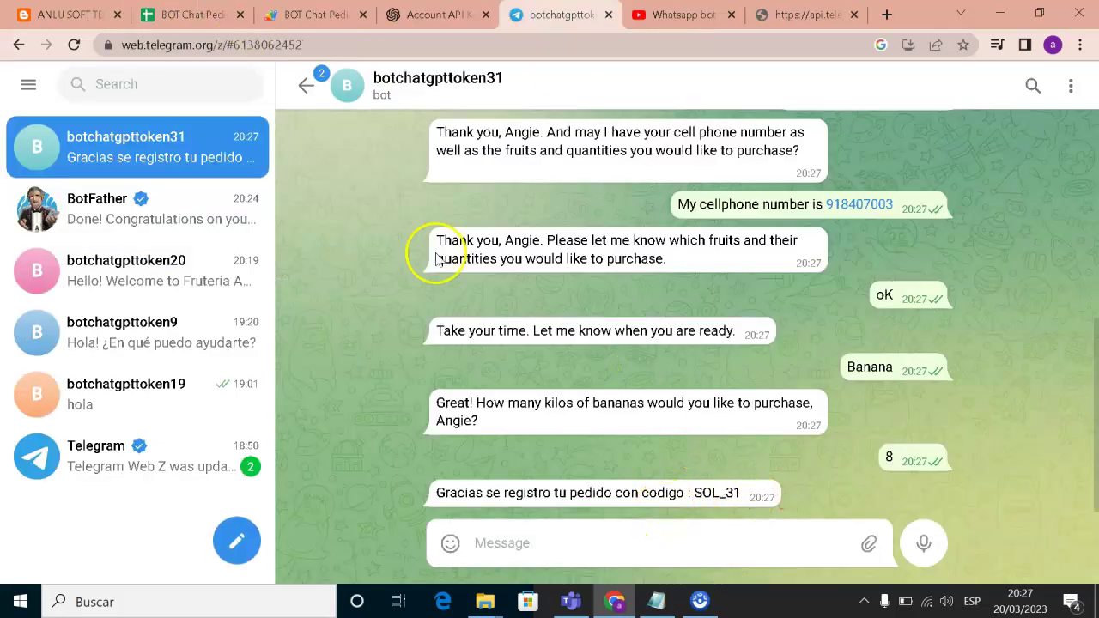
pyautogui.click(189, 14)
pyautogui.click(228, 345)
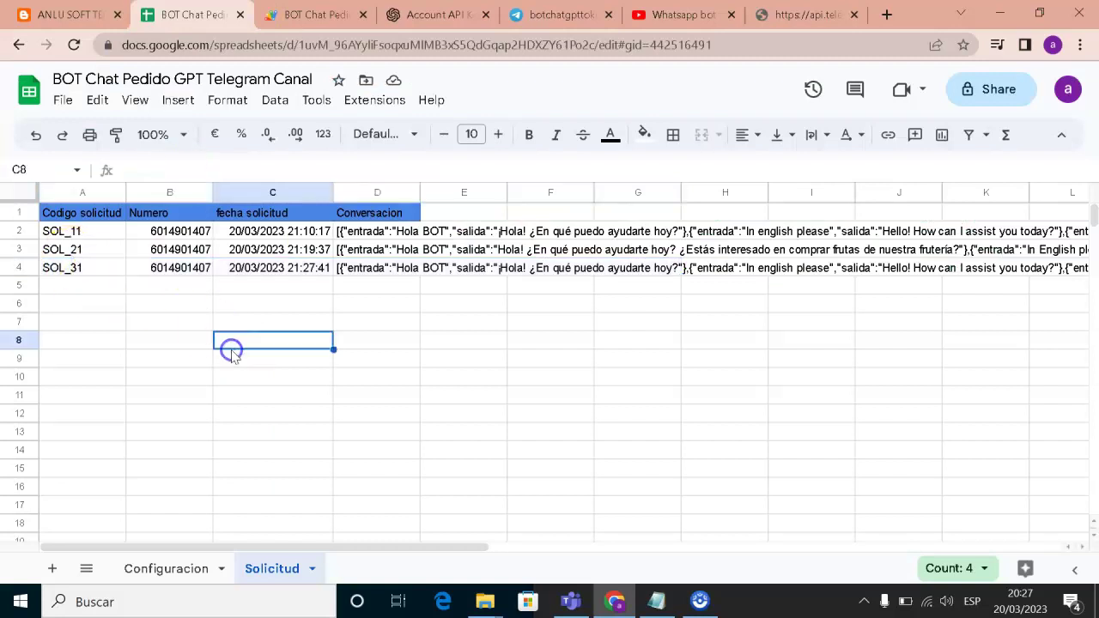
pyautogui.hotkey('ctrl', '5')
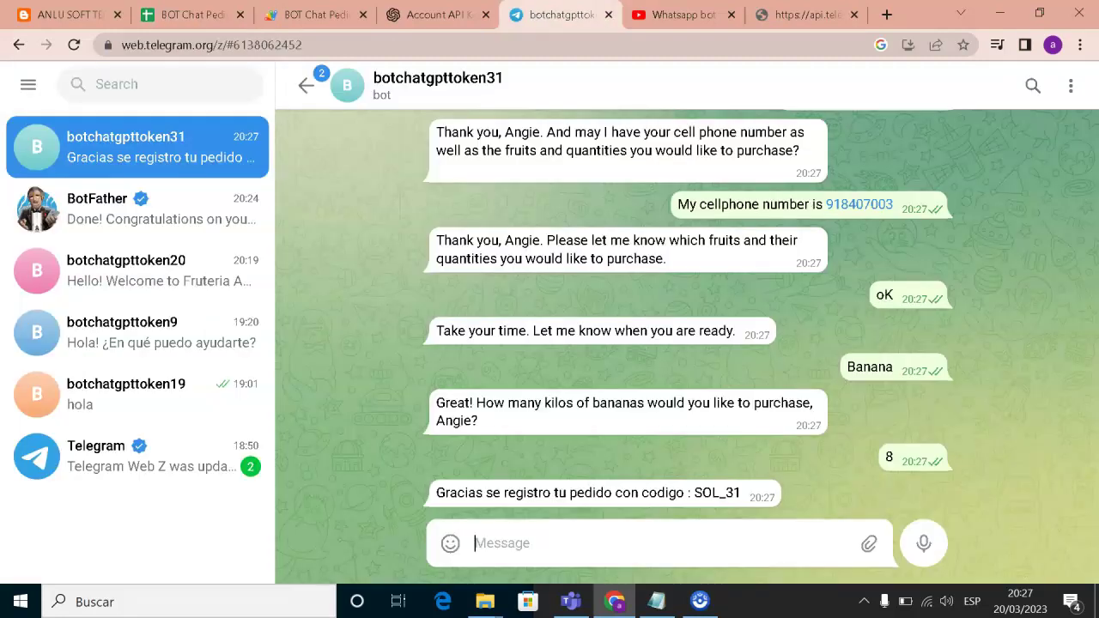